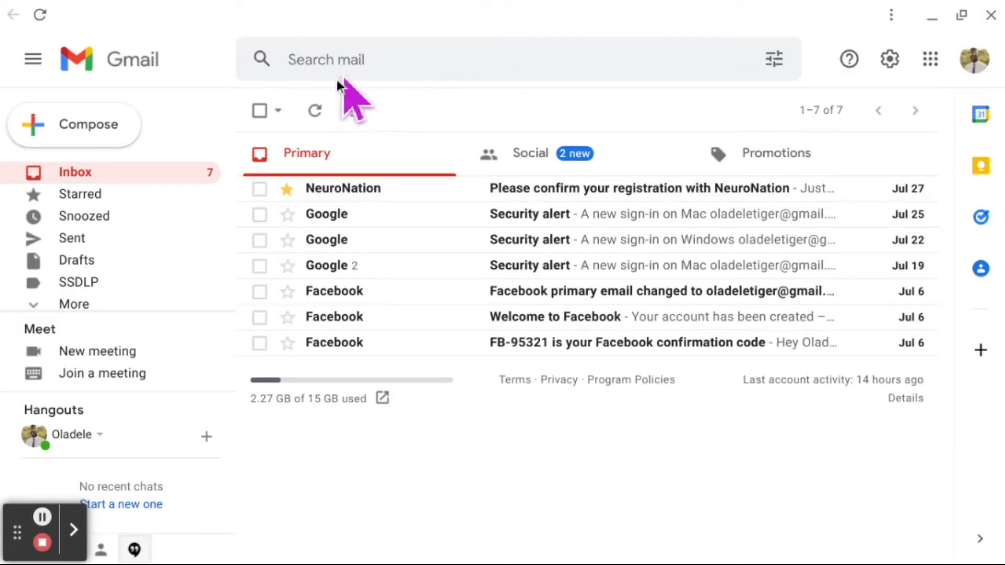
Step: Search the mail for "facebook"
{"action": "left_click", "coordinate": [292, 58]}
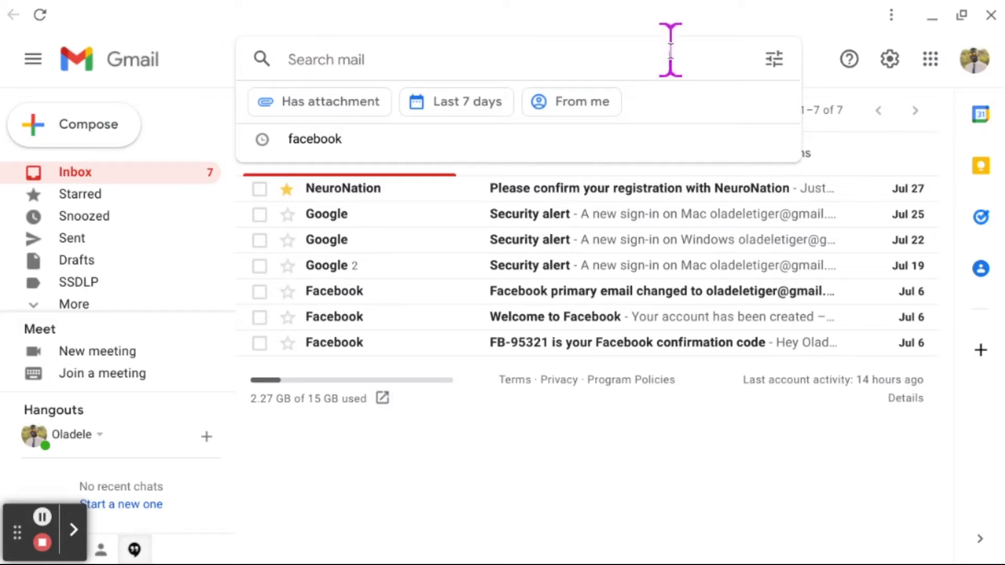
{"action": "type", "text": "facebook"}
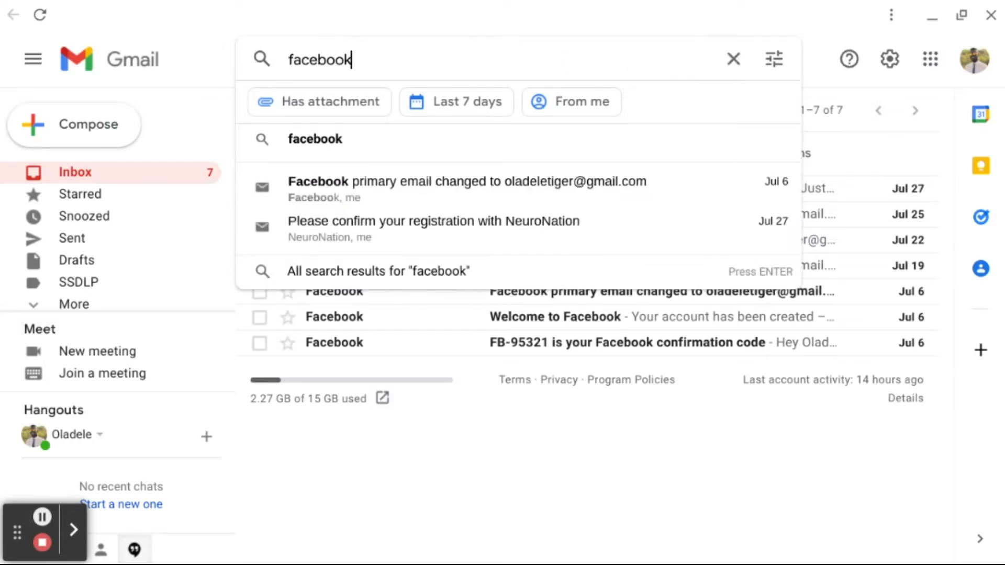
{"action": "key", "text": "Return"}
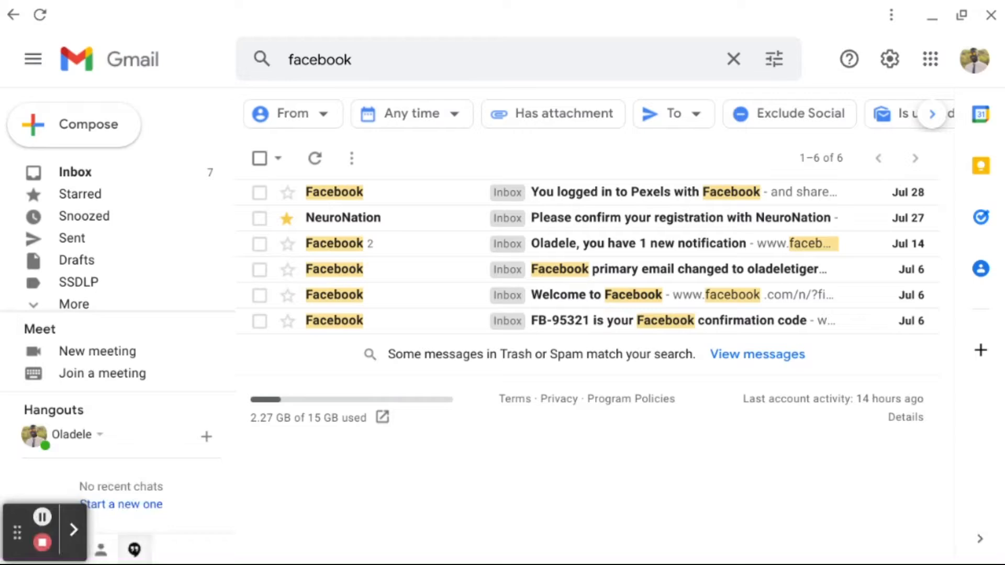
Step: Clear the mail search and return to the inbox
{"action": "left_click", "coordinate": [737, 62]}
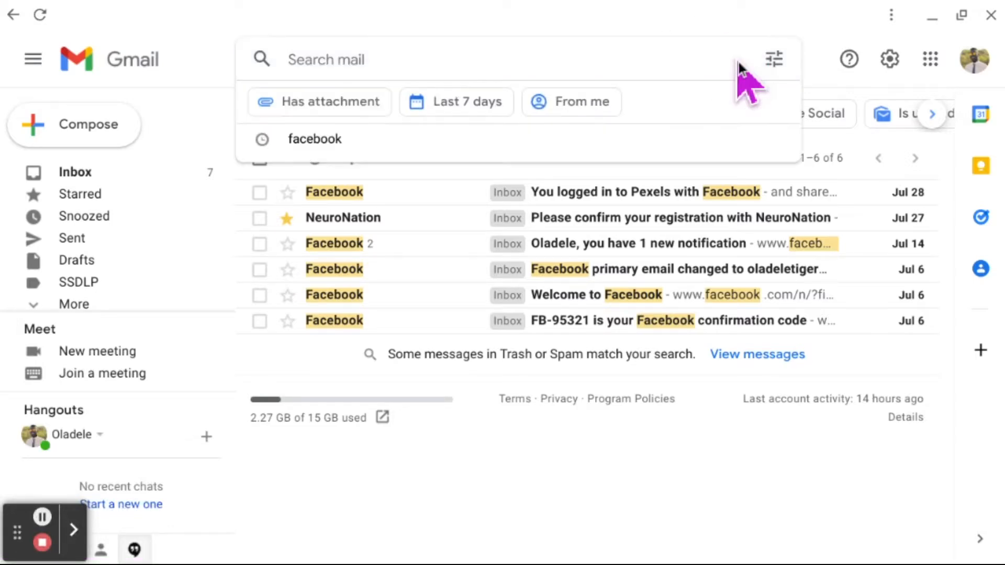
{"action": "left_click", "coordinate": [213, 57]}
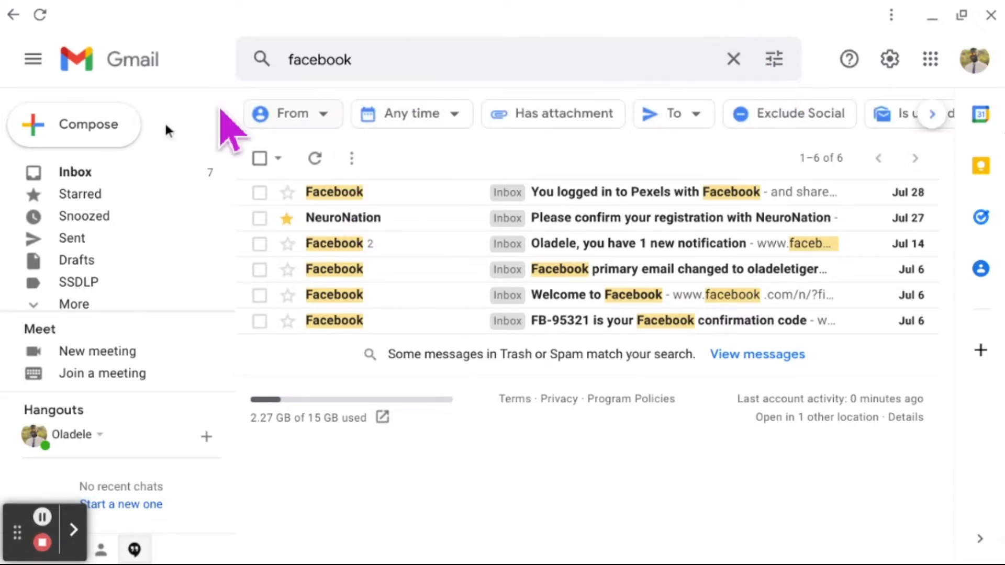
{"action": "left_click", "coordinate": [84, 175]}
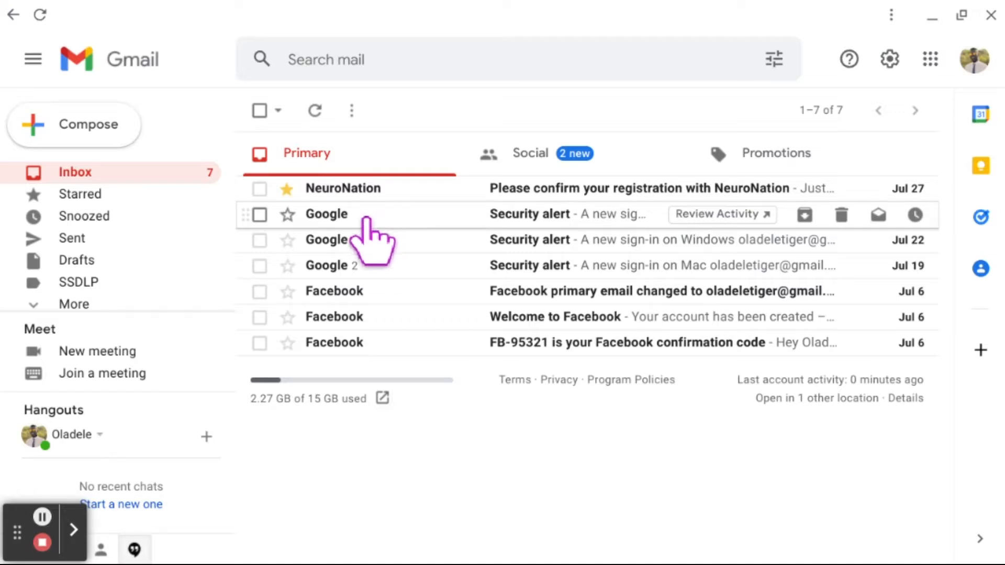
Step: Open Google's Jul 25 security alert email, read it through and open its account activity check
{"action": "left_click", "coordinate": [345, 215]}
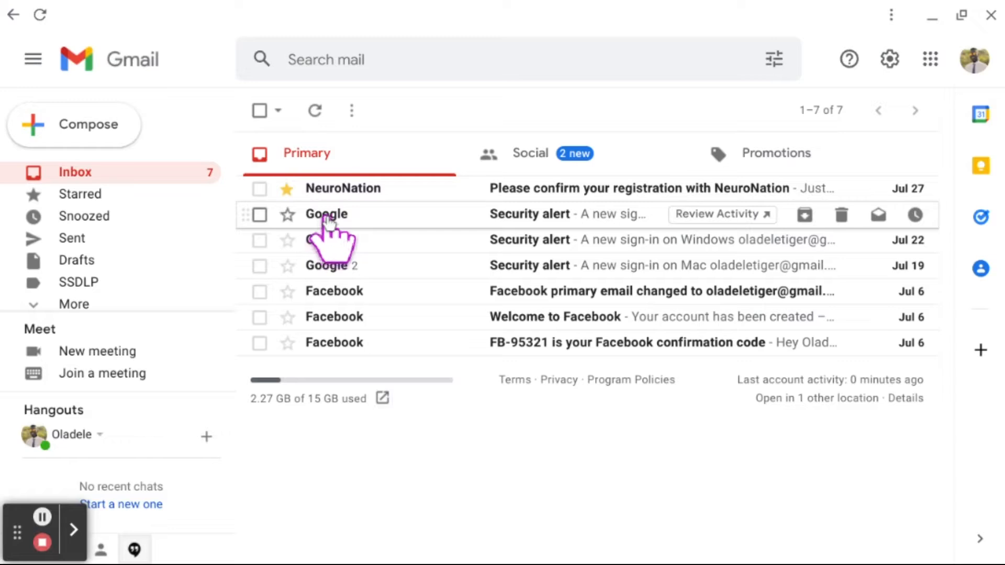
{"action": "left_click", "coordinate": [327, 219]}
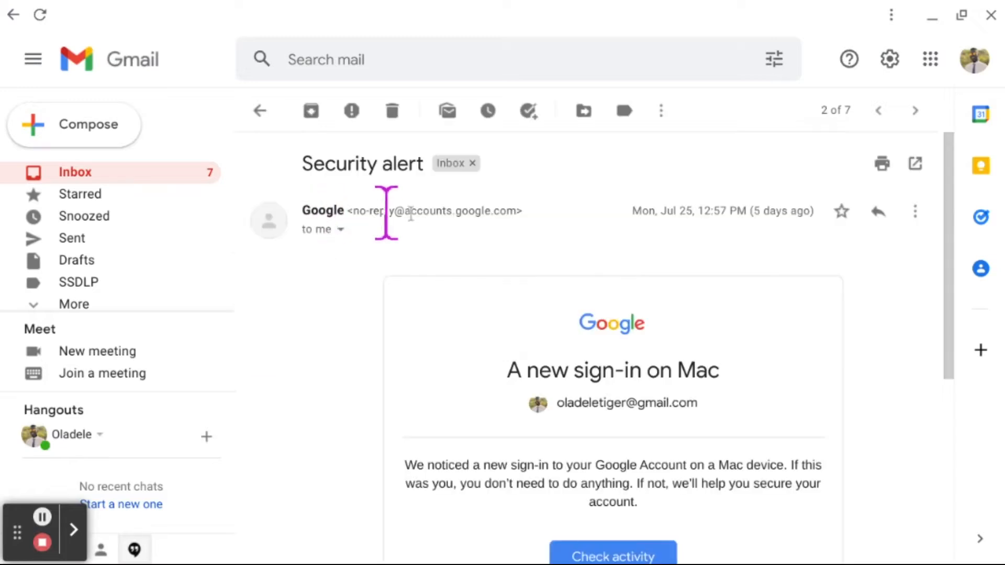
{"action": "scroll", "coordinate": [837, 375], "scroll_direction": "down", "scroll_amount": 2}
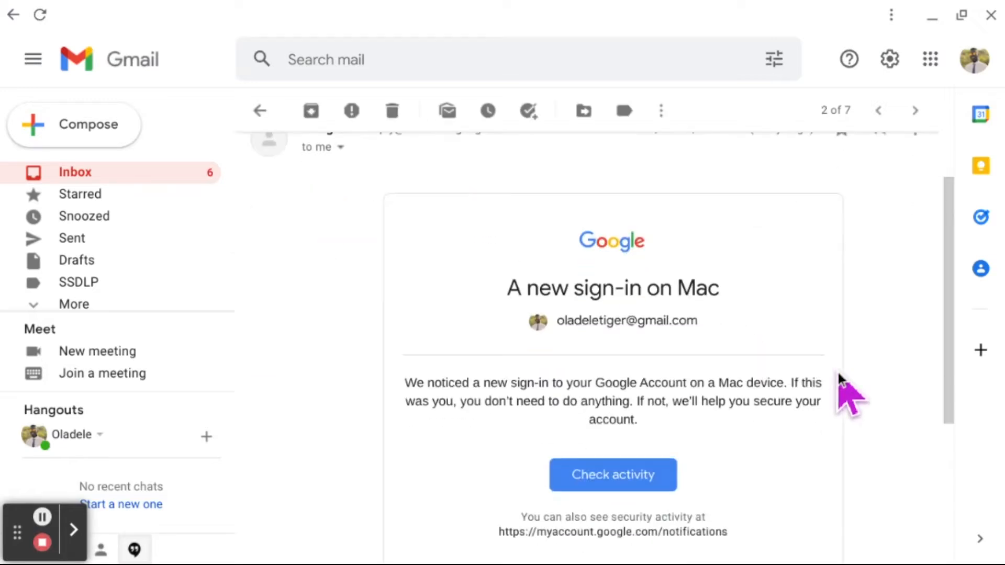
{"action": "scroll", "coordinate": [839, 376], "scroll_direction": "down", "scroll_amount": 2}
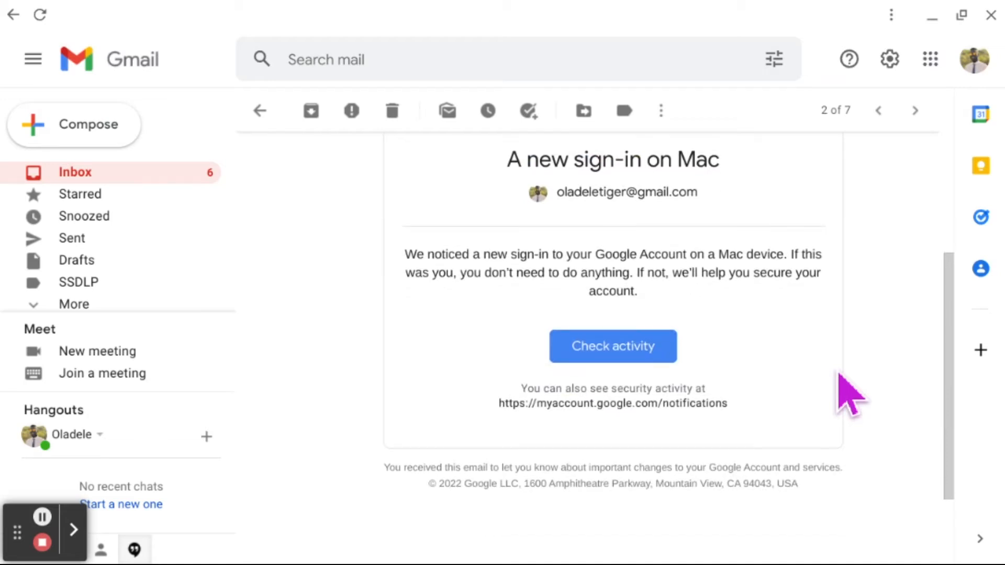
{"action": "left_click", "coordinate": [623, 350]}
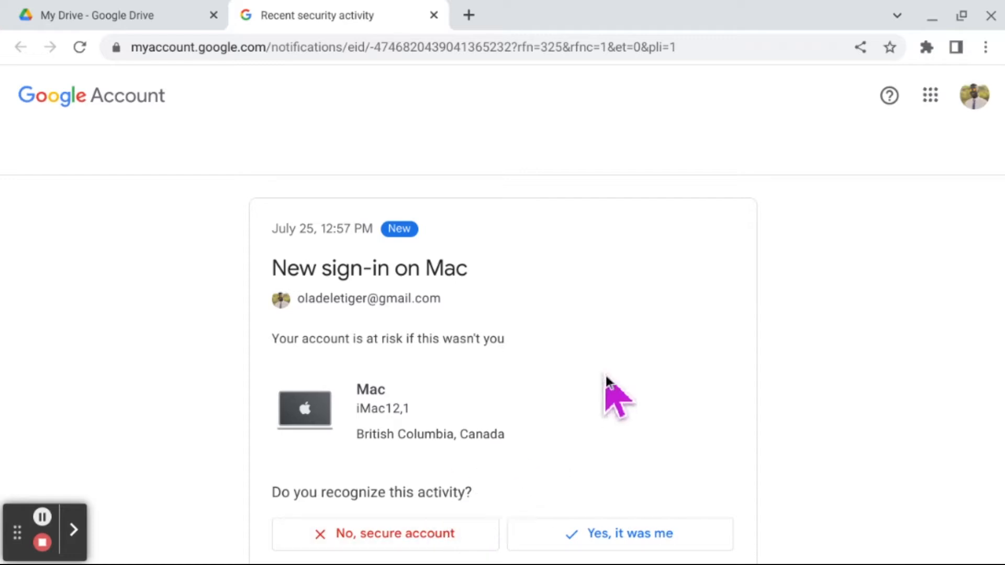
Step: Confirm the new Mac sign-in as your own activity, close the security page and return to the inbox
{"action": "left_click", "coordinate": [440, 535]}
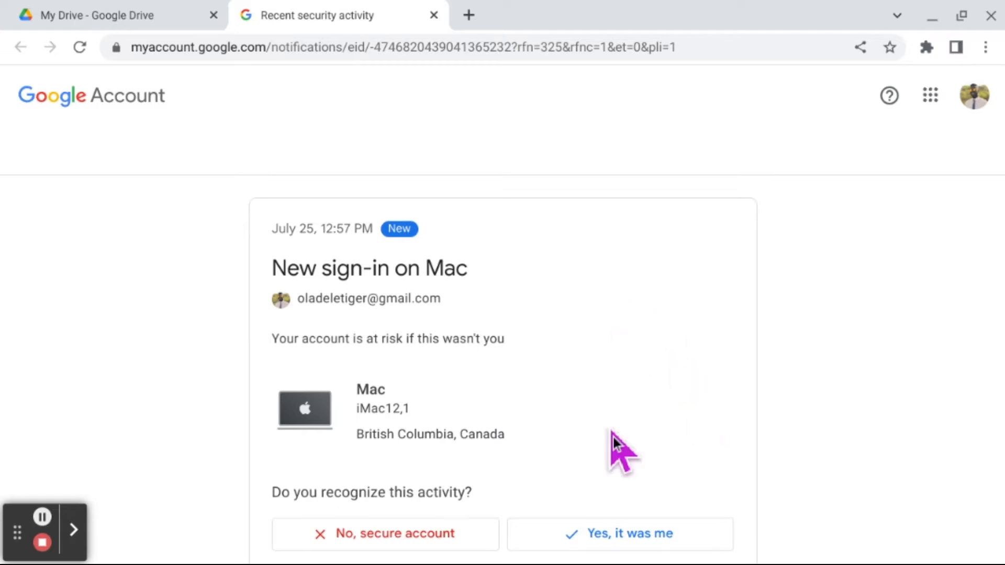
{"action": "left_click", "coordinate": [616, 540]}
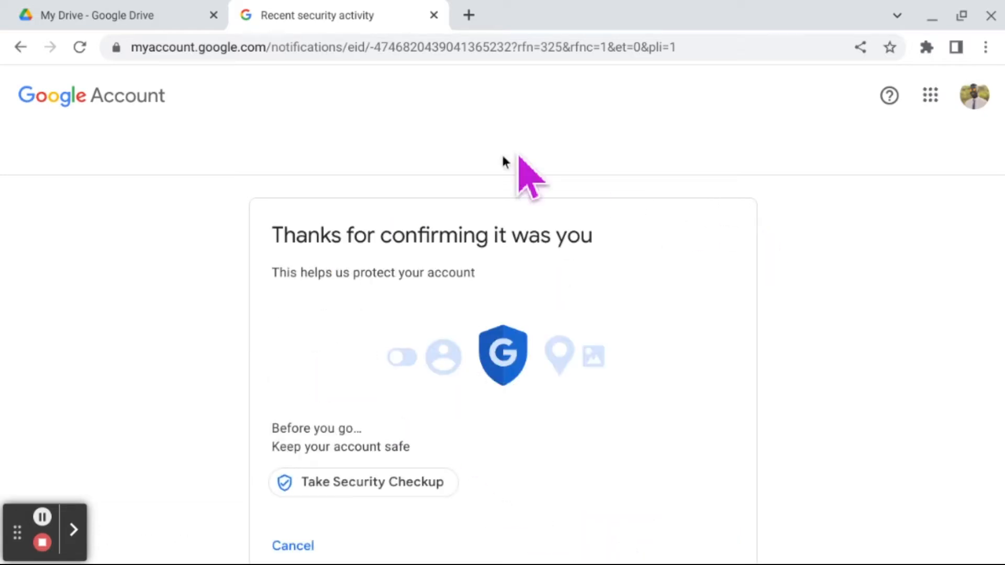
{"action": "left_click", "coordinate": [434, 15]}
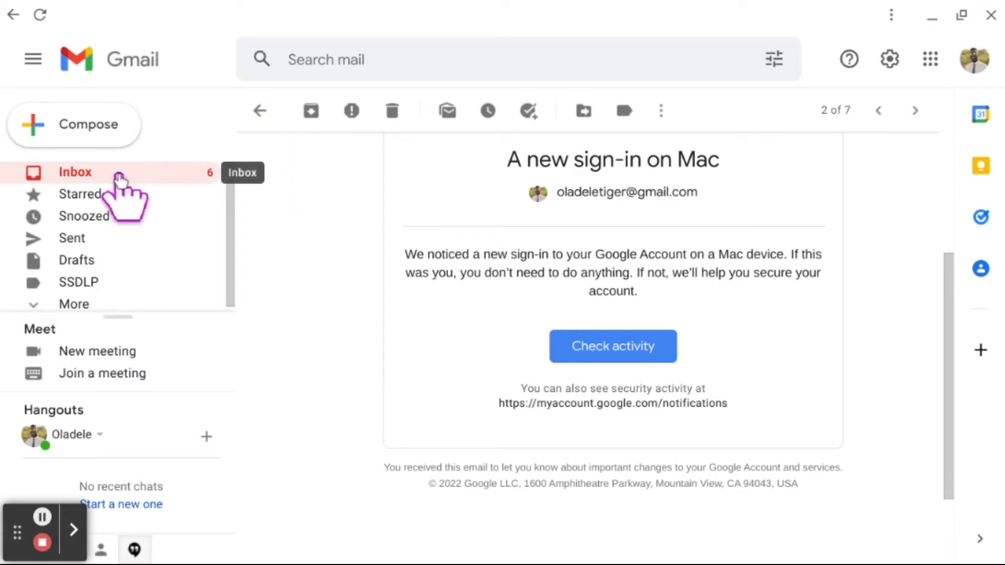
{"action": "left_click", "coordinate": [262, 111]}
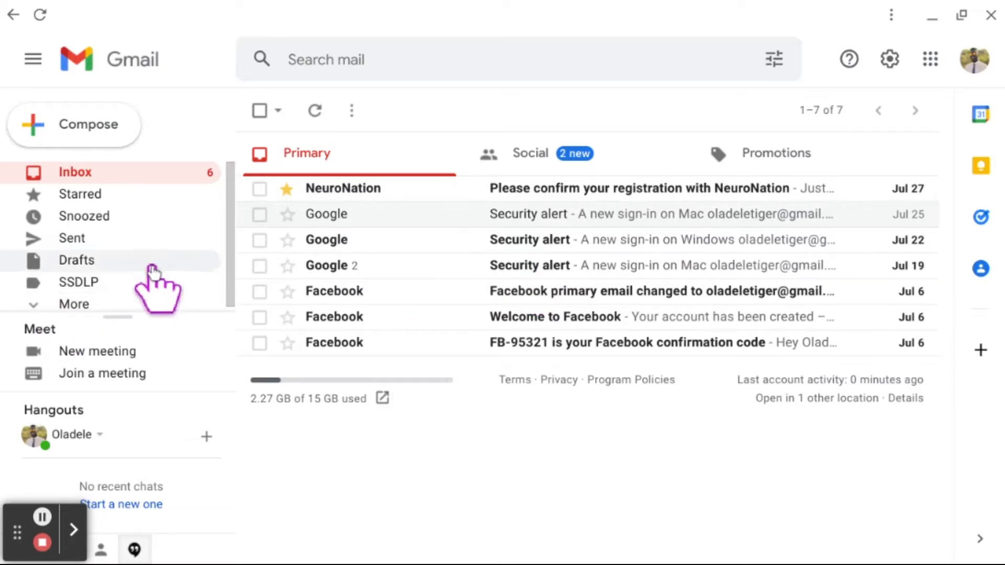
Step: Expand the mailbox's folder list and create a new top-level label named Apps
{"action": "scroll", "coordinate": [149, 275], "scroll_direction": "down", "scroll_amount": 1}
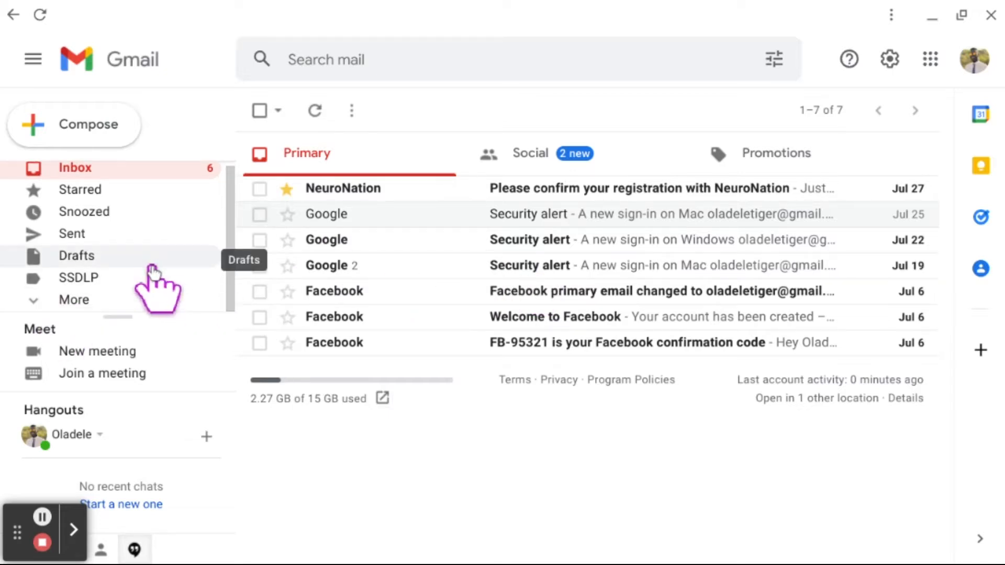
{"action": "left_click", "coordinate": [36, 302]}
{"action": "scroll", "coordinate": [65, 294], "scroll_direction": "down", "scroll_amount": 1}
{"action": "scroll", "coordinate": [66, 293], "scroll_direction": "down", "scroll_amount": 4}
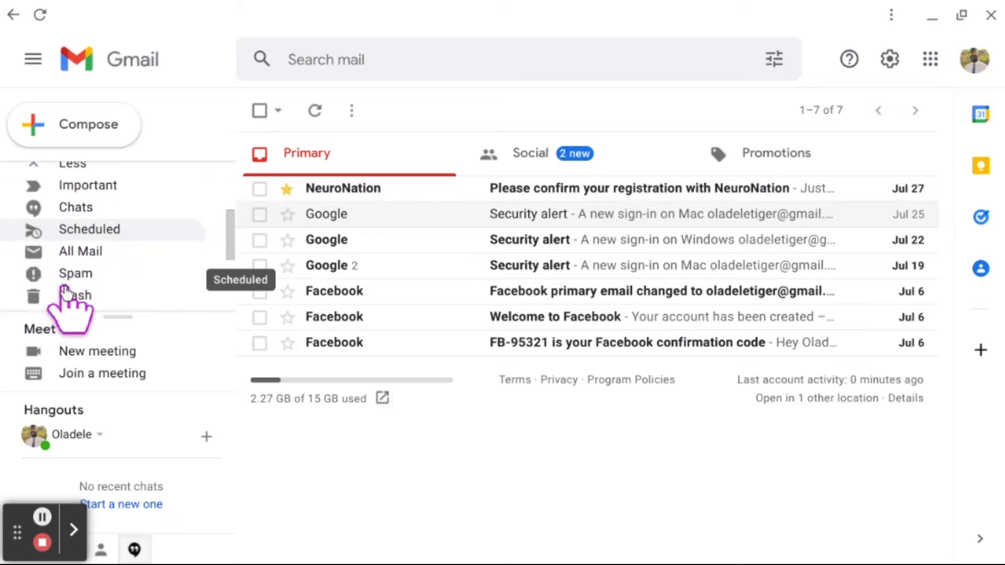
{"action": "scroll", "coordinate": [65, 293], "scroll_direction": "down", "scroll_amount": 5}
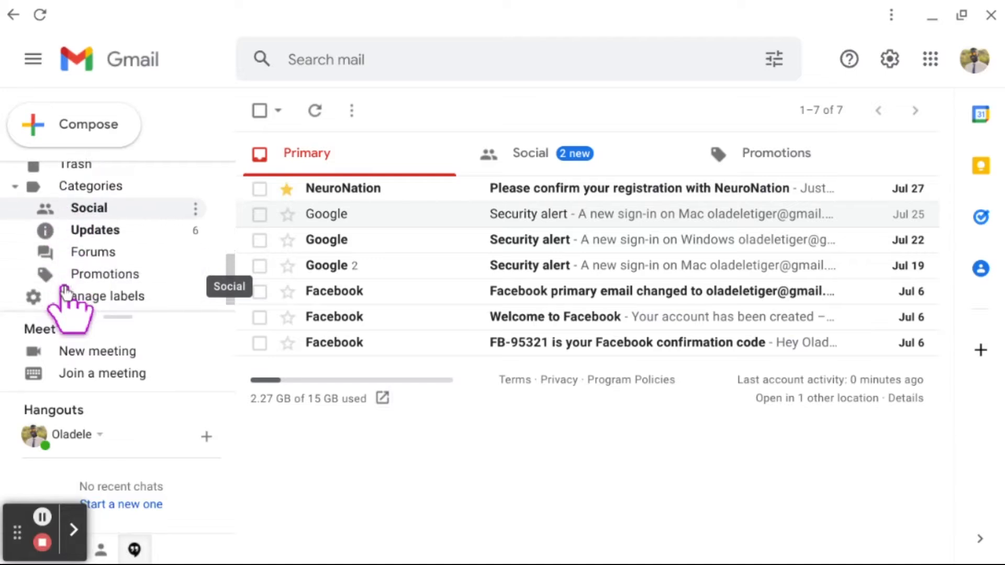
{"action": "scroll", "coordinate": [65, 293], "scroll_direction": "down", "scroll_amount": 1}
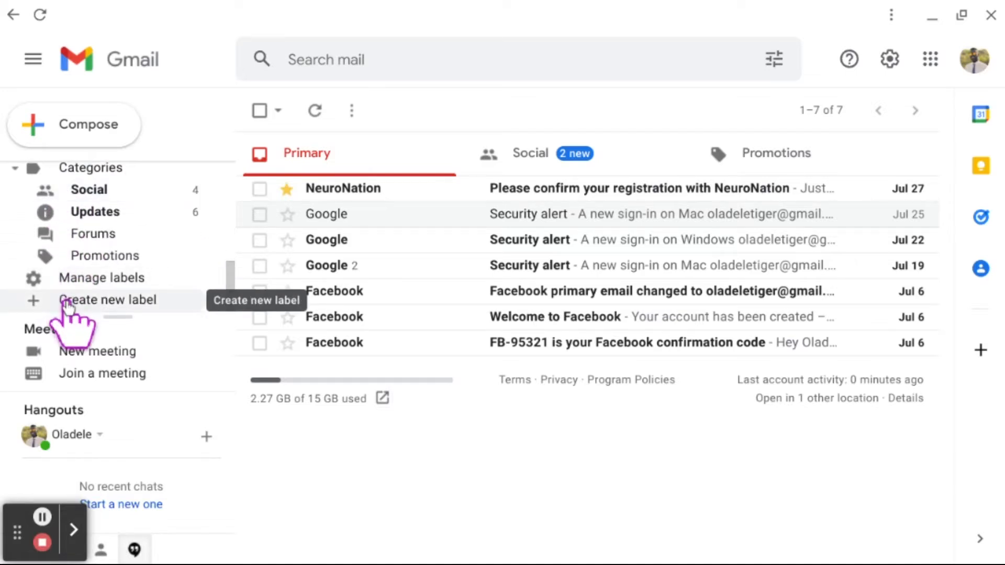
{"action": "left_click", "coordinate": [128, 305]}
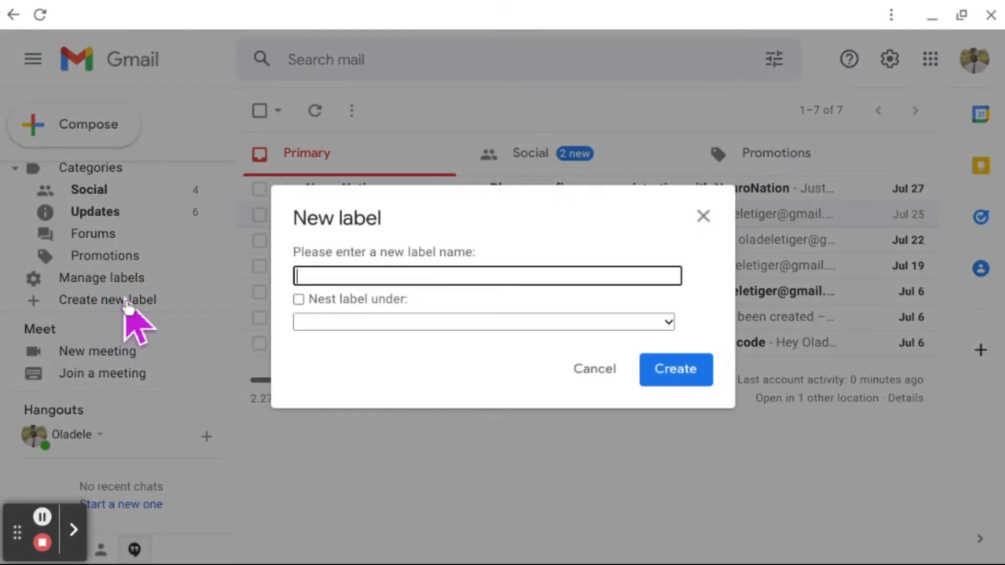
{"action": "type", "text": "Apps"}
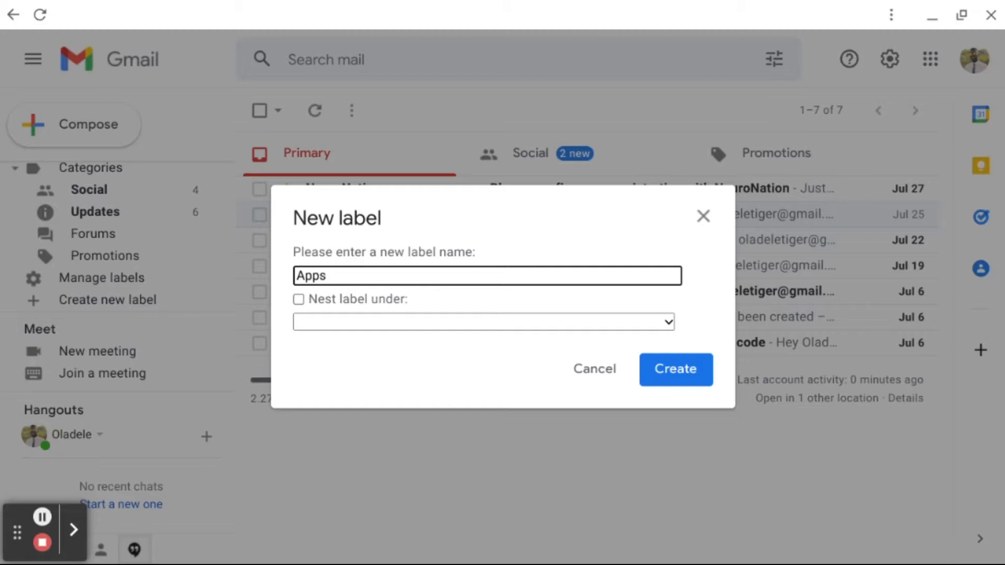
{"action": "left_click", "coordinate": [684, 367]}
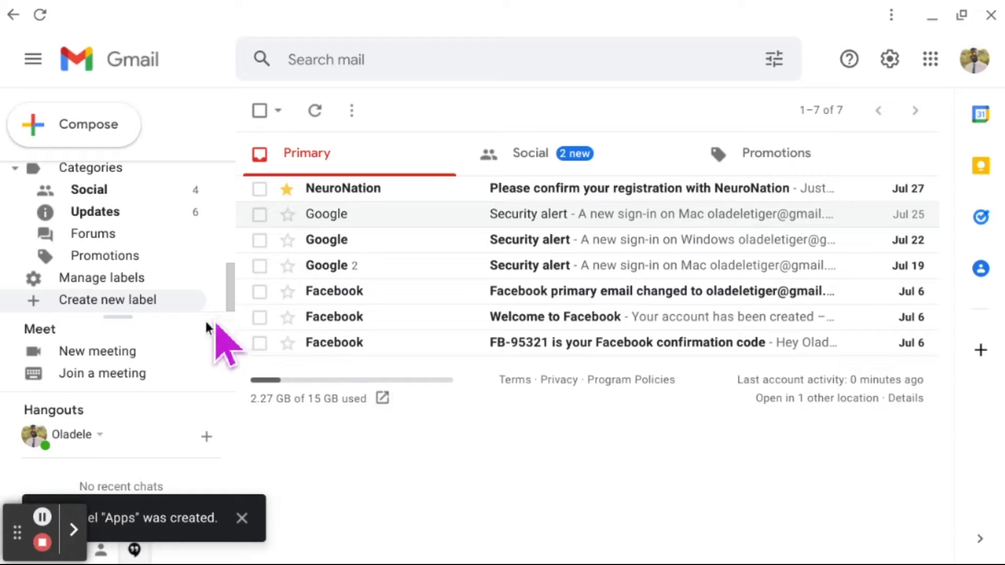
Step: Move the NeuroNation registration email from the inbox to the Apps label
{"action": "scroll", "coordinate": [137, 267], "scroll_direction": "up", "scroll_amount": 3}
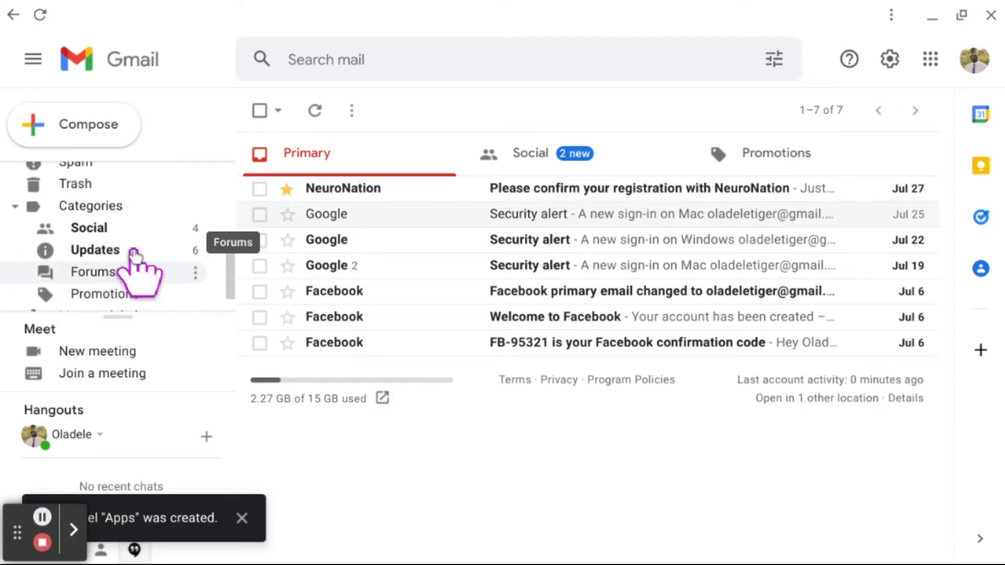
{"action": "scroll", "coordinate": [135, 257], "scroll_direction": "up", "scroll_amount": 6}
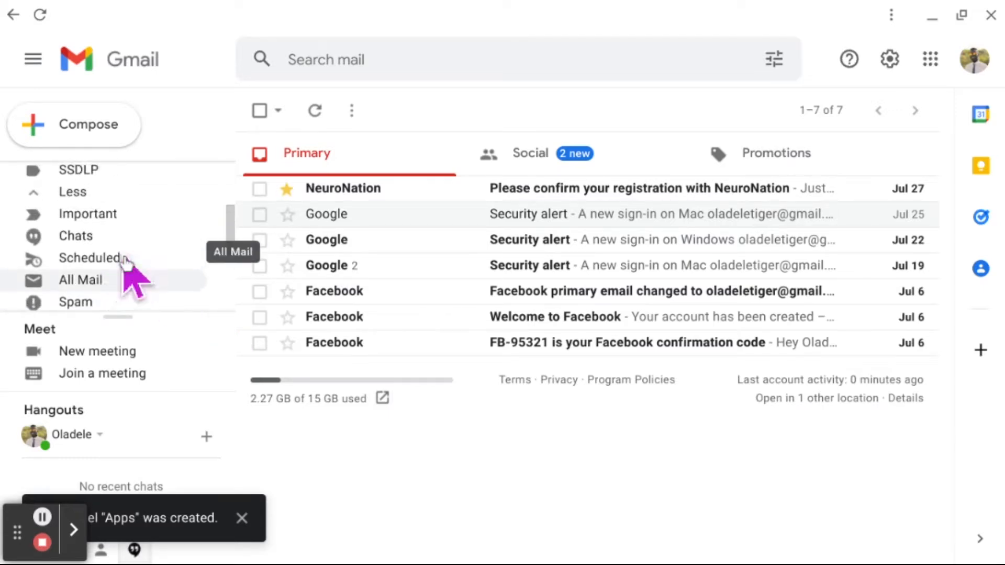
{"action": "scroll", "coordinate": [125, 260], "scroll_direction": "up", "scroll_amount": 2}
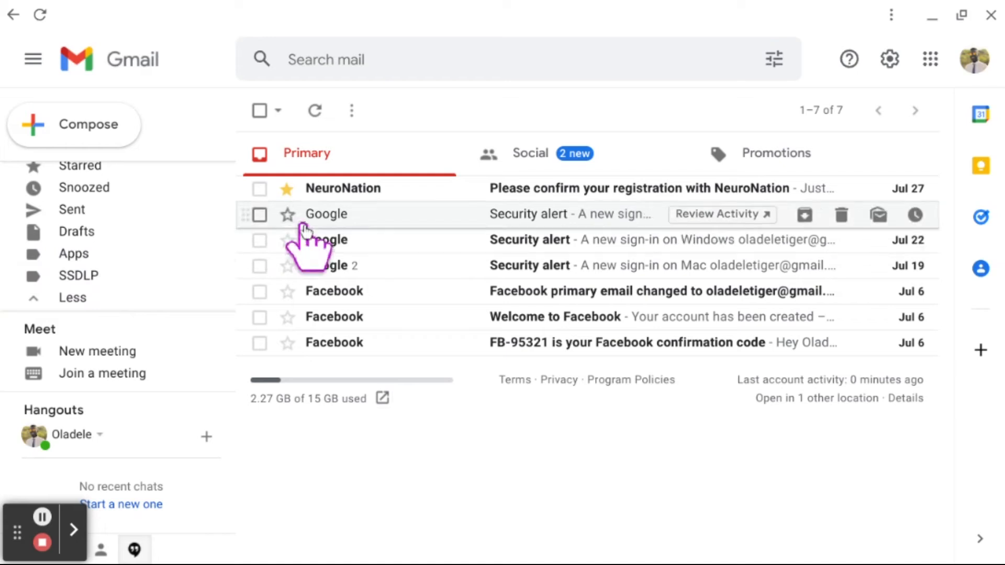
{"action": "left_click", "coordinate": [261, 189]}
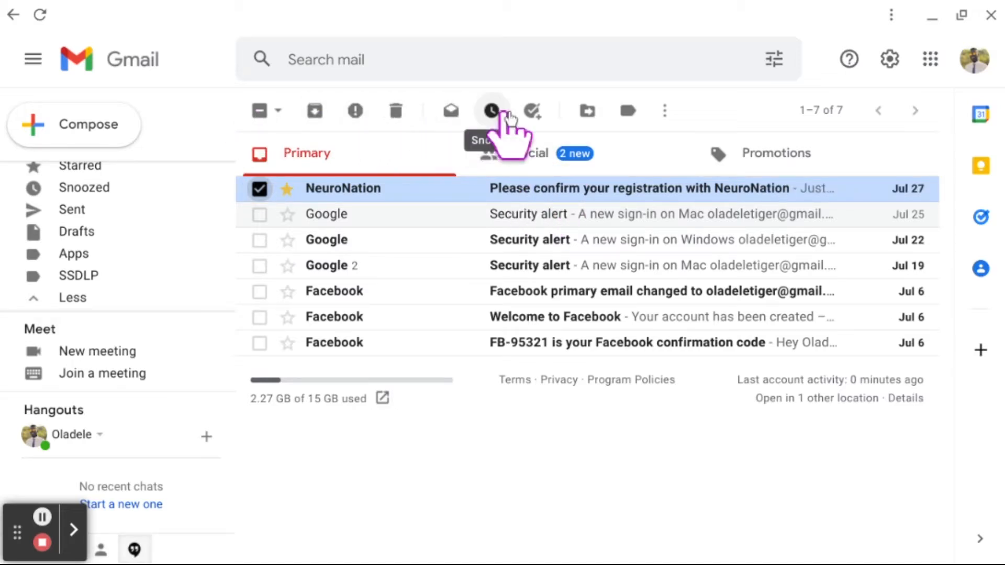
{"action": "left_click", "coordinate": [588, 112]}
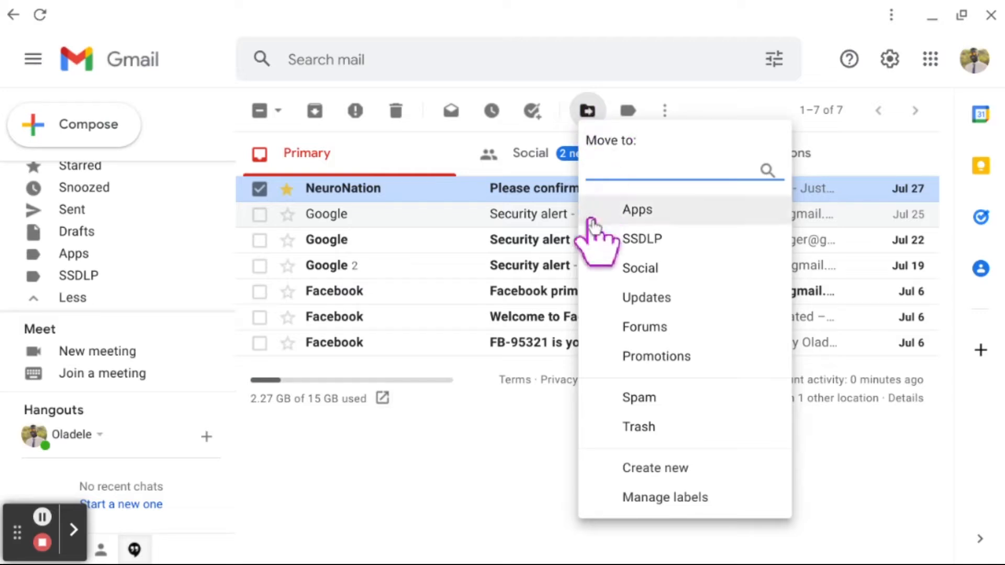
{"action": "left_click", "coordinate": [647, 212]}
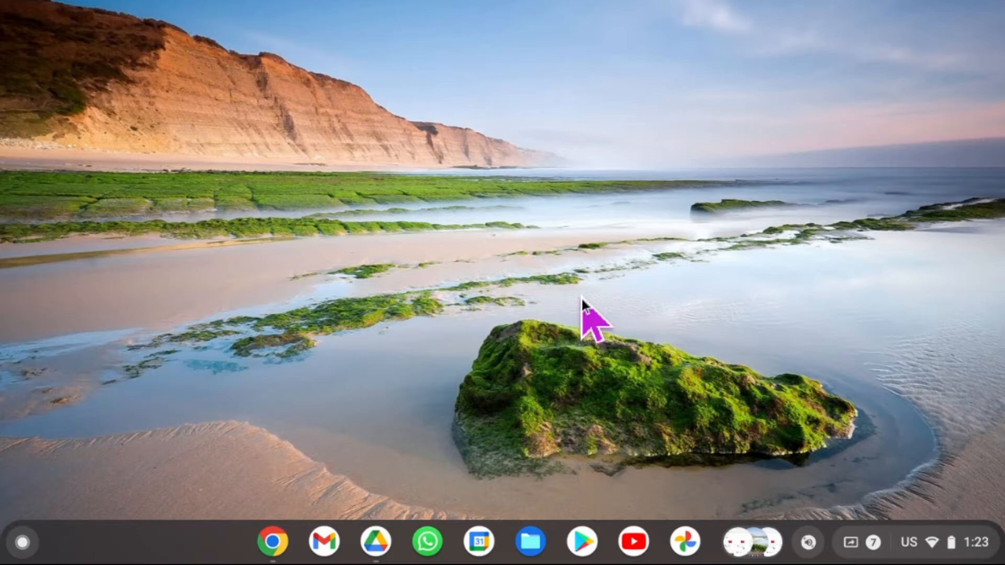
Step: Open the Chromebook launcher, find the Camera app and pin it to the shelf
{"action": "left_click", "coordinate": [377, 545]}
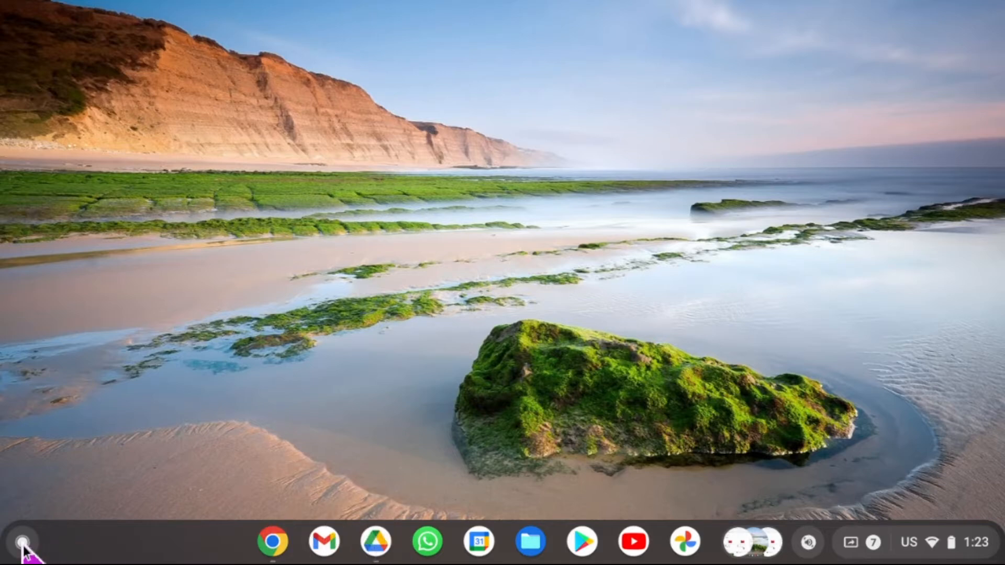
{"action": "left_click", "coordinate": [22, 543]}
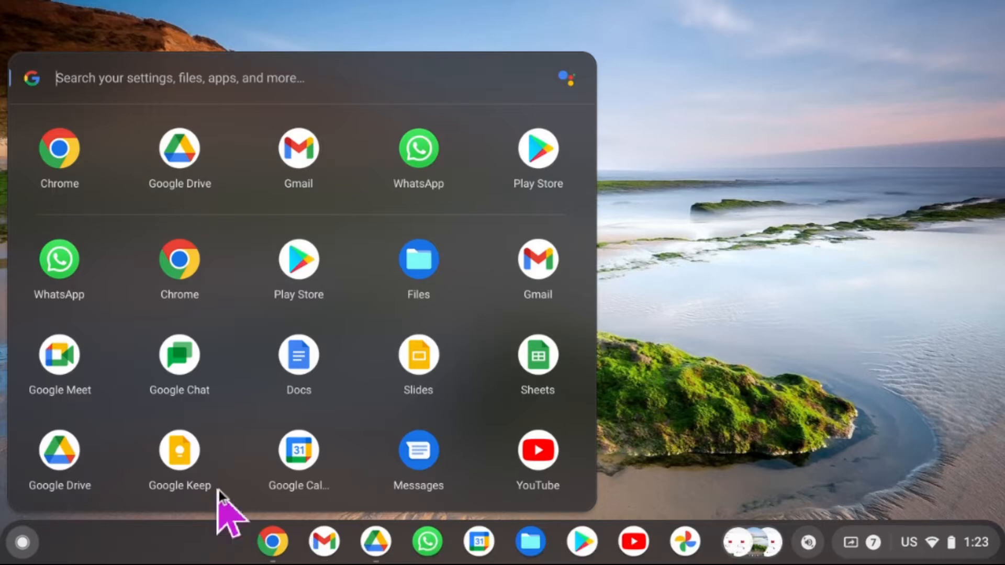
{"action": "scroll", "coordinate": [350, 367], "scroll_direction": "down", "scroll_amount": 3}
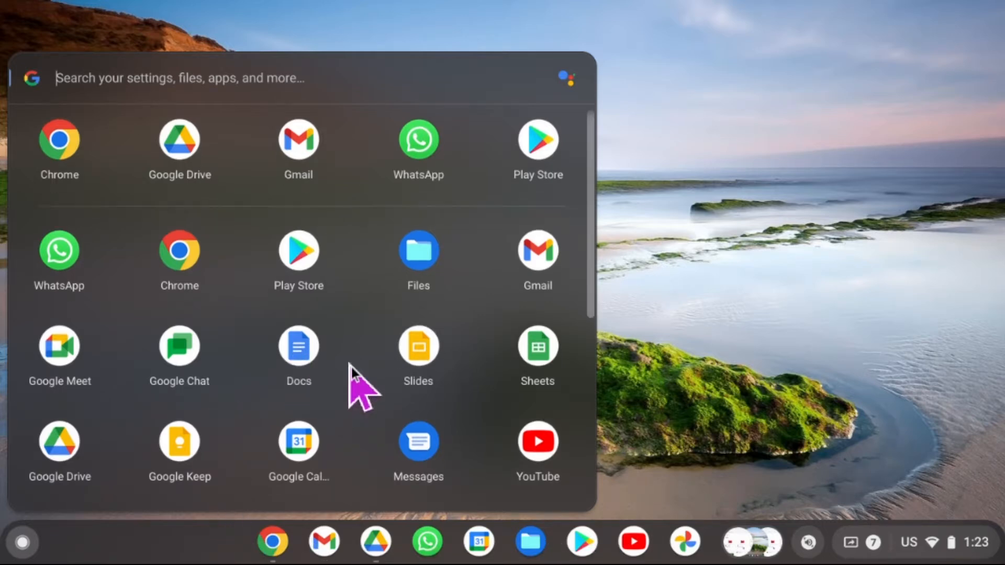
{"action": "scroll", "coordinate": [351, 367], "scroll_direction": "down", "scroll_amount": 3}
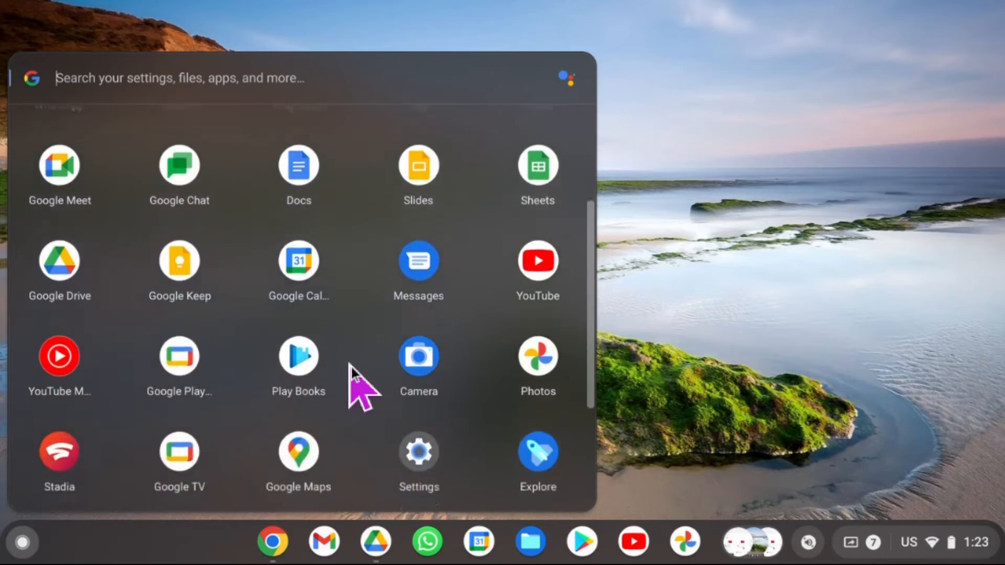
{"action": "scroll", "coordinate": [351, 366], "scroll_direction": "down", "scroll_amount": 2}
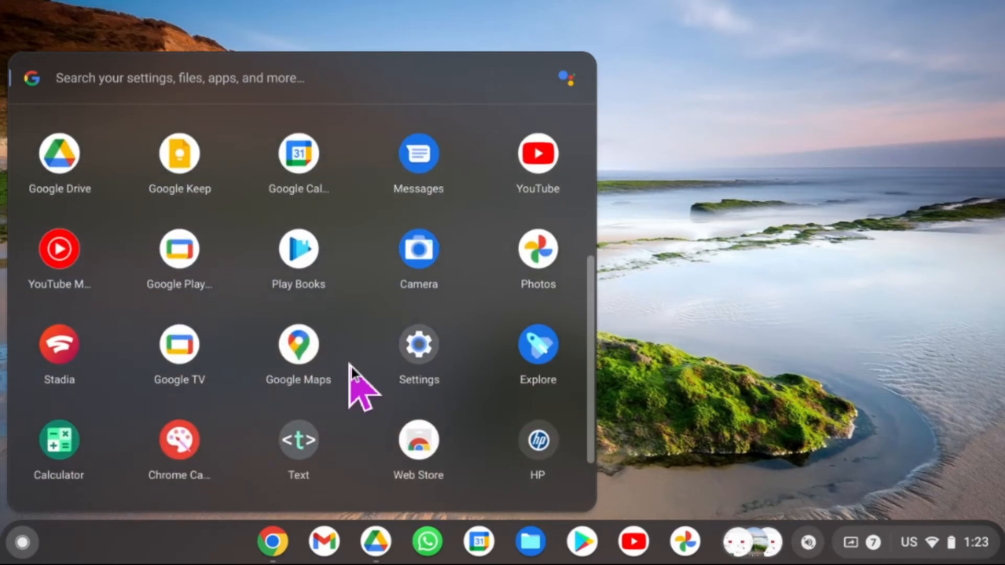
{"action": "right_click", "coordinate": [418, 249]}
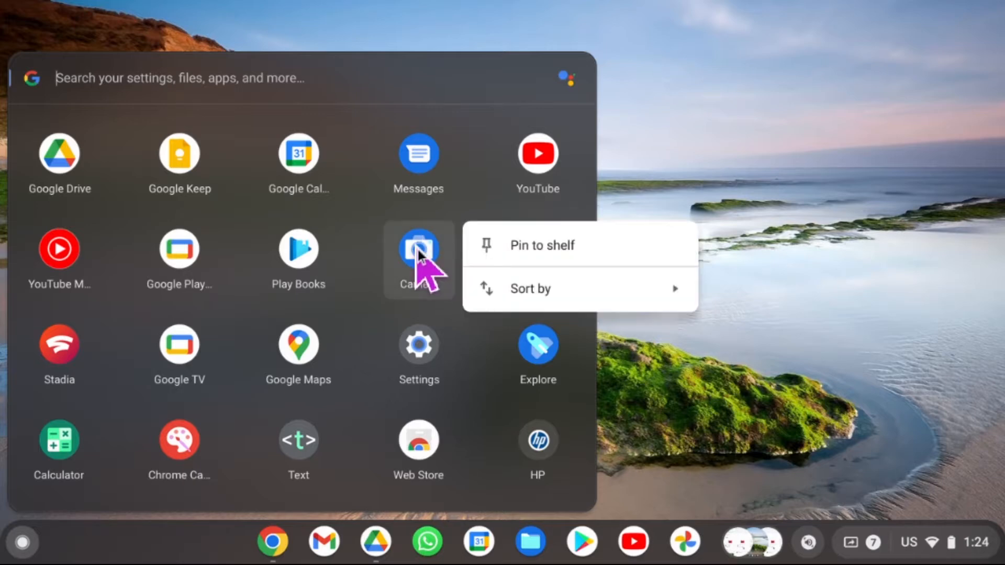
{"action": "left_click", "coordinate": [529, 244]}
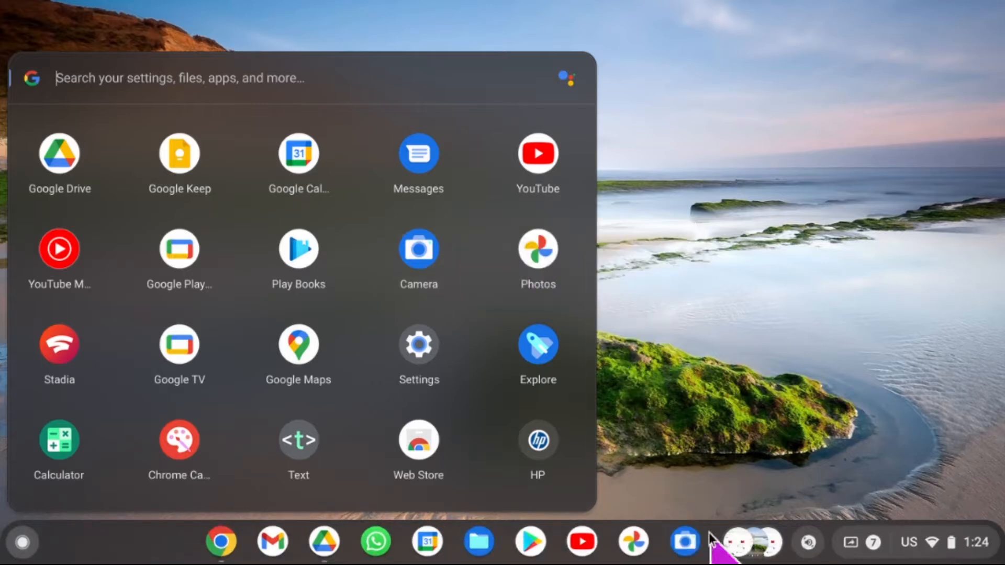
Step: Unpin the Camera app from the shelf and close the app launcher
{"action": "right_click", "coordinate": [683, 548]}
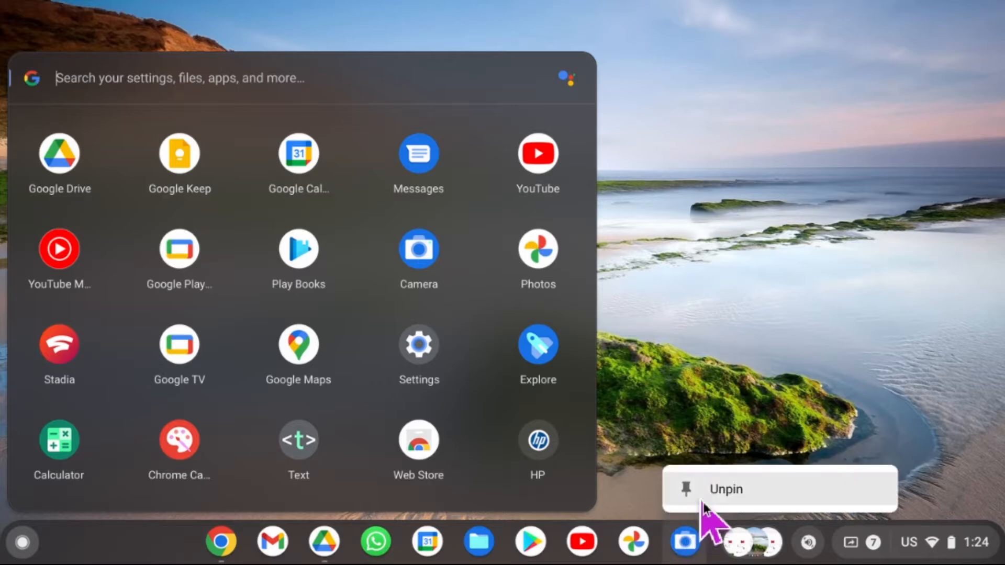
{"action": "left_click", "coordinate": [711, 491]}
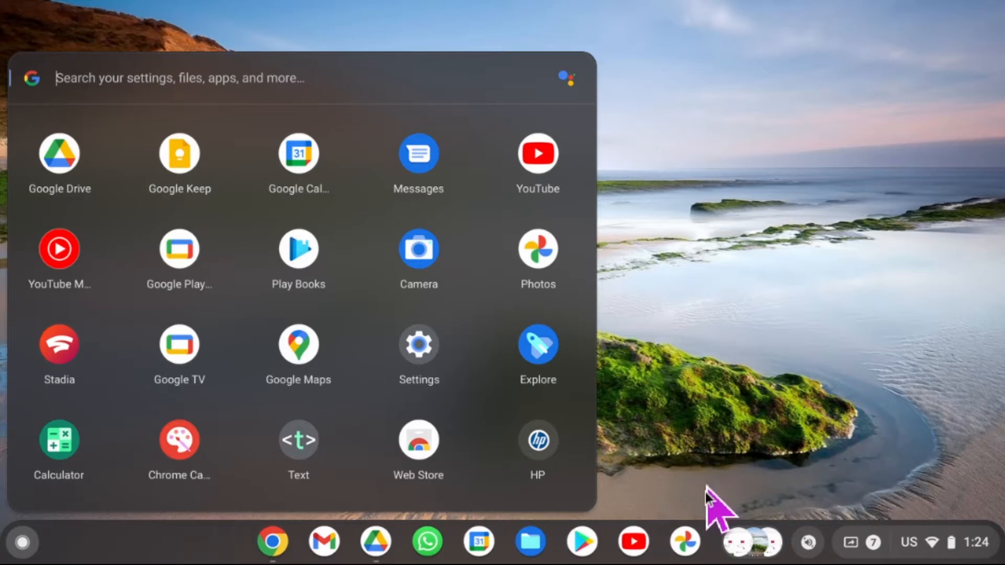
{"action": "left_click", "coordinate": [22, 544]}
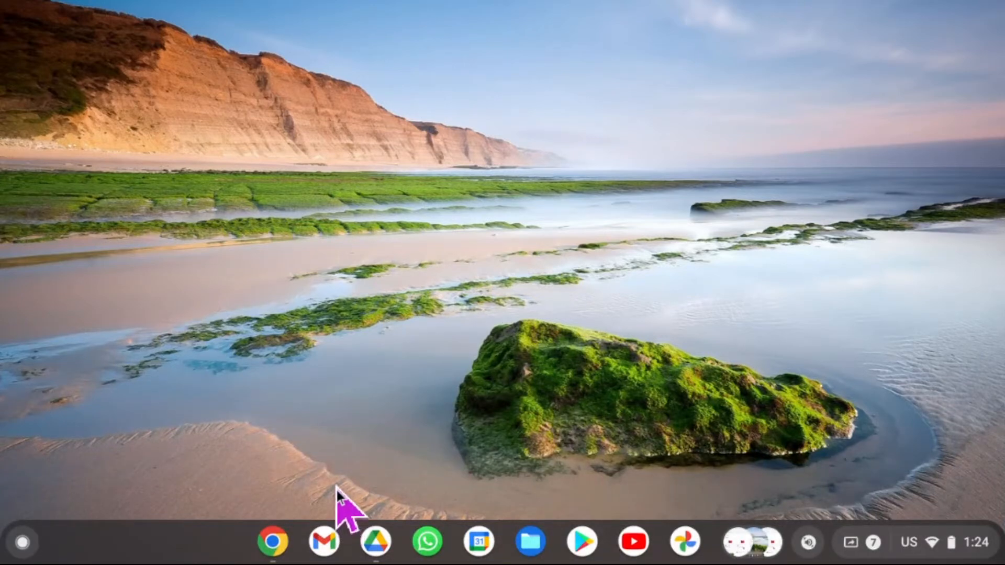
Step: Open Gmail and switch from its Google apps list to Google Drive
{"action": "left_click", "coordinate": [326, 542]}
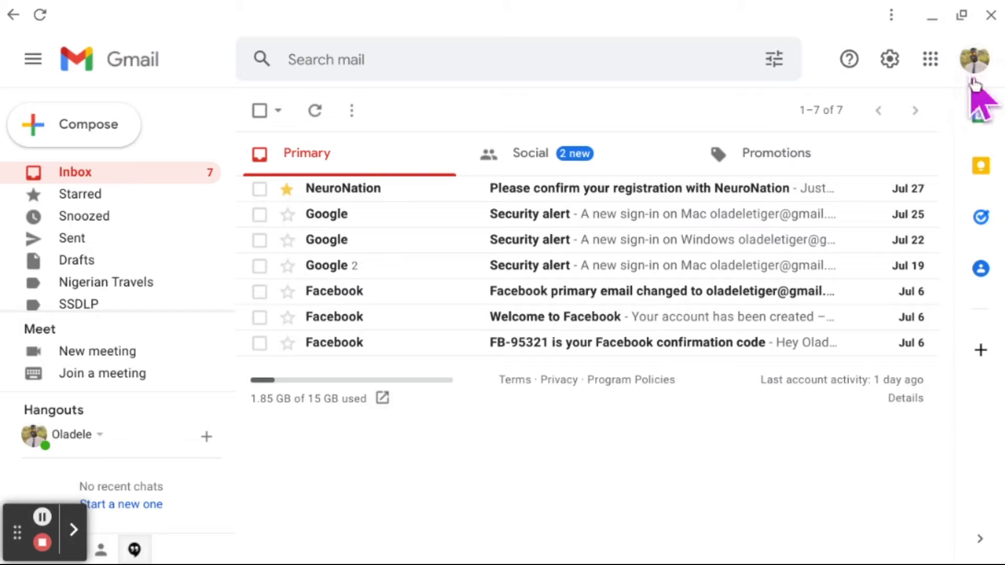
{"action": "left_click", "coordinate": [930, 59]}
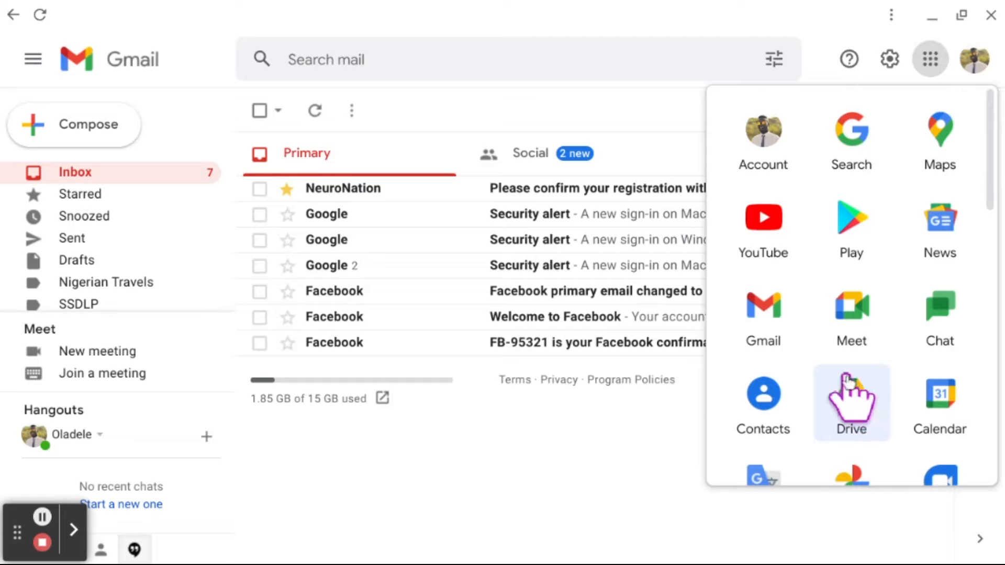
{"action": "left_click", "coordinate": [852, 407]}
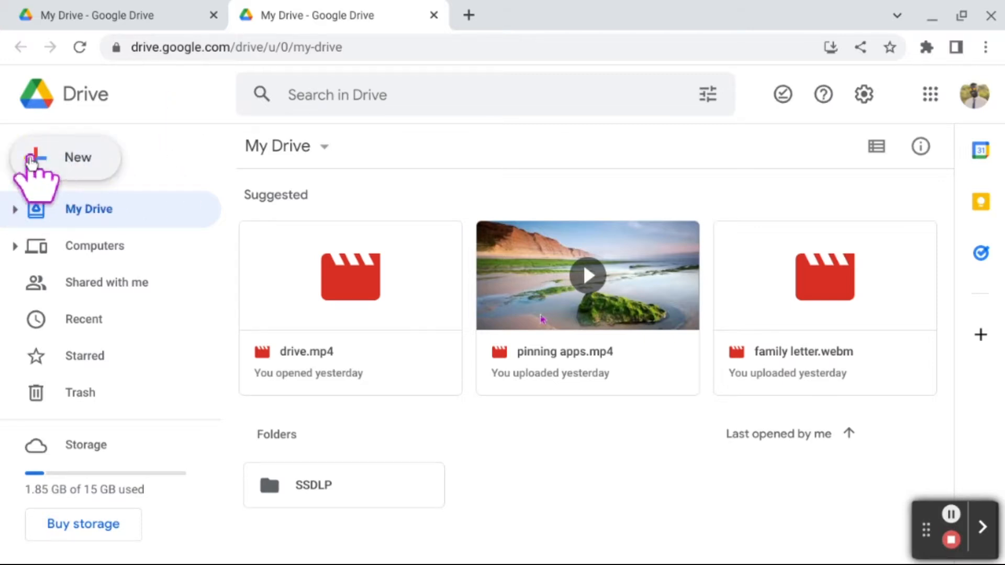
Step: Upload the WhatsApp video, the first four pexels images and pexels-blue-ox-studio-2014342.jpg from Downloads to My Drive
{"action": "left_click", "coordinate": [64, 158]}
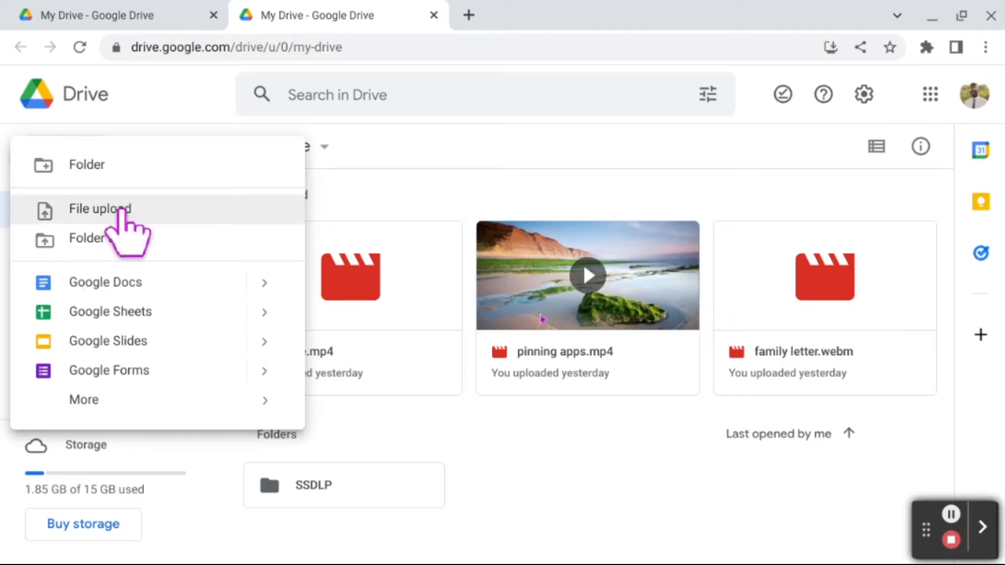
{"action": "left_click", "coordinate": [122, 208]}
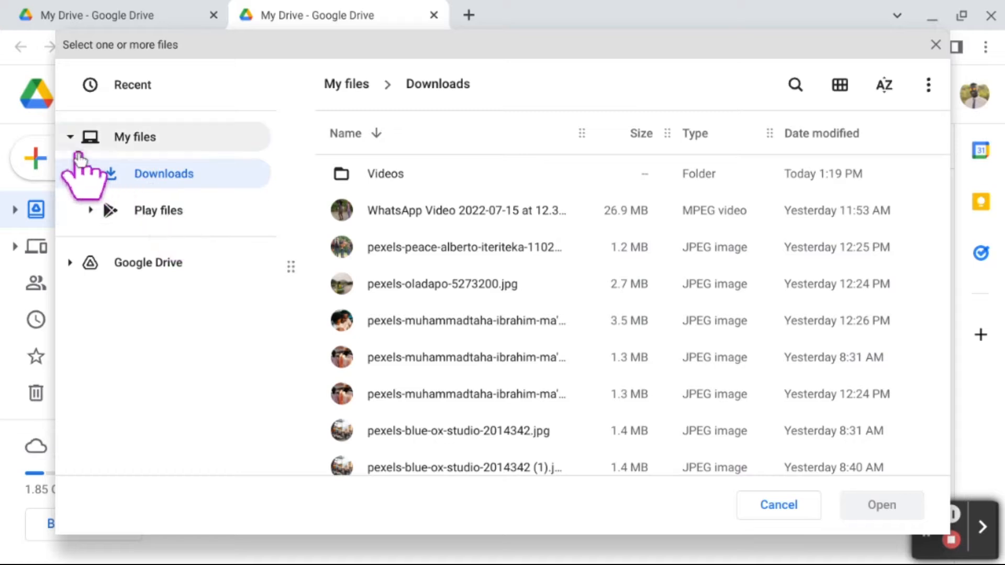
{"action": "left_click", "coordinate": [69, 137]}
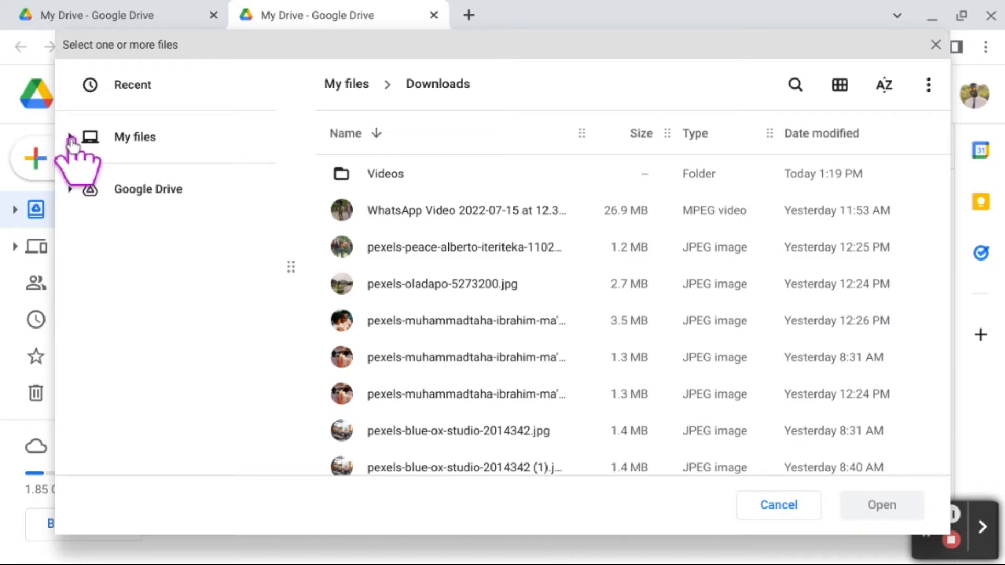
{"action": "left_click", "coordinate": [70, 138]}
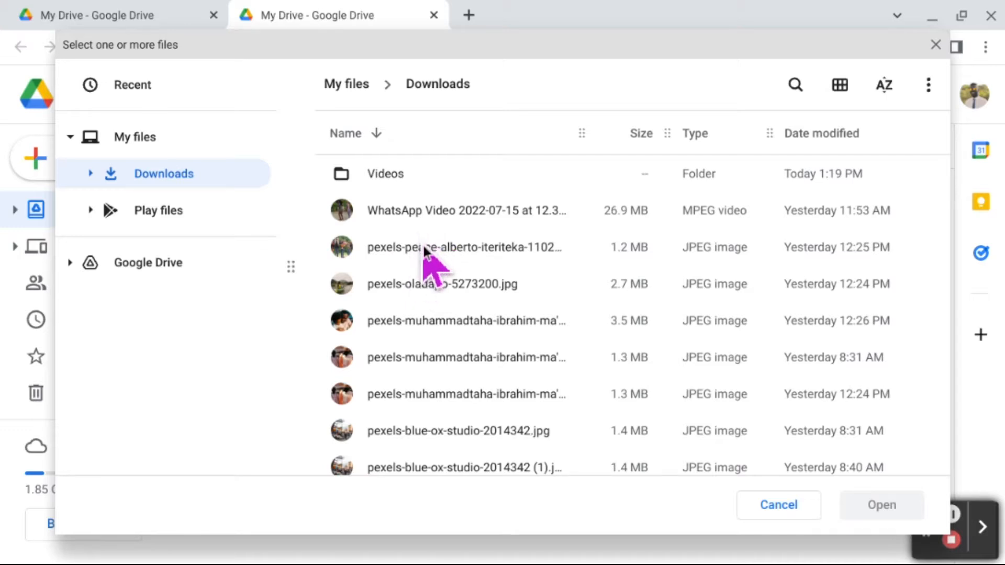
{"action": "left_click", "coordinate": [425, 251]}
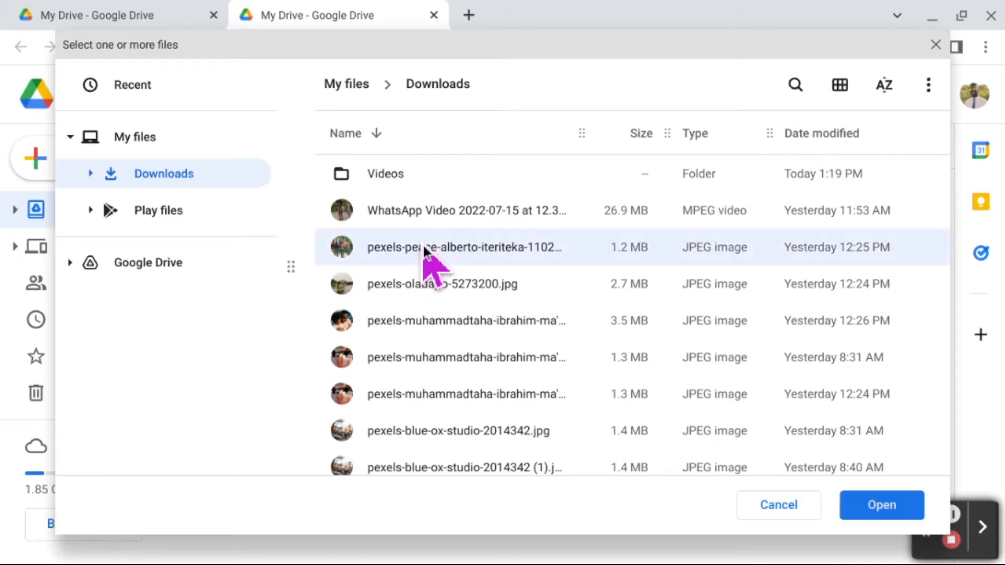
{"action": "left_click", "coordinate": [417, 281], "text": "ctrl"}
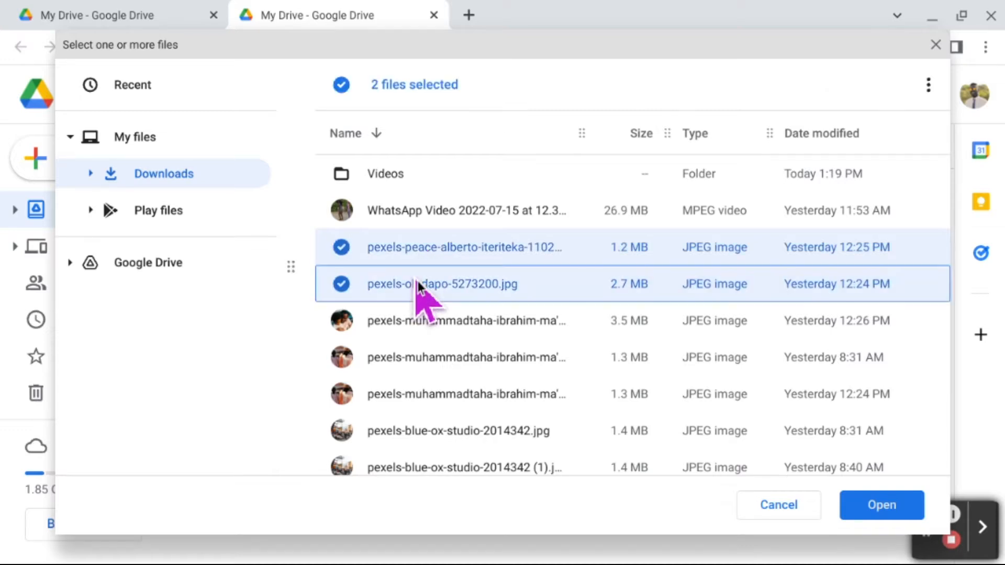
{"action": "left_click", "coordinate": [420, 329], "text": "ctrl"}
{"action": "left_click", "coordinate": [433, 361], "text": "ctrl"}
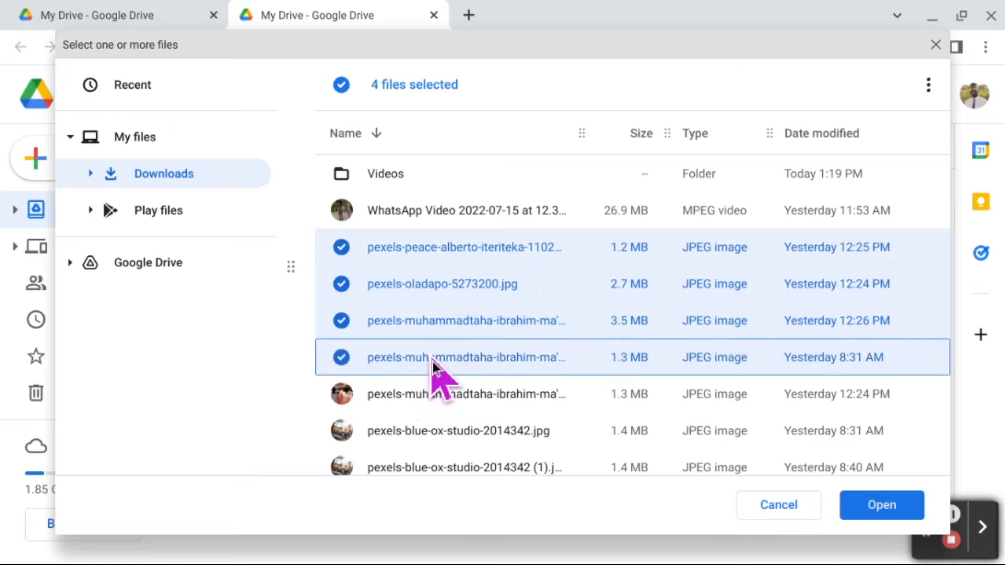
{"action": "left_click", "coordinate": [425, 428], "text": "ctrl"}
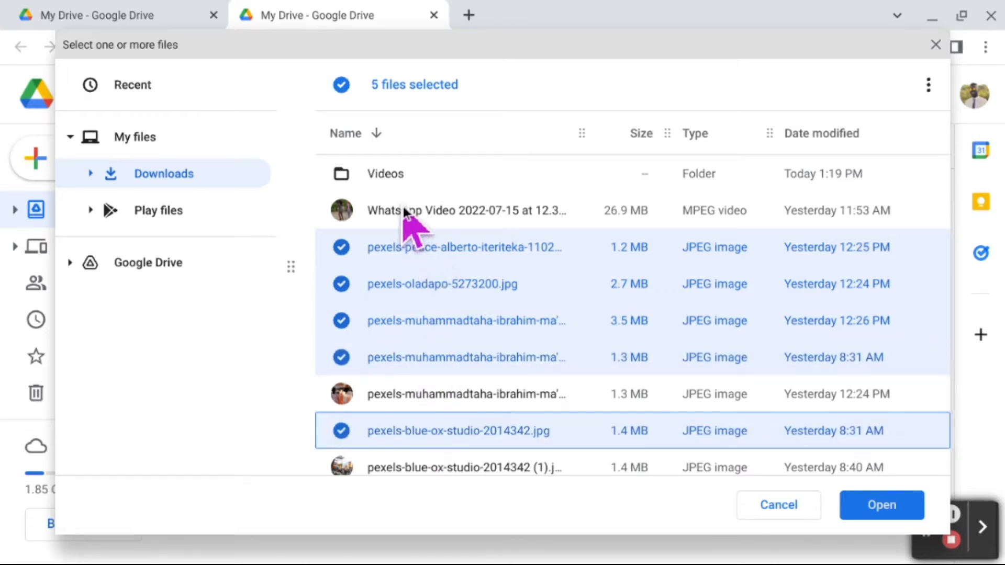
{"action": "left_click", "coordinate": [420, 209], "text": "ctrl"}
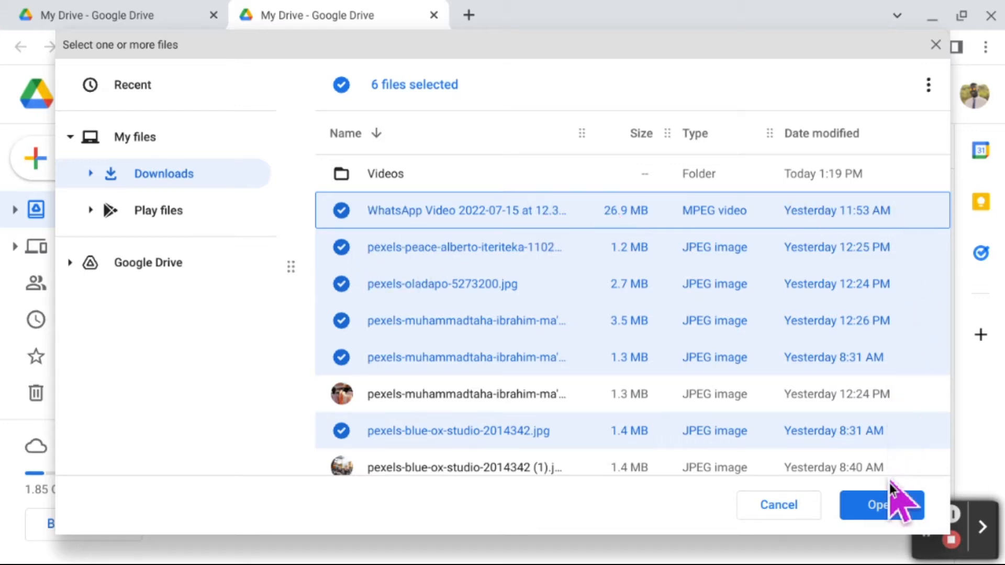
{"action": "left_click", "coordinate": [885, 507]}
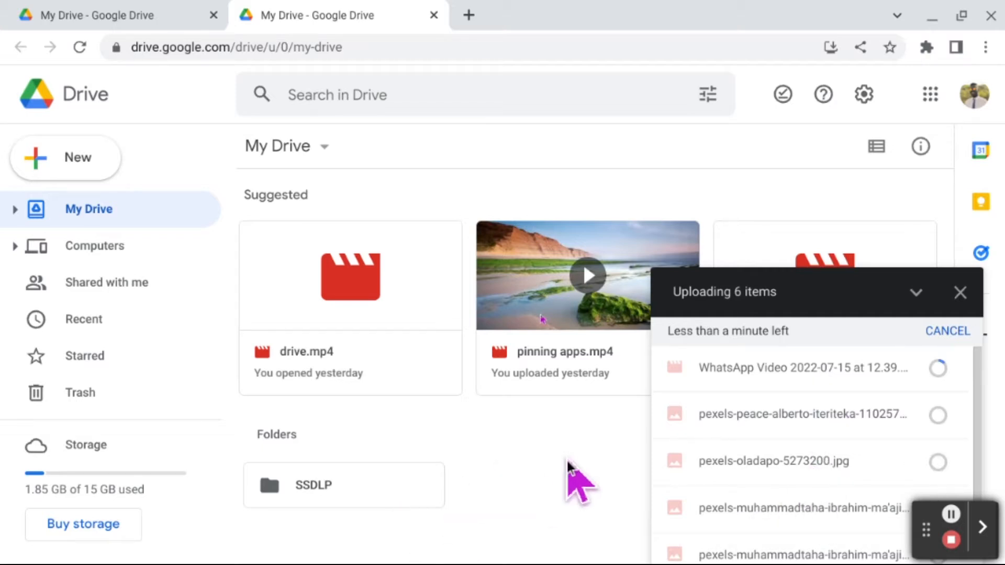
{"action": "mouse_move", "coordinate": [850, 372]}
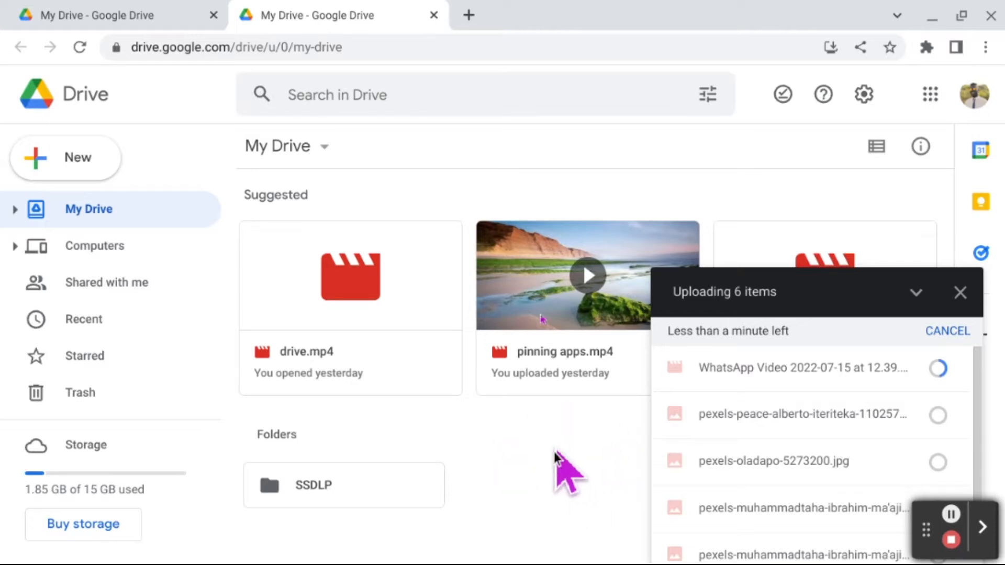
Step: Create a folder named Ghana Travels 2022 in My Drive and dismiss the upload status window
{"action": "right_click", "coordinate": [536, 461]}
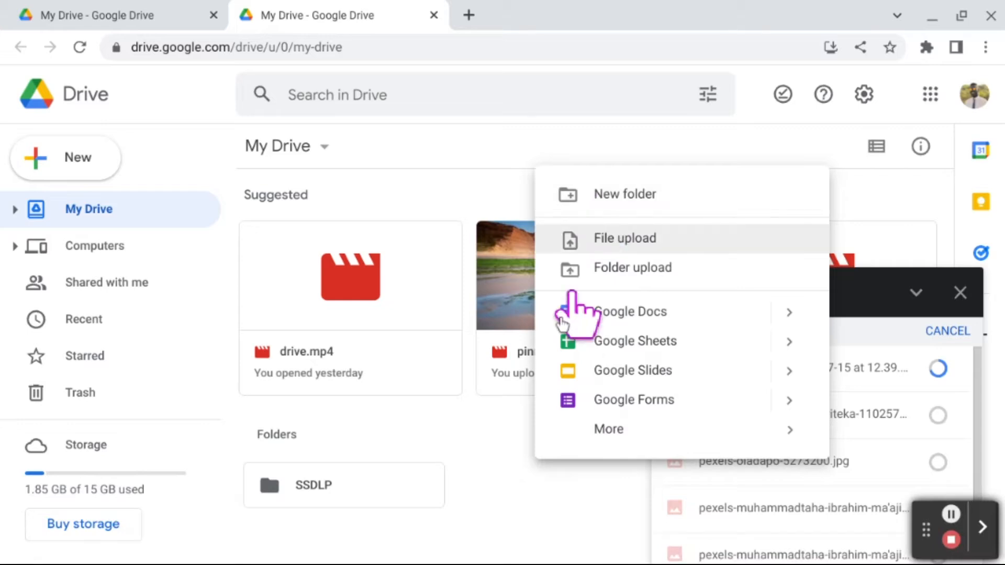
{"action": "left_click", "coordinate": [485, 479]}
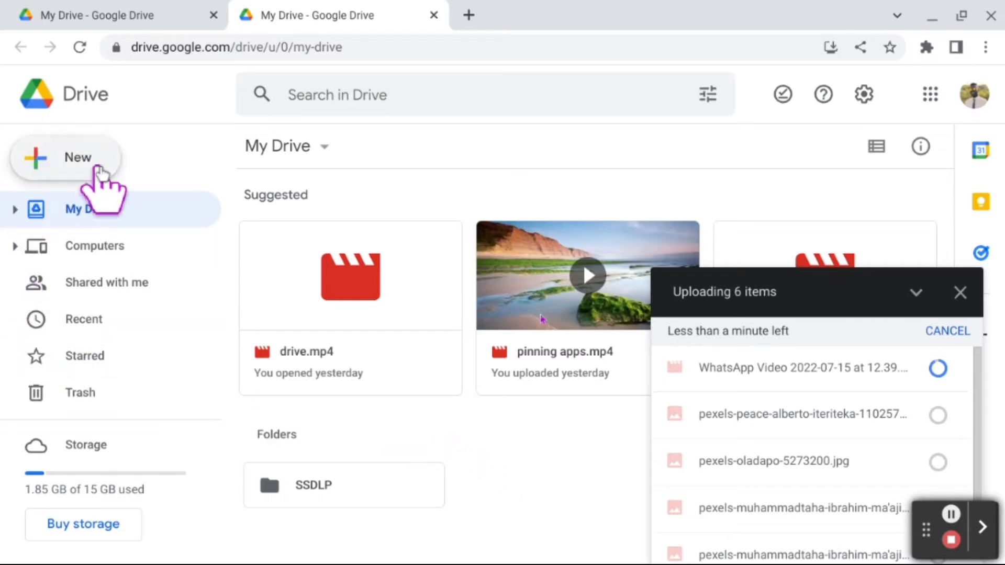
{"action": "left_click", "coordinate": [67, 160]}
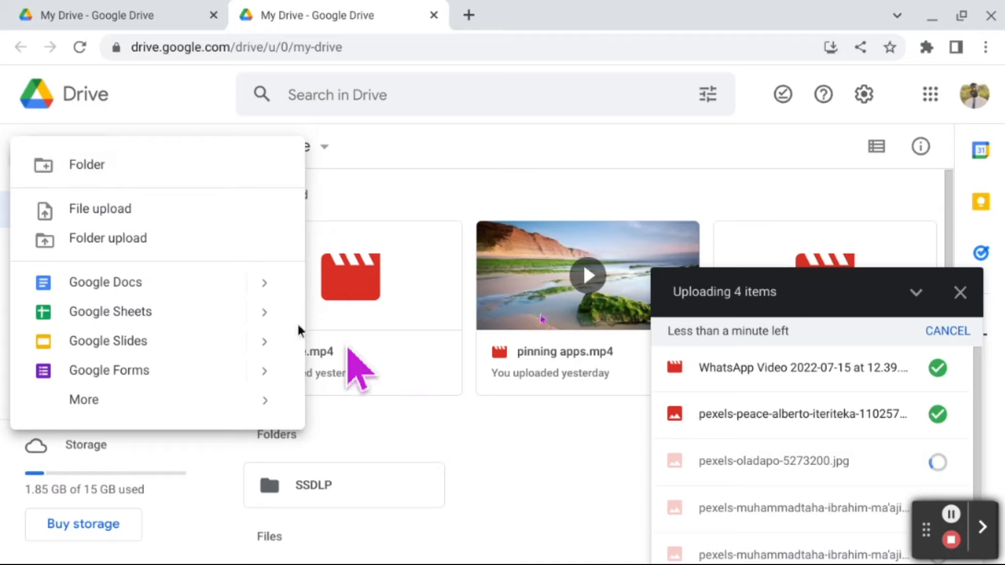
{"action": "left_click", "coordinate": [47, 170]}
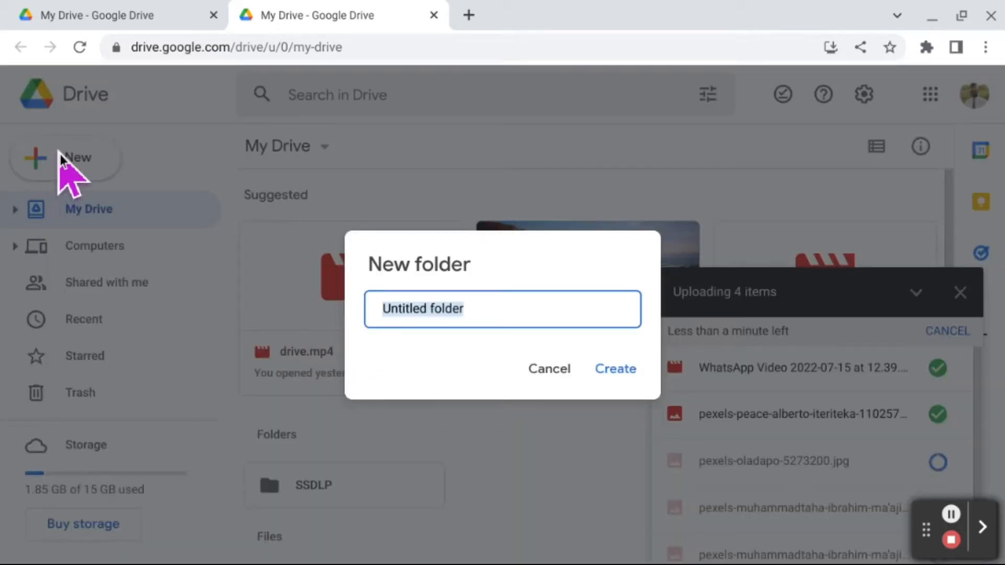
{"action": "type", "text": "Ghana"}
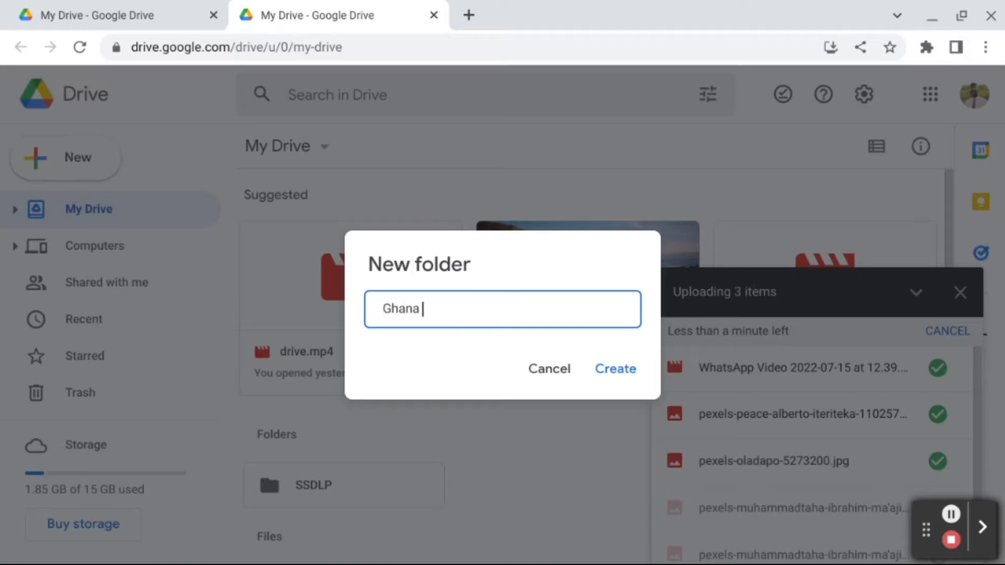
{"action": "type", "text": " Travels 2022"}
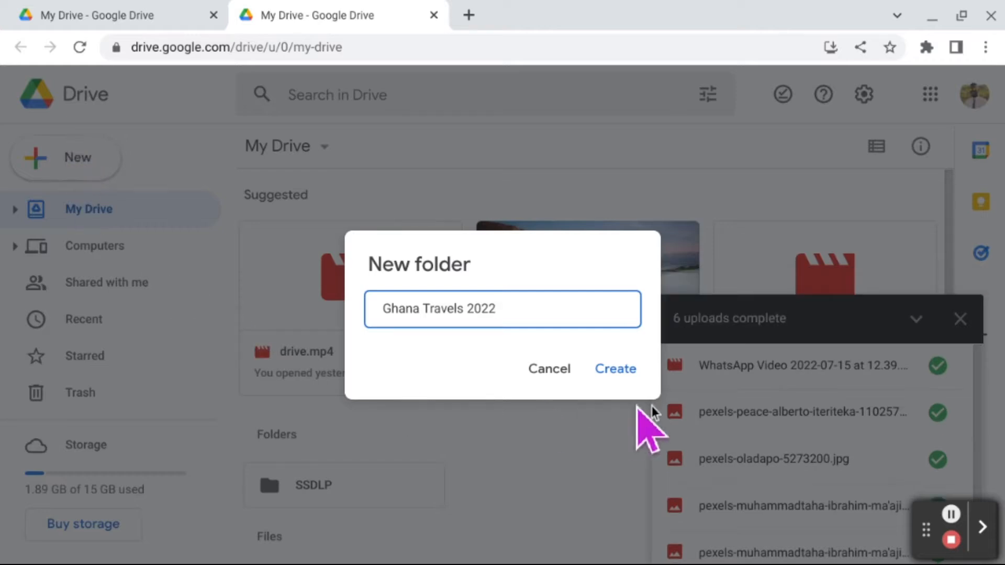
{"action": "left_click", "coordinate": [617, 370]}
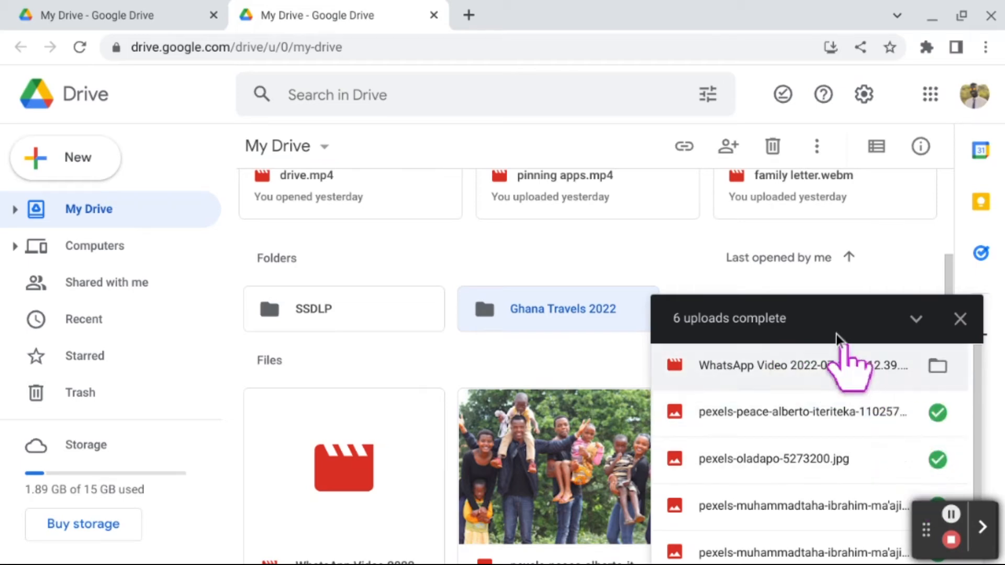
{"action": "left_click", "coordinate": [960, 318]}
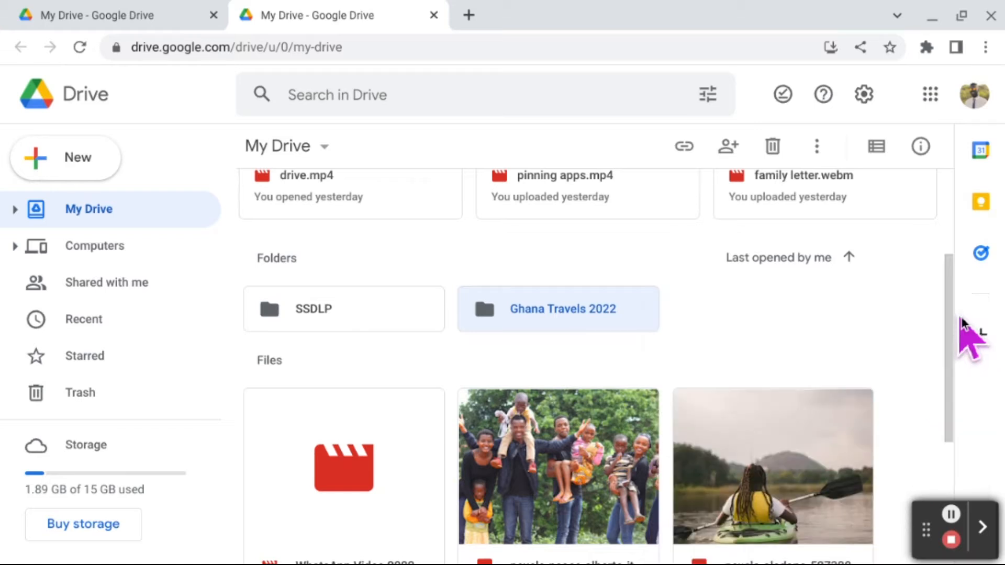
Step: Create another folder in My Drive named Nigerian Travels 2022
{"action": "right_click", "coordinate": [693, 310]}
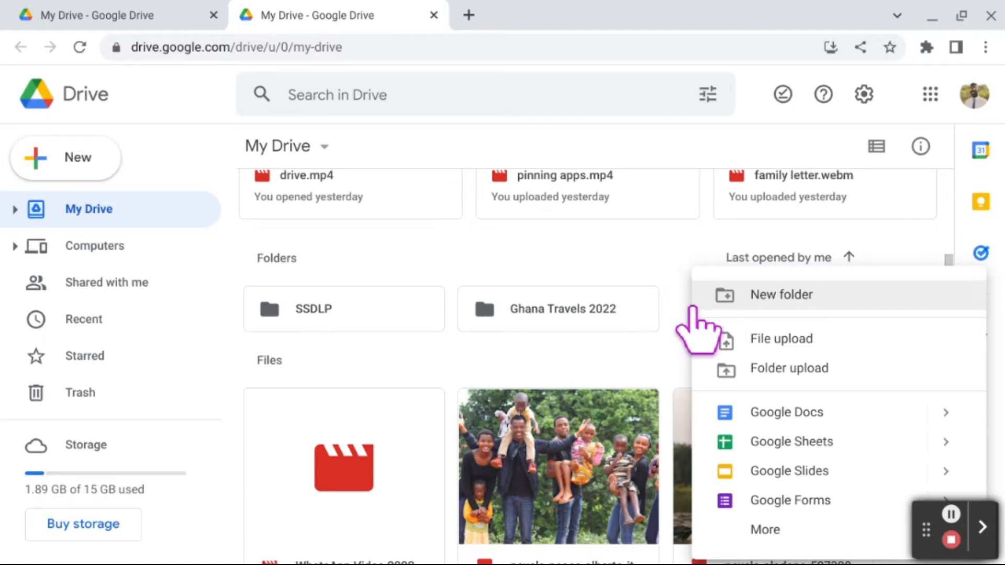
{"action": "left_click", "coordinate": [731, 296]}
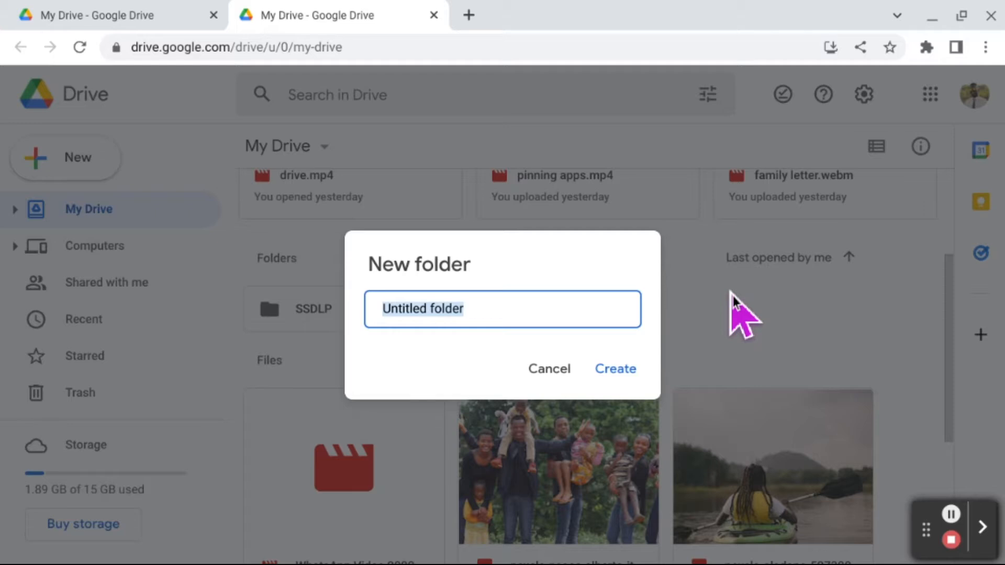
{"action": "type", "text": "Nigerian T"}
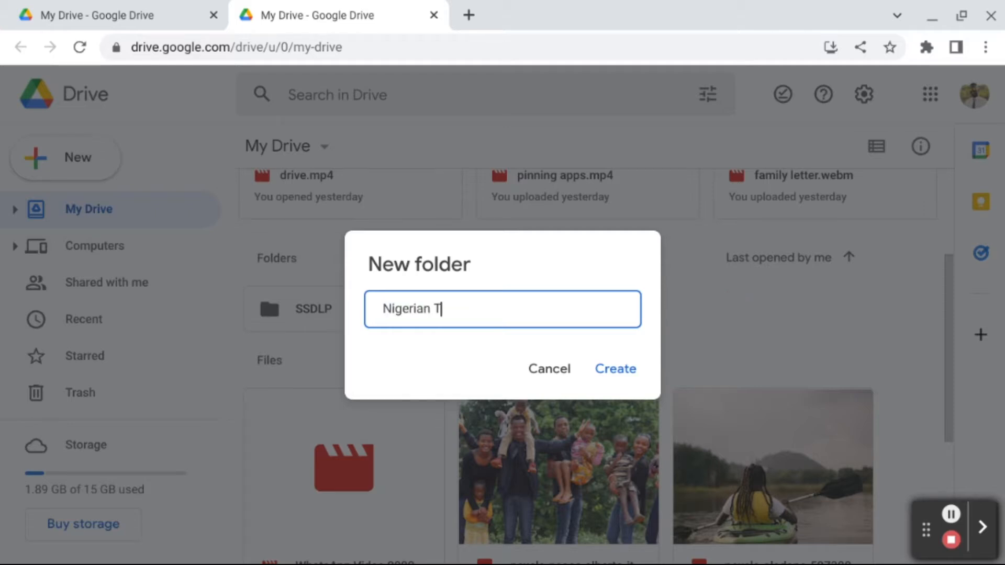
{"action": "type", "text": "ravels 2022"}
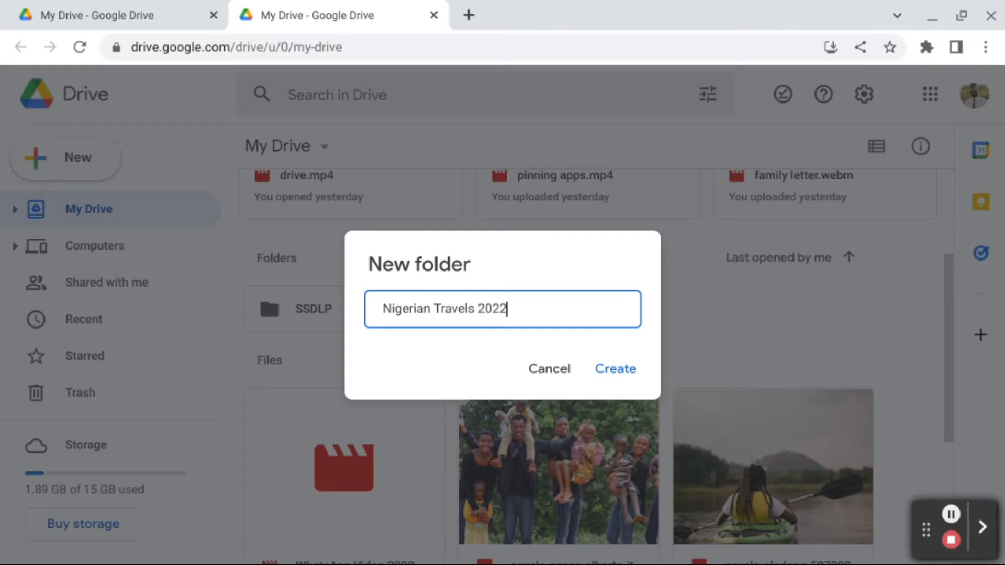
{"action": "left_click", "coordinate": [616, 370]}
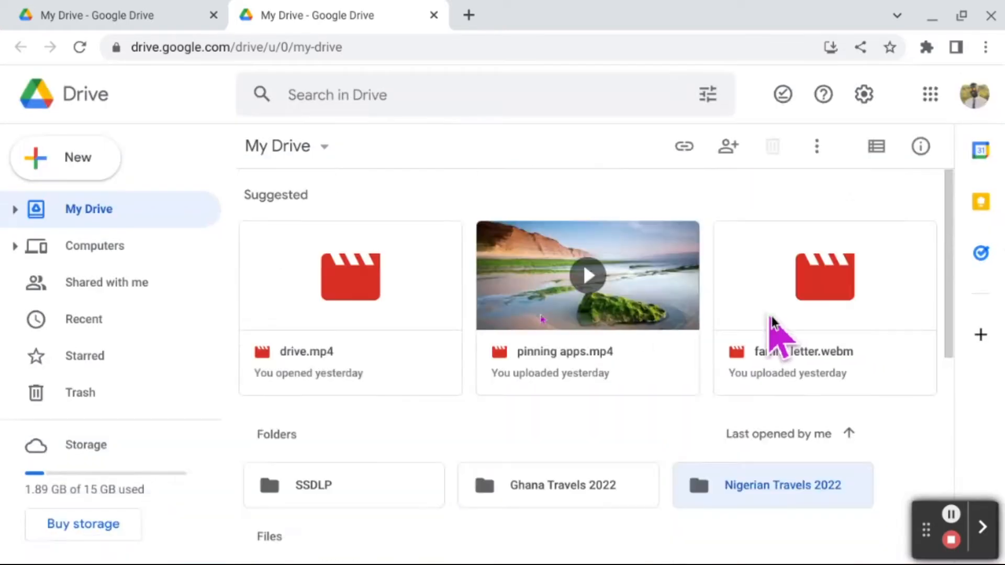
{"action": "scroll", "coordinate": [801, 434], "scroll_direction": "down", "scroll_amount": 5}
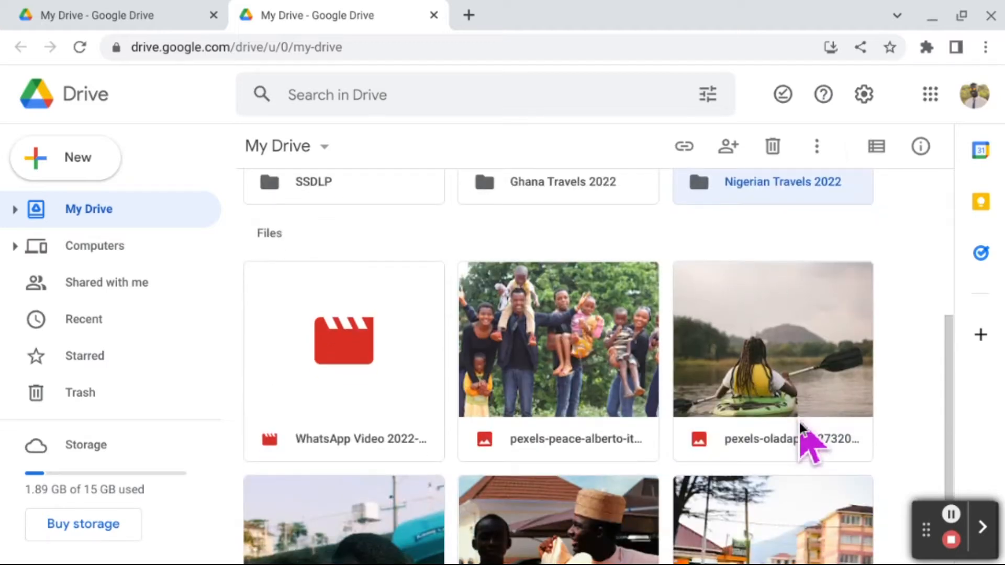
{"action": "scroll", "coordinate": [801, 433], "scroll_direction": "up", "scroll_amount": 1}
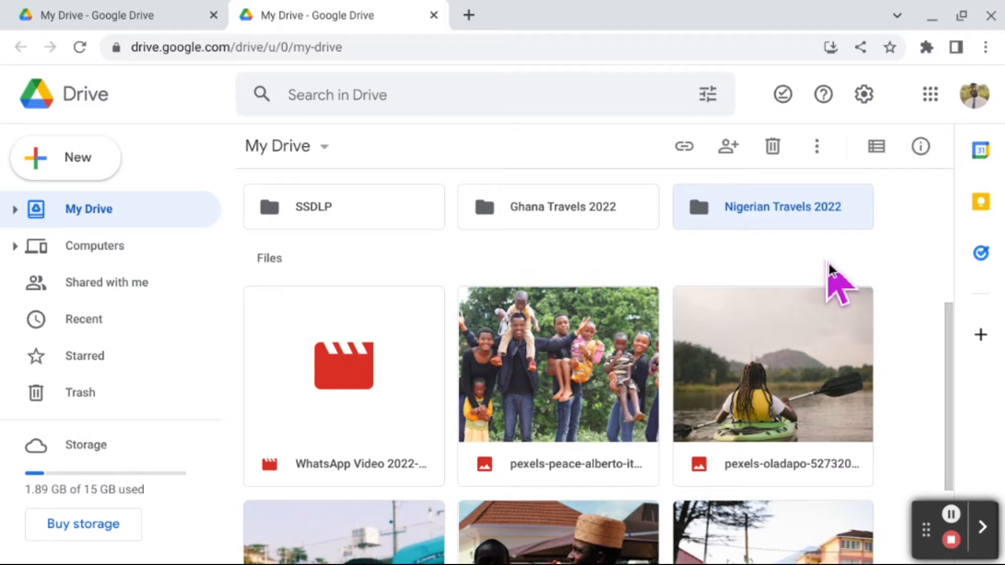
{"action": "scroll", "coordinate": [840, 386], "scroll_direction": "down", "scroll_amount": 1}
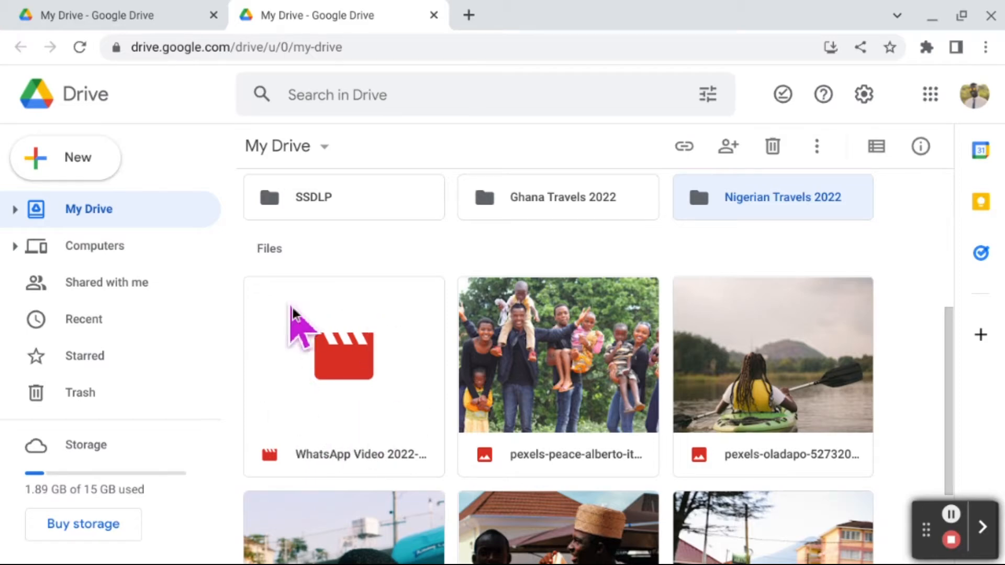
{"action": "right_click", "coordinate": [420, 243]}
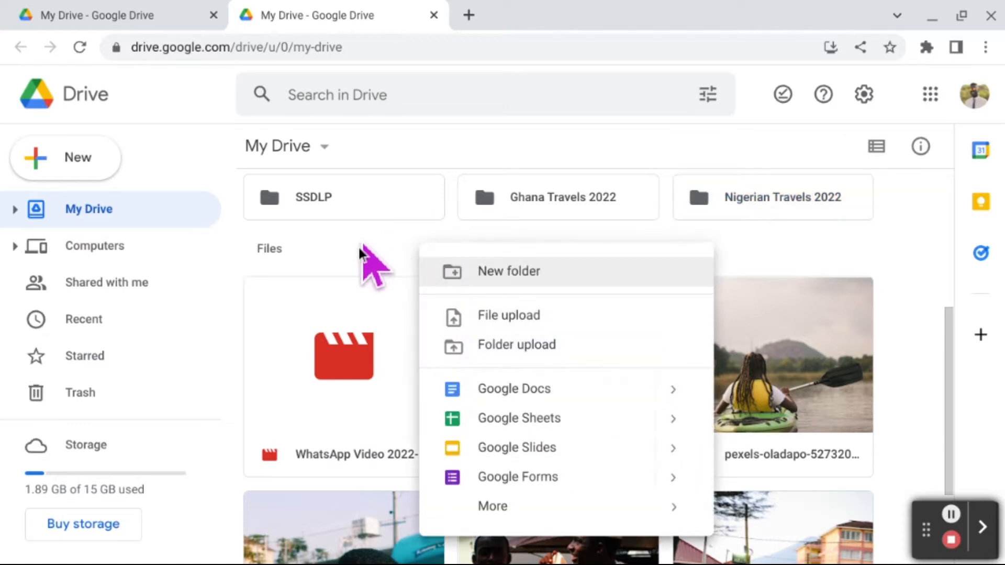
{"action": "left_click", "coordinate": [391, 327]}
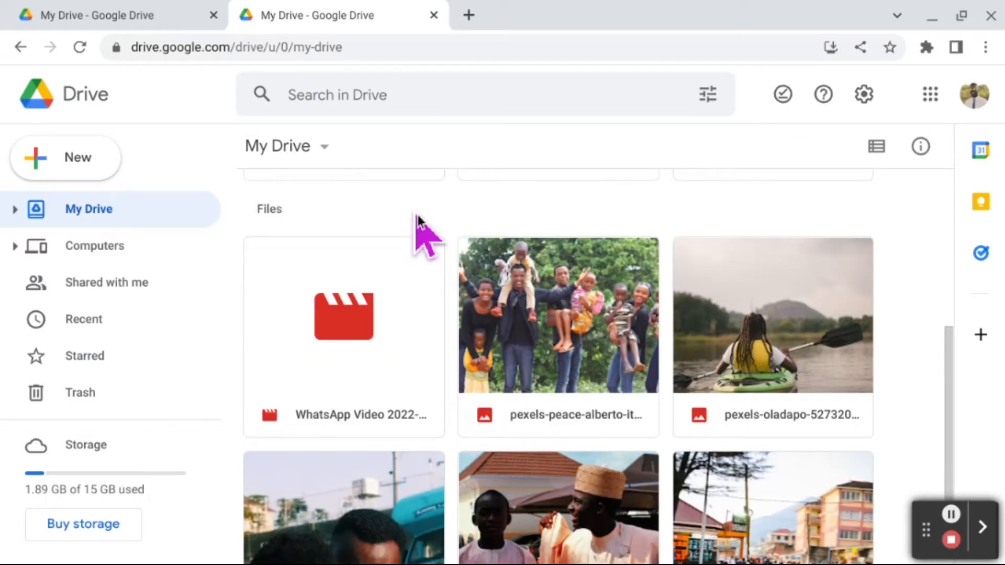
{"action": "right_click", "coordinate": [419, 210]}
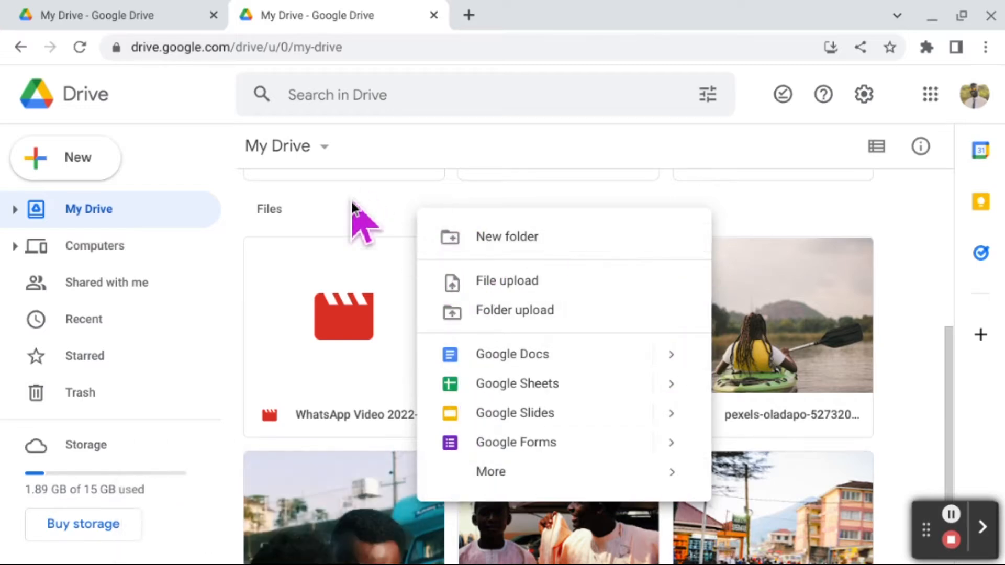
{"action": "scroll", "coordinate": [359, 218], "scroll_direction": "up", "scroll_amount": 1}
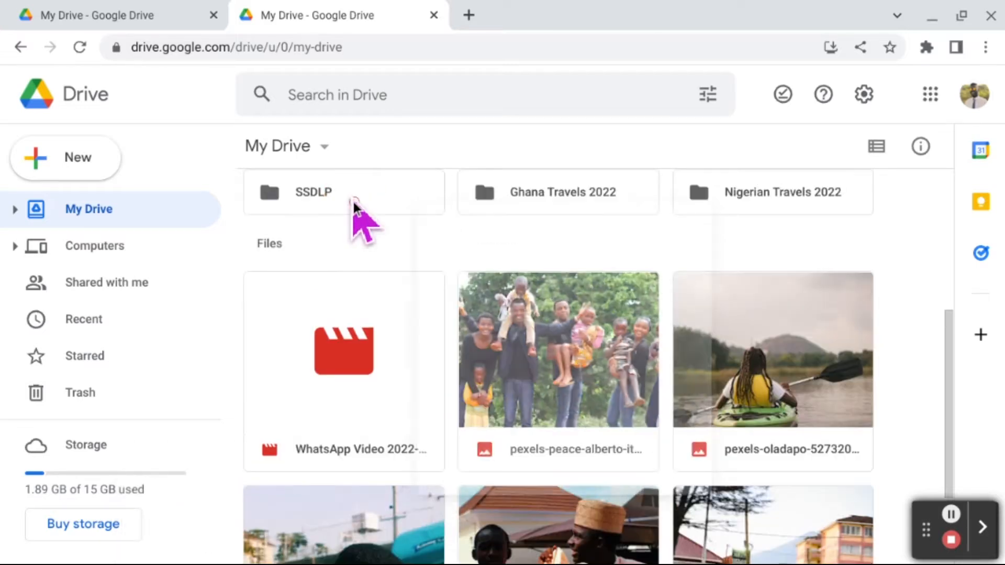
{"action": "left_click", "coordinate": [365, 407]}
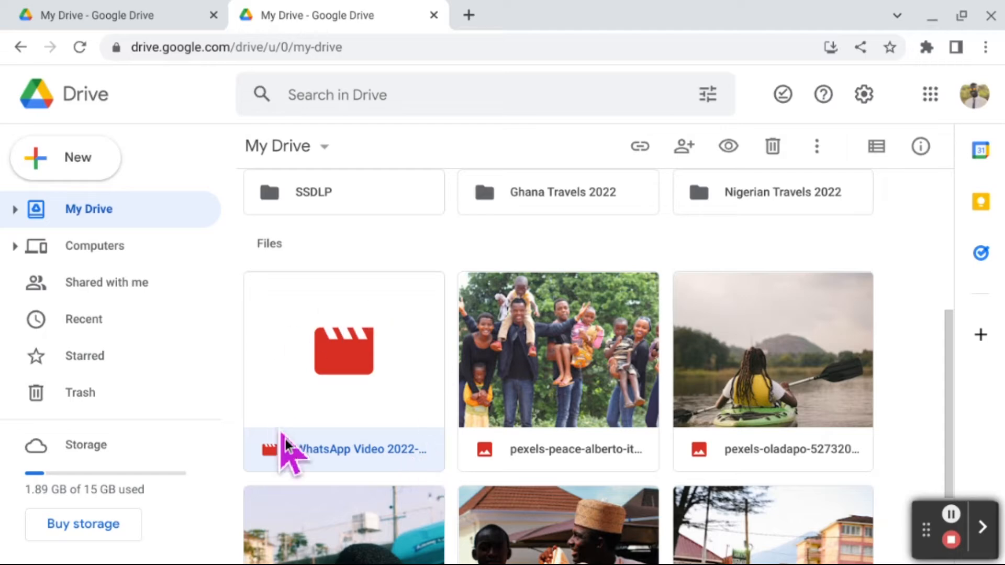
{"action": "right_click", "coordinate": [344, 360]}
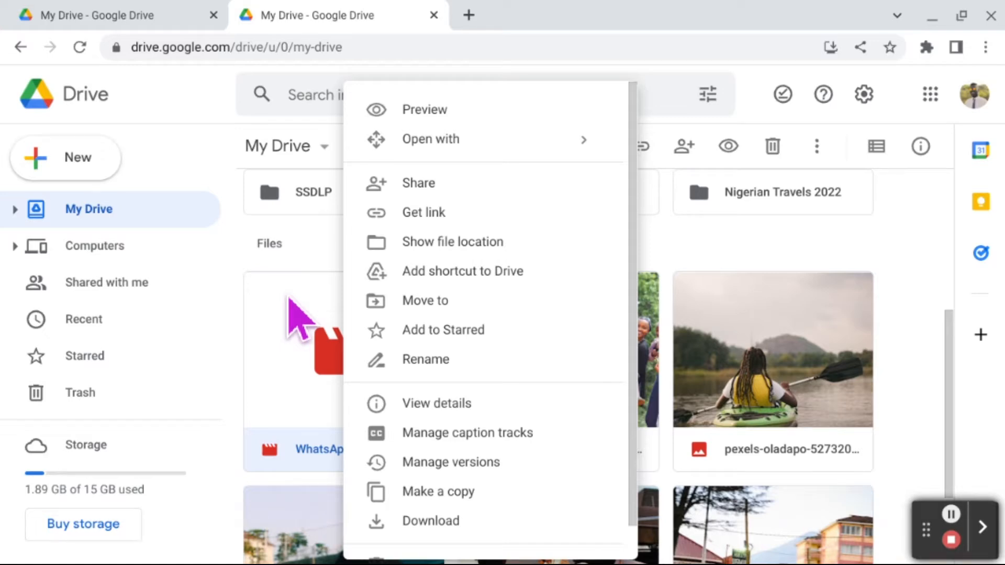
{"action": "left_click", "coordinate": [288, 309]}
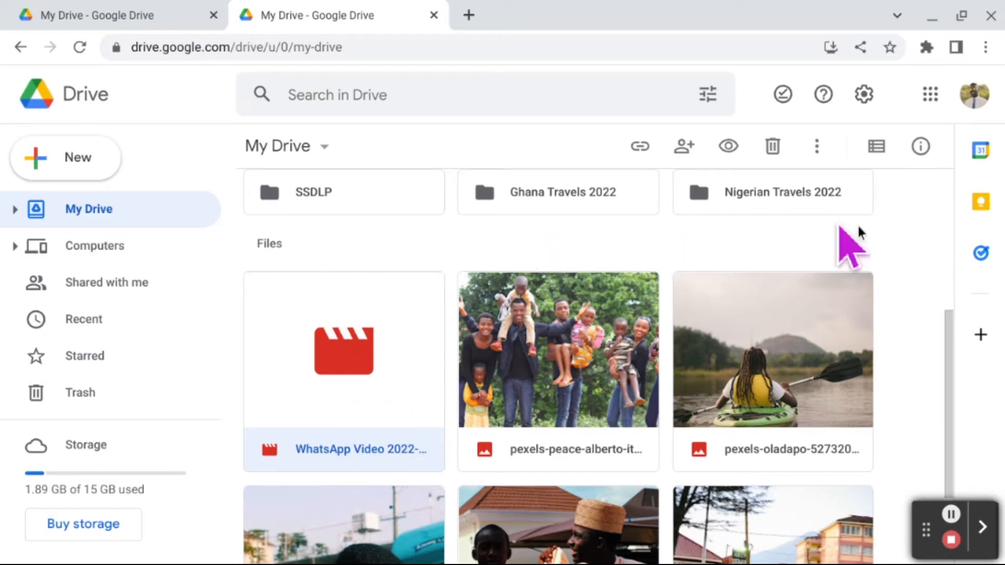
{"action": "left_click", "coordinate": [440, 244]}
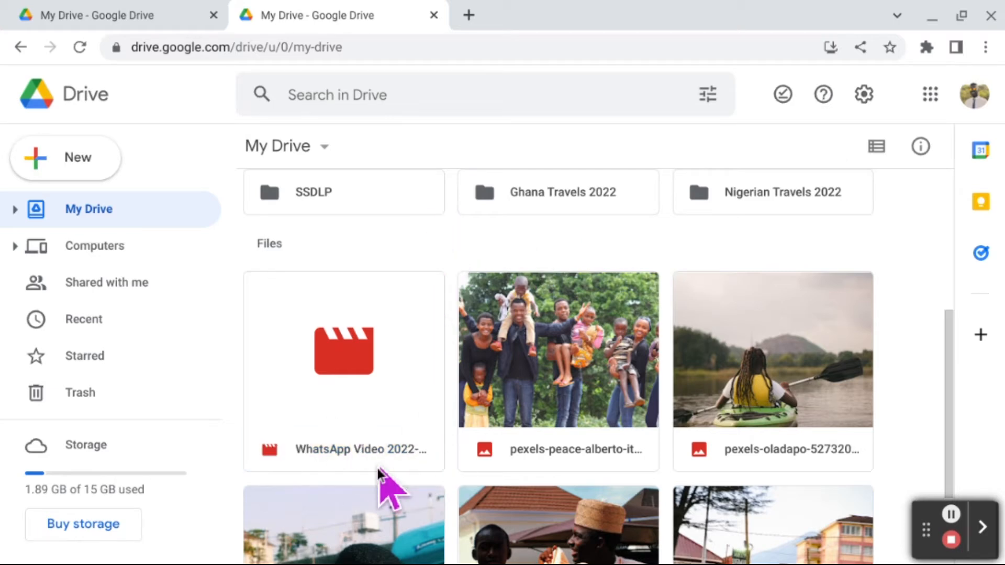
Step: Create a folder named Promo Videos in My Drive
{"action": "right_click", "coordinate": [449, 236]}
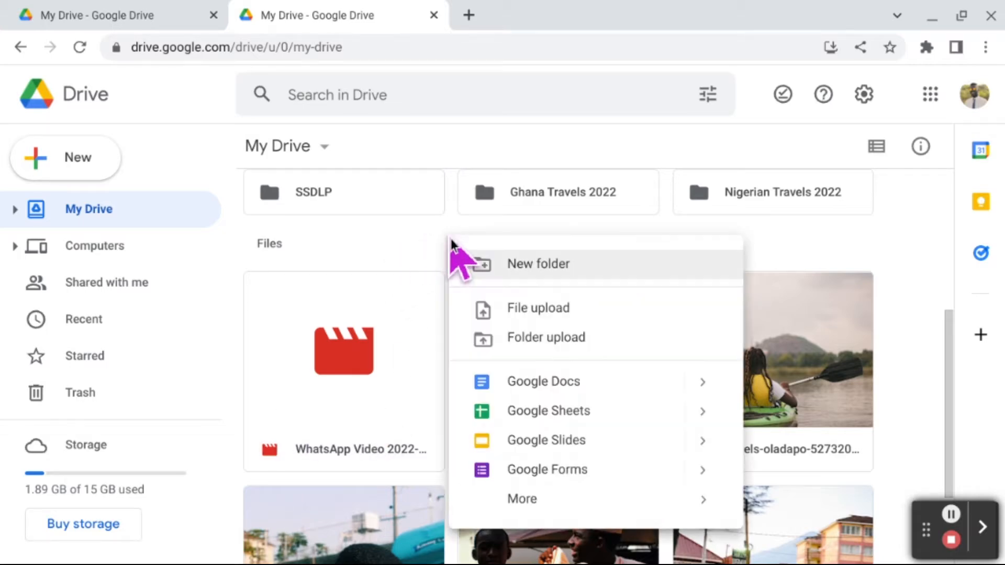
{"action": "left_click", "coordinate": [557, 265]}
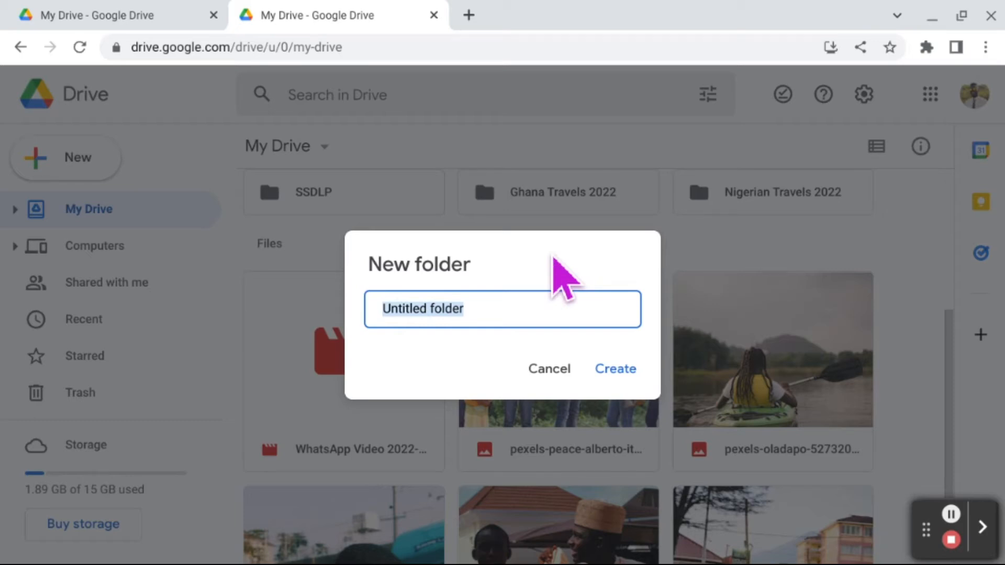
{"action": "type", "text": "Promo Videos"}
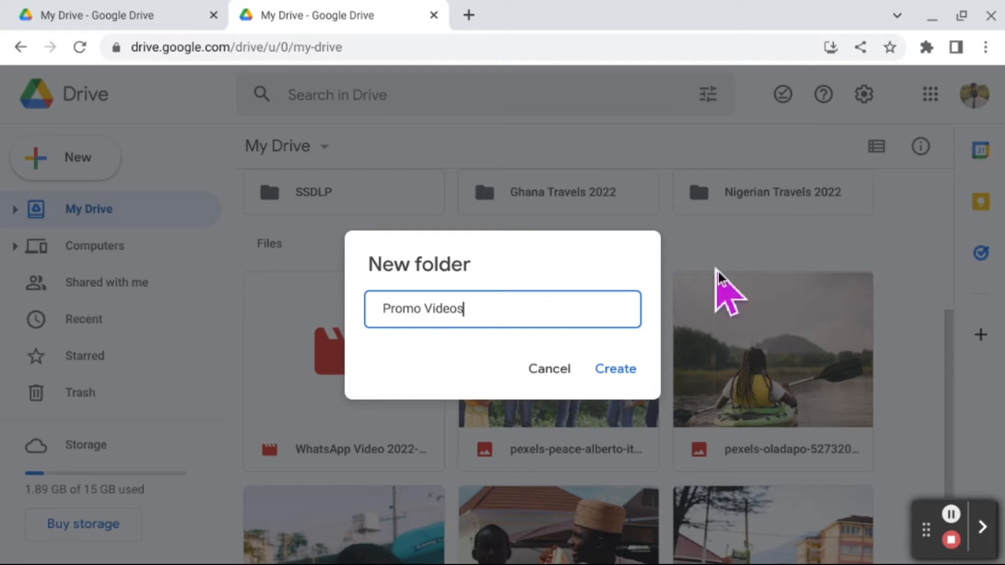
{"action": "left_click", "coordinate": [621, 370]}
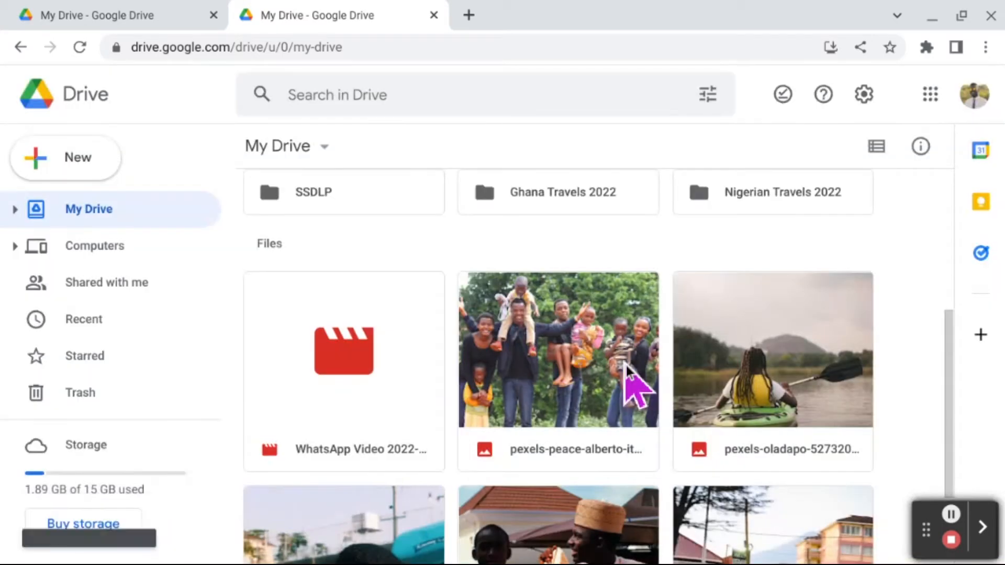
Step: Rename the WhatsApp video in My Drive to harambeecouver.mp4 and dismiss the rename notification
{"action": "scroll", "coordinate": [687, 420], "scroll_direction": "down", "scroll_amount": 5}
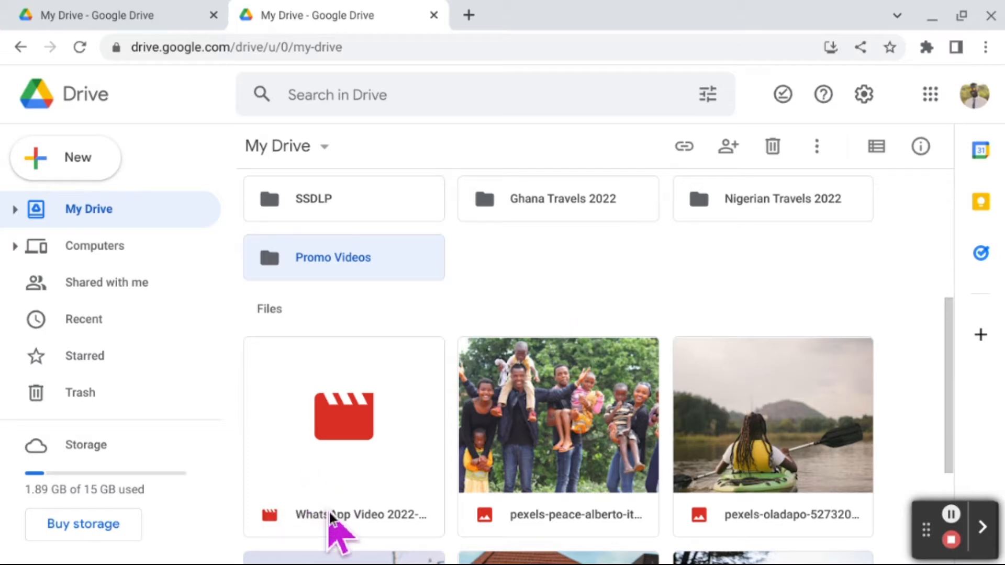
{"action": "scroll", "coordinate": [369, 461], "scroll_direction": "down", "scroll_amount": 1}
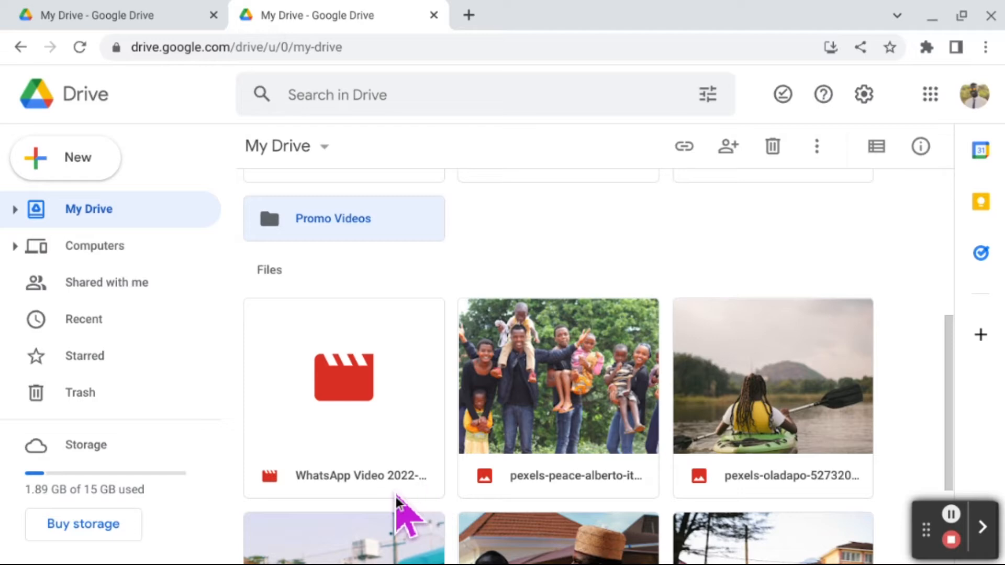
{"action": "left_click", "coordinate": [342, 395]}
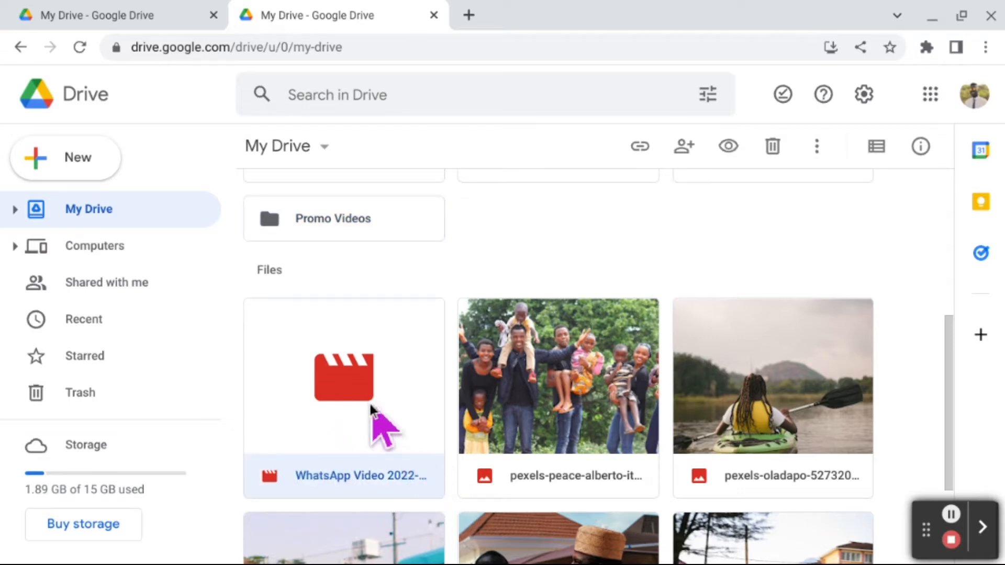
{"action": "right_click", "coordinate": [324, 384]}
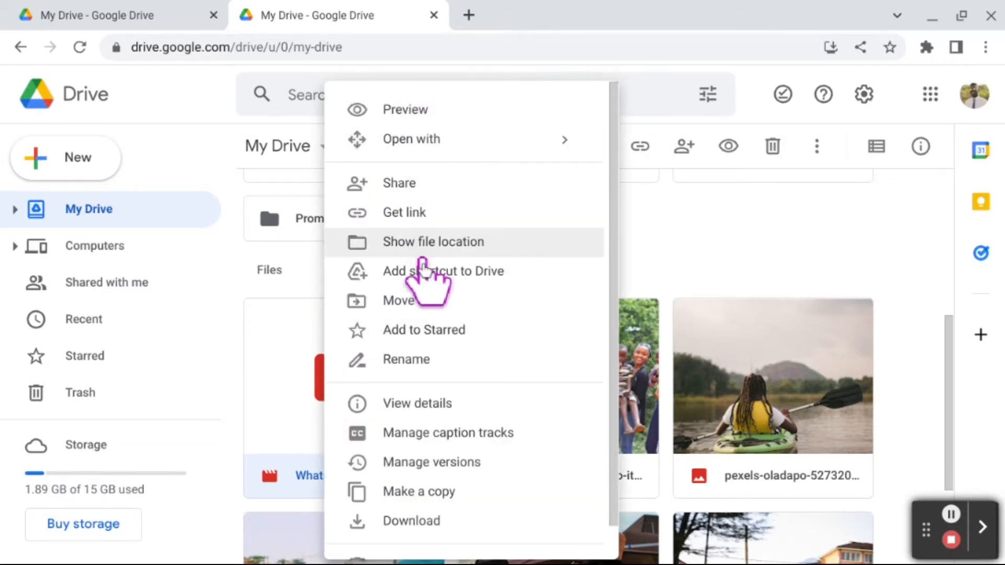
{"action": "left_click", "coordinate": [410, 362]}
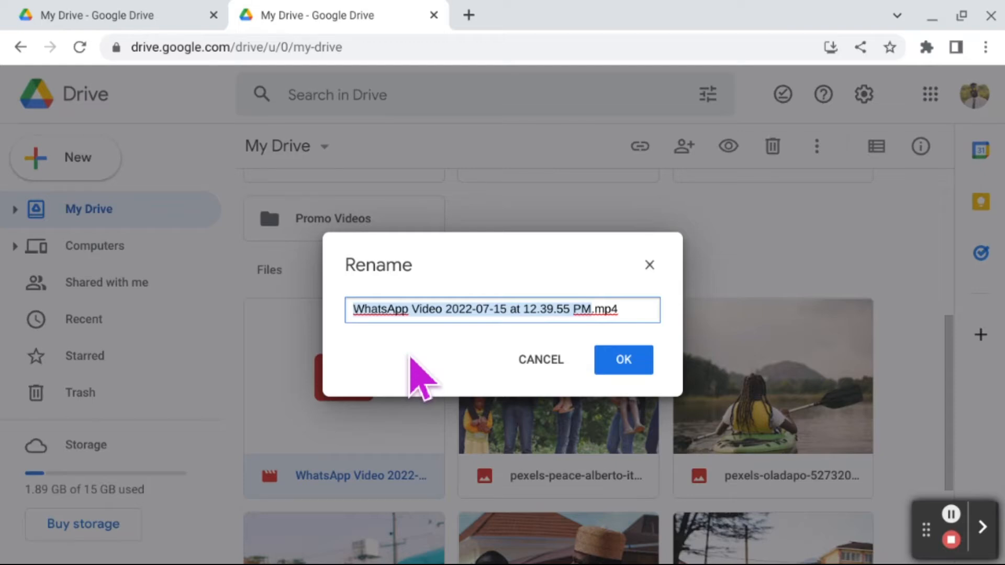
{"action": "type", "text": "harambeco"}
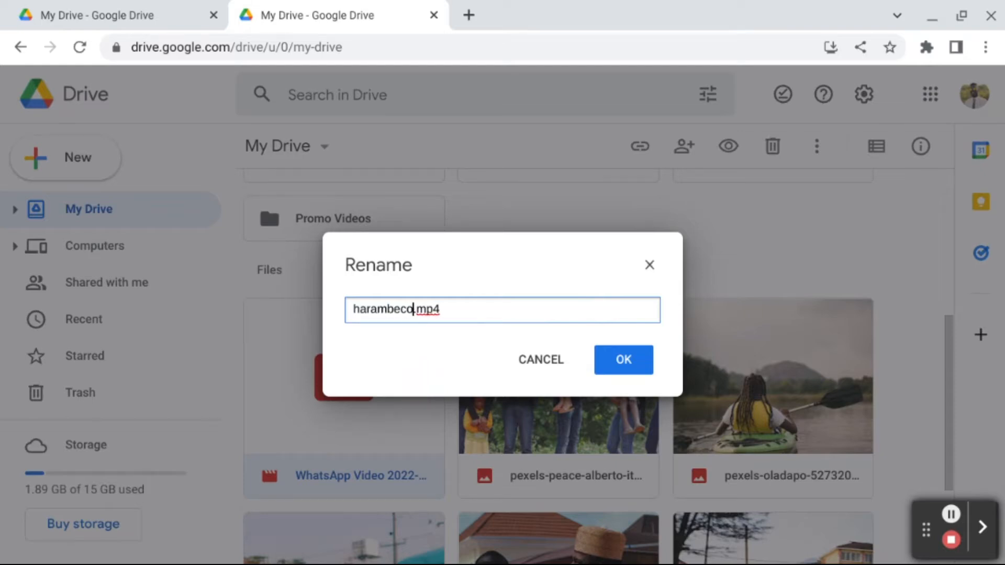
{"action": "key", "text": "BackSpace"}
{"action": "key", "text": "BackSpace"}
{"action": "type", "text": "ecouver"}
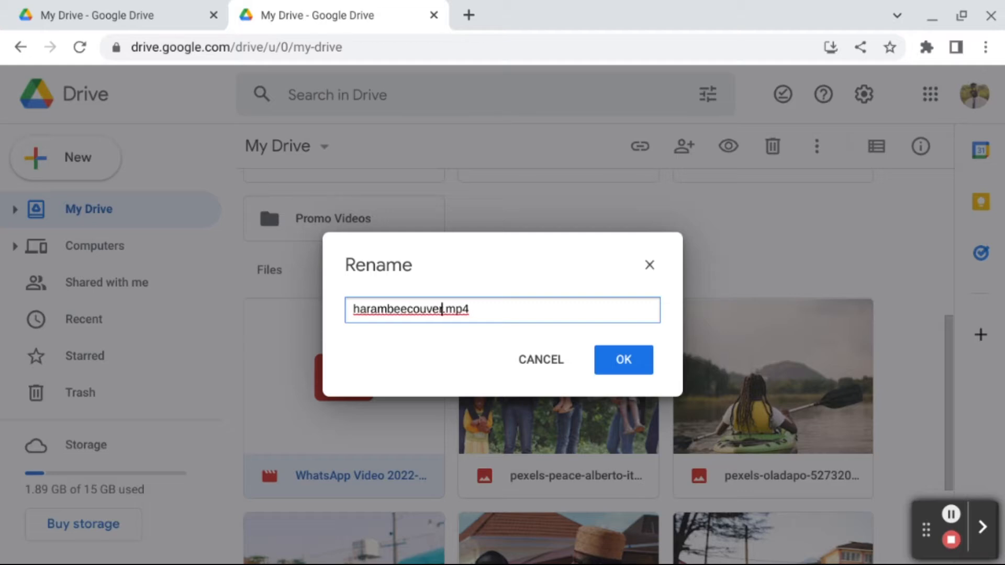
{"action": "left_click", "coordinate": [633, 361]}
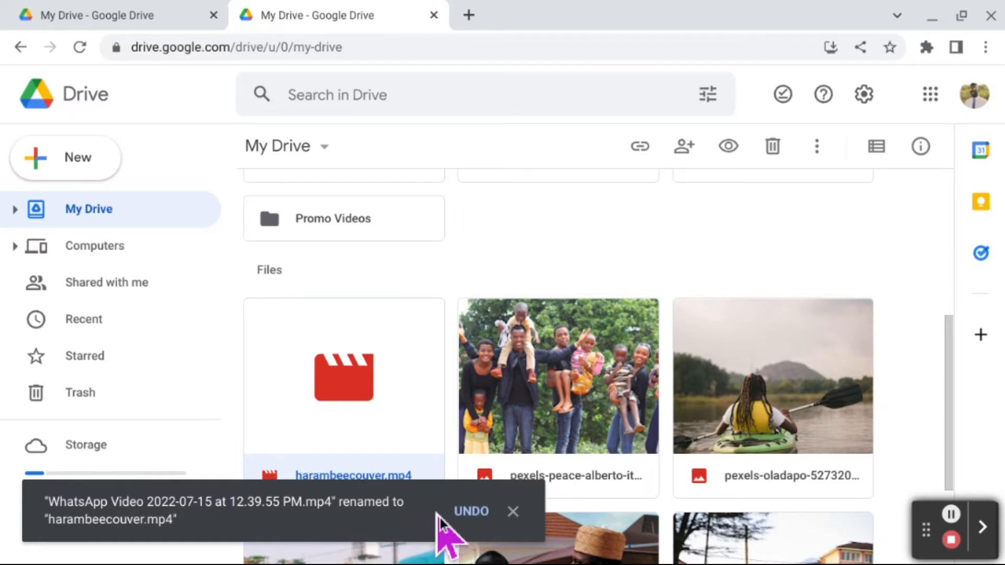
{"action": "left_click", "coordinate": [512, 512]}
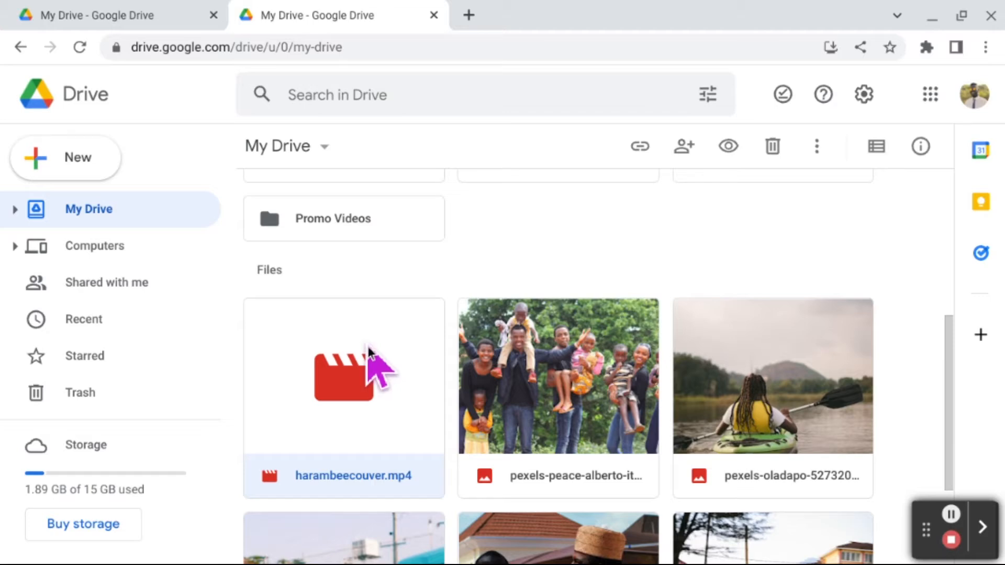
Step: Move harambeecouver.mp4 from My Drive into the Promo Videos folder
{"action": "right_click", "coordinate": [350, 382]}
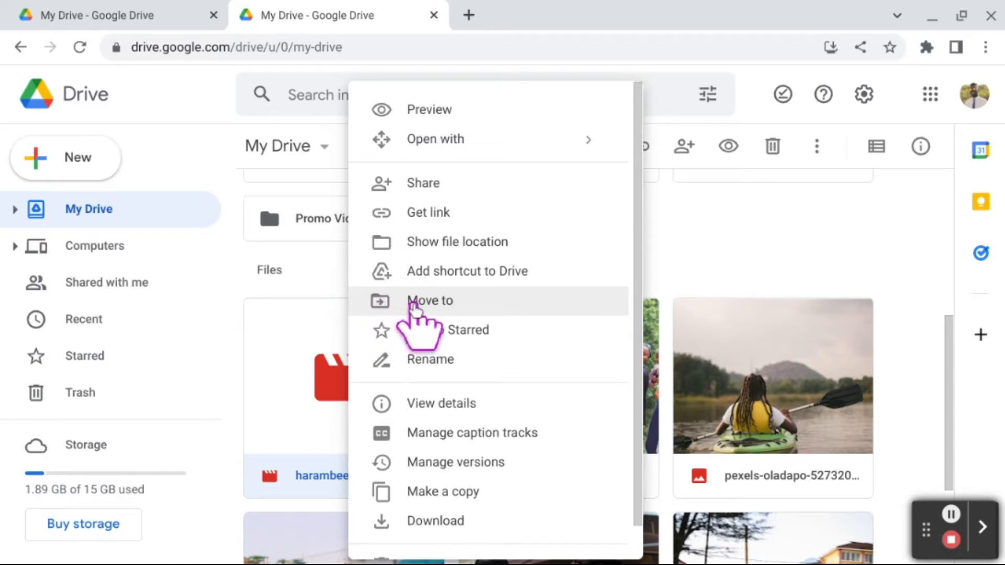
{"action": "scroll", "coordinate": [417, 311], "scroll_direction": "up", "scroll_amount": 1}
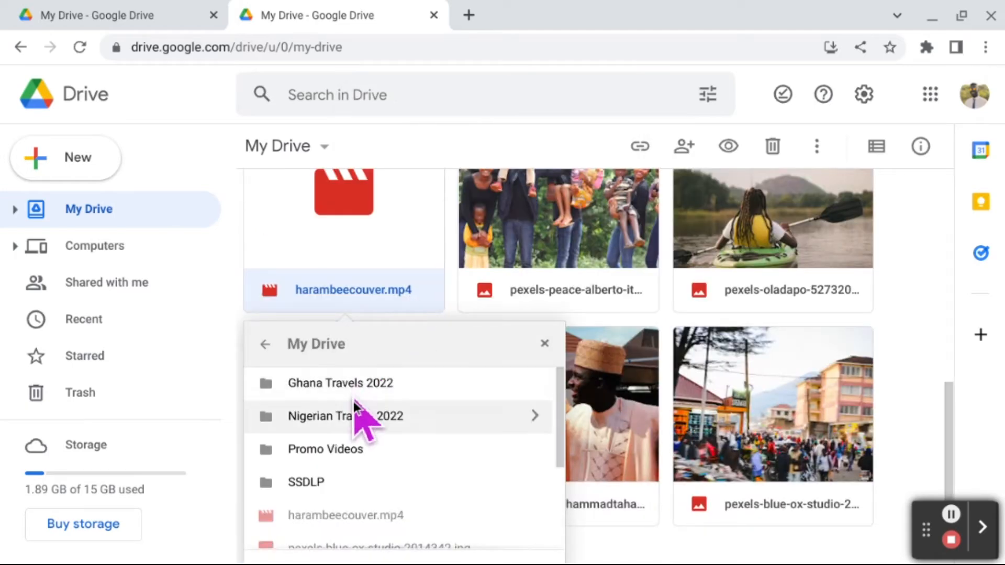
{"action": "left_click", "coordinate": [346, 449]}
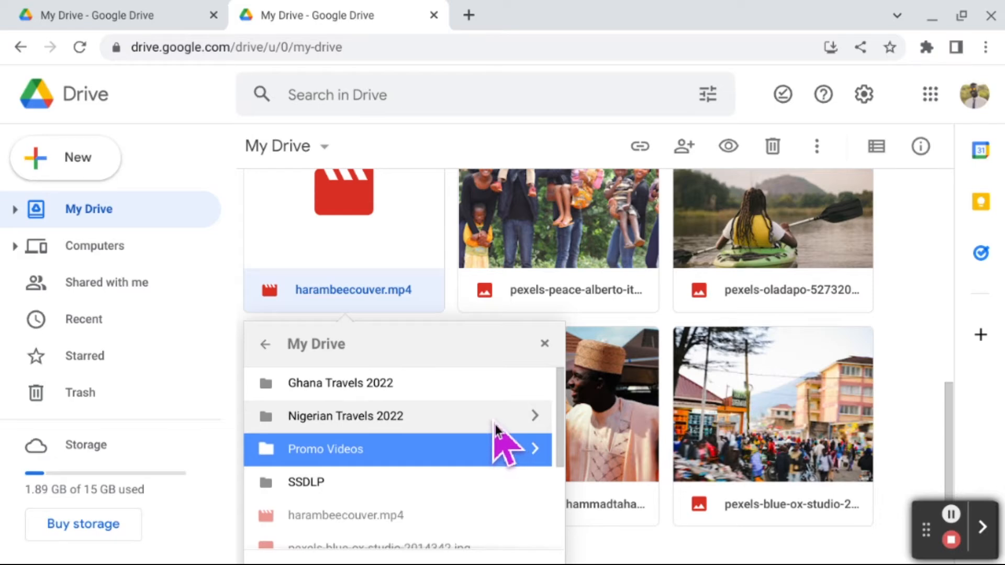
{"action": "scroll", "coordinate": [485, 432], "scroll_direction": "down", "scroll_amount": 1}
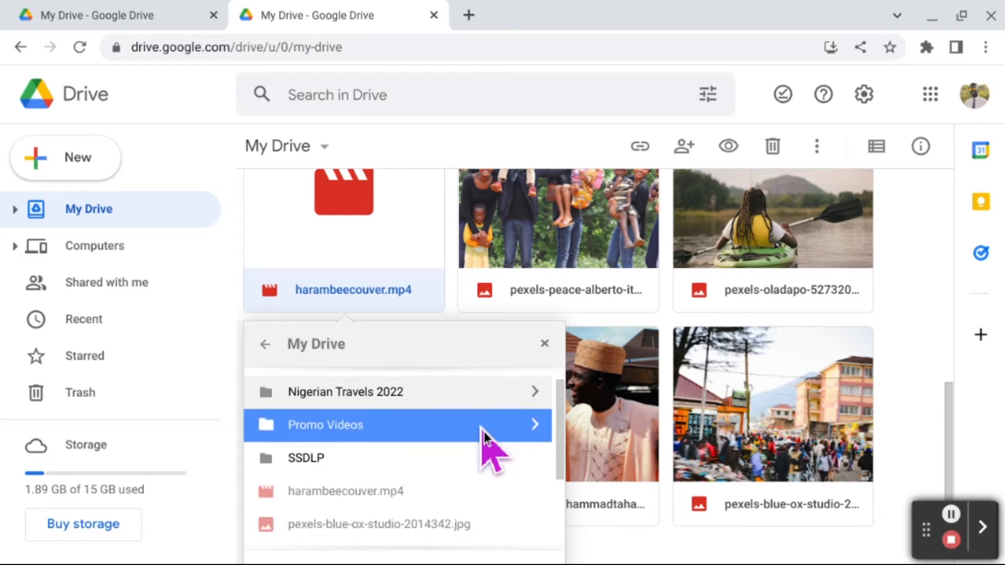
{"action": "scroll", "coordinate": [484, 432], "scroll_direction": "up", "scroll_amount": 1}
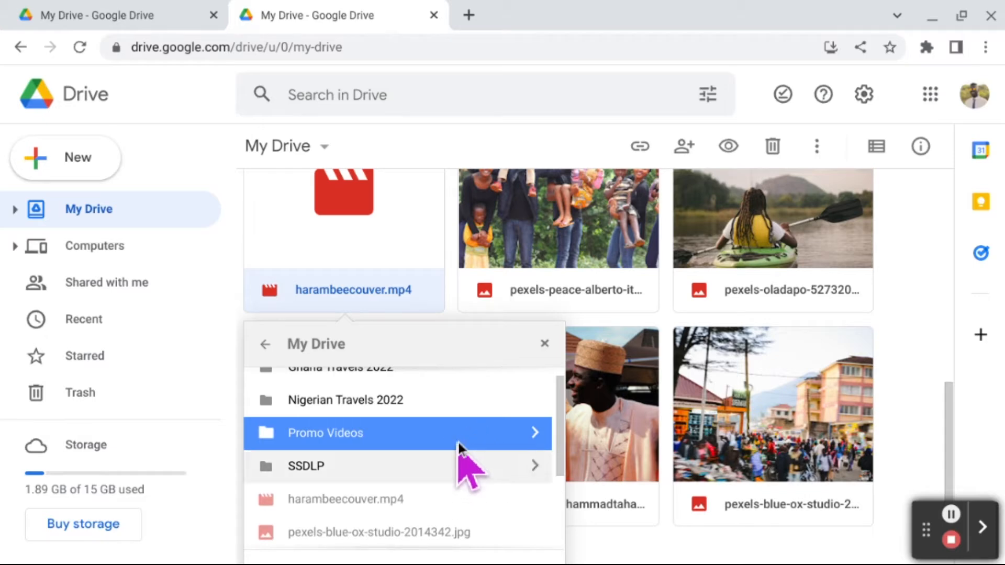
{"action": "scroll", "coordinate": [485, 432], "scroll_direction": "down", "scroll_amount": 1}
{"action": "scroll", "coordinate": [486, 432], "scroll_direction": "down", "scroll_amount": 3}
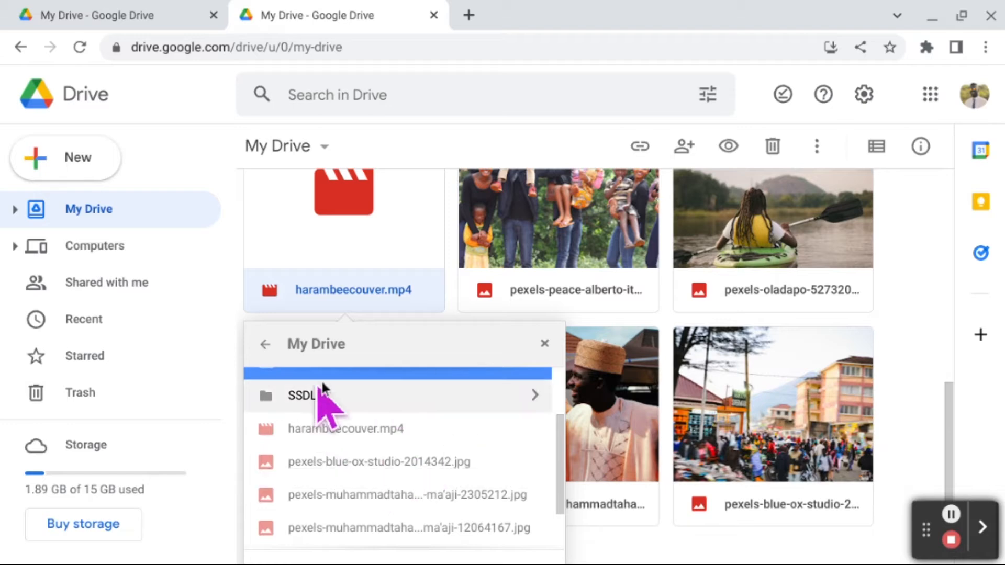
{"action": "scroll", "coordinate": [433, 439], "scroll_direction": "down", "scroll_amount": 3}
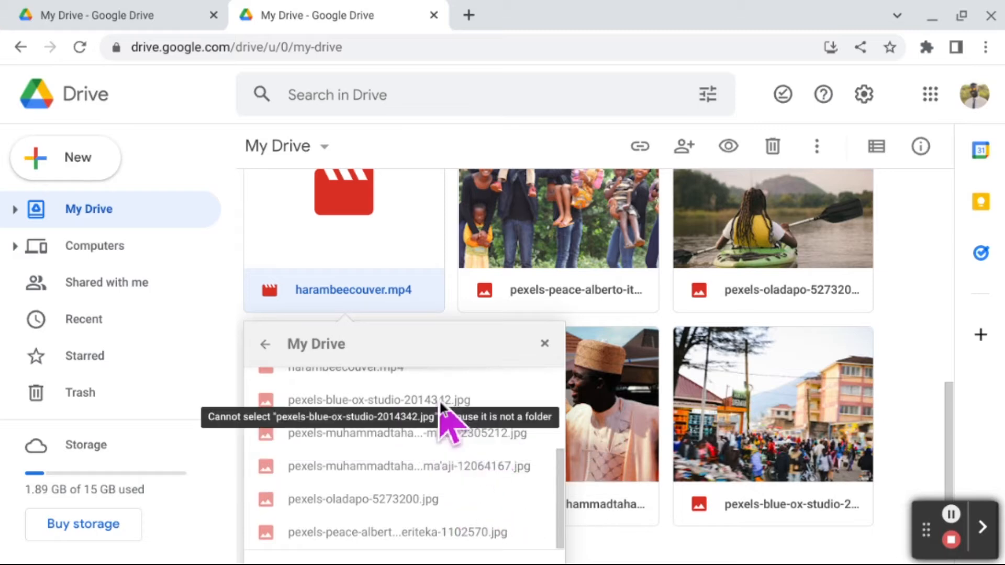
{"action": "scroll", "coordinate": [402, 447], "scroll_direction": "up", "scroll_amount": 3}
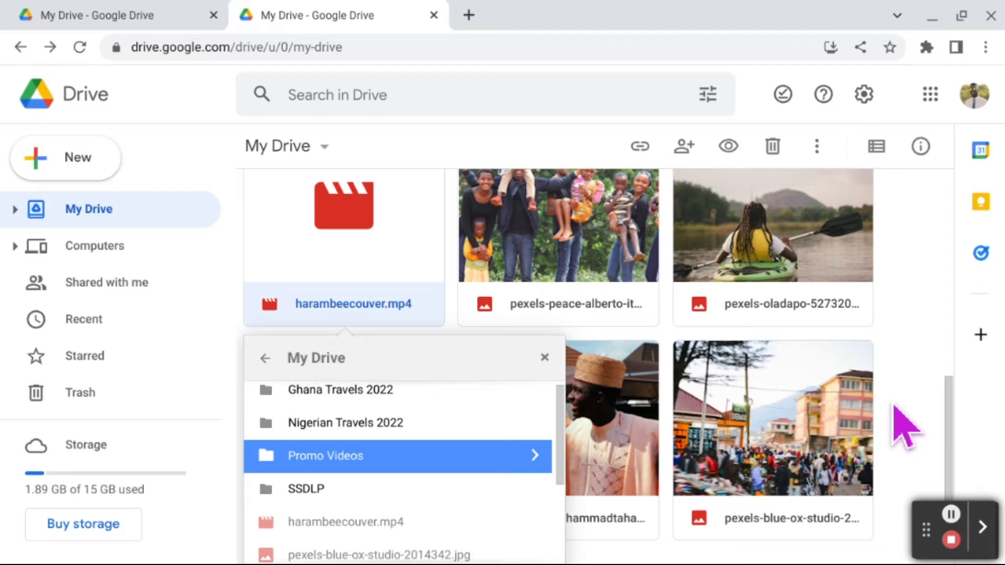
{"action": "scroll", "coordinate": [897, 414], "scroll_direction": "down", "scroll_amount": 2}
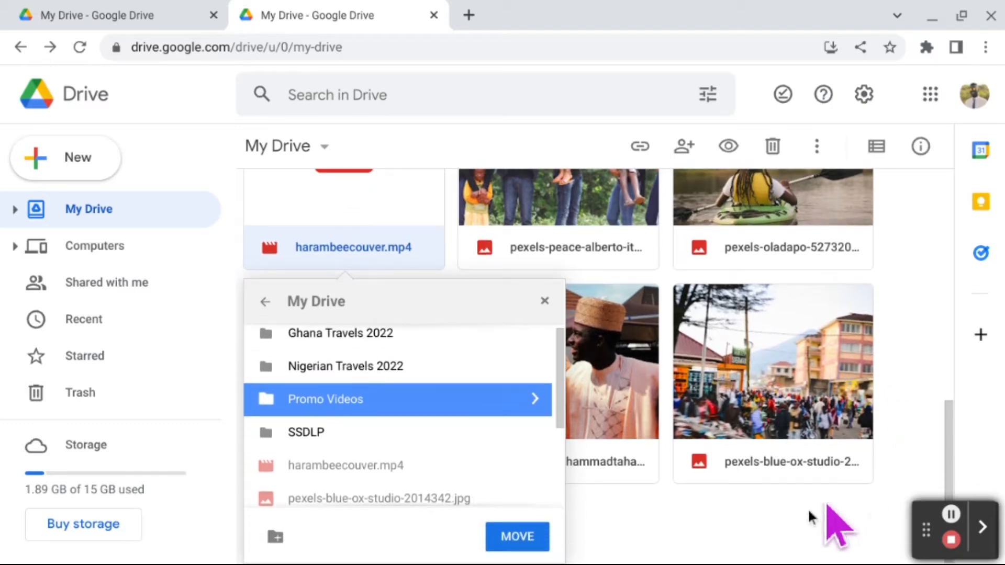
{"action": "left_click", "coordinate": [517, 539]}
Step: Check for harambeecouver.mp4 inside the Promo Videos folder and return to My Drive
{"action": "scroll", "coordinate": [399, 408], "scroll_direction": "up", "scroll_amount": 3}
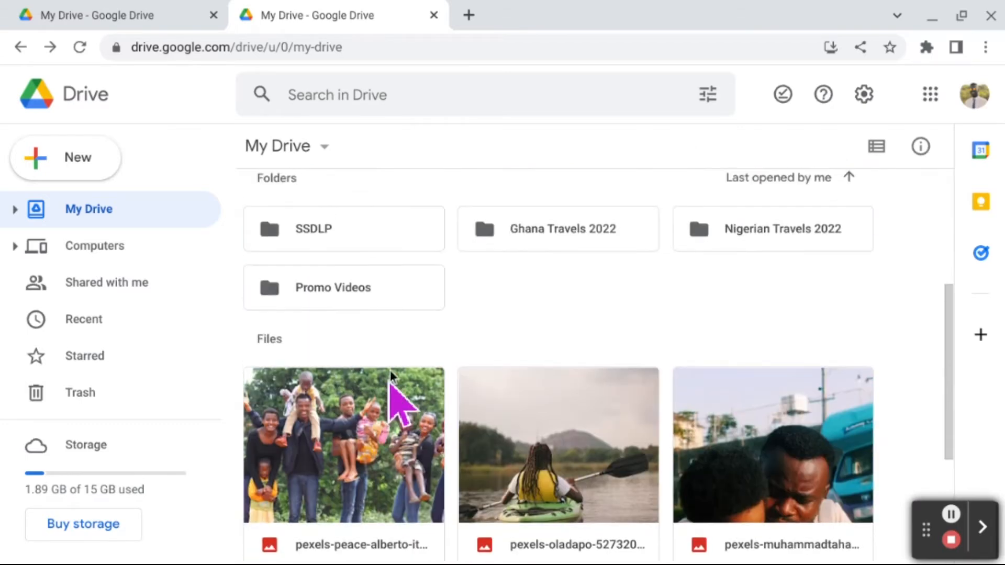
{"action": "left_click", "coordinate": [300, 291]}
{"action": "double_click", "coordinate": [299, 290]}
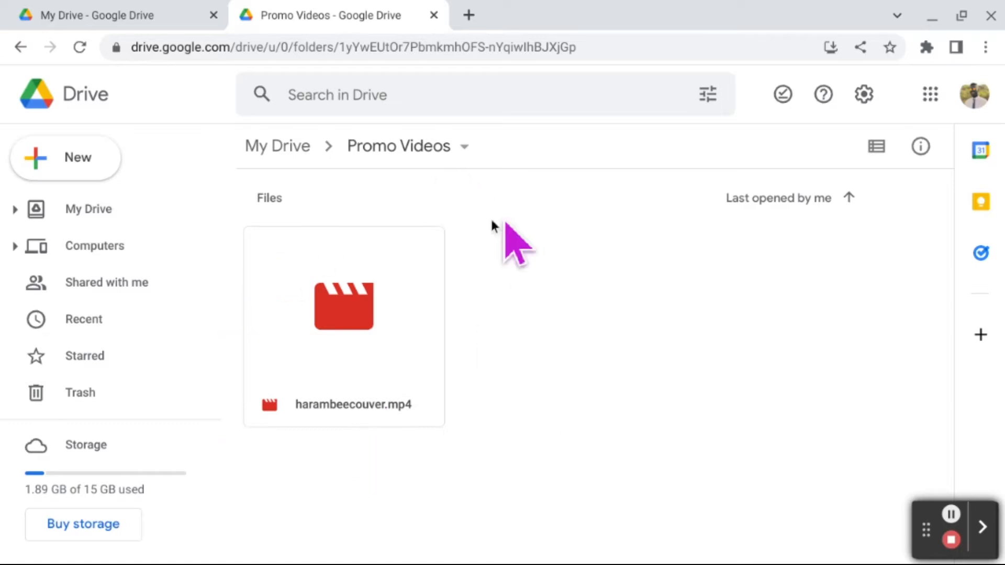
{"action": "left_click", "coordinate": [338, 327]}
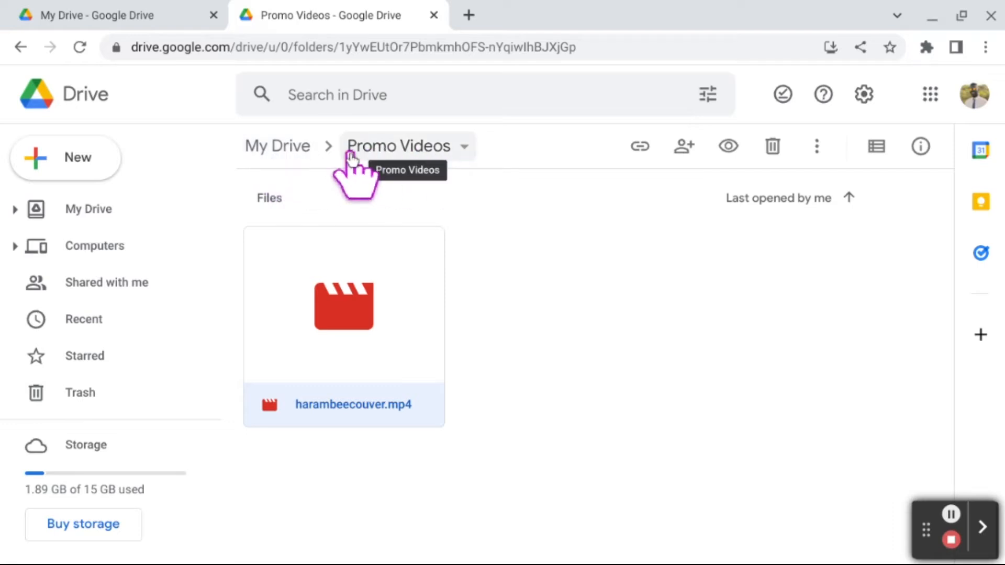
{"action": "left_click", "coordinate": [277, 149]}
{"action": "scroll", "coordinate": [668, 398], "scroll_direction": "down", "scroll_amount": 3}
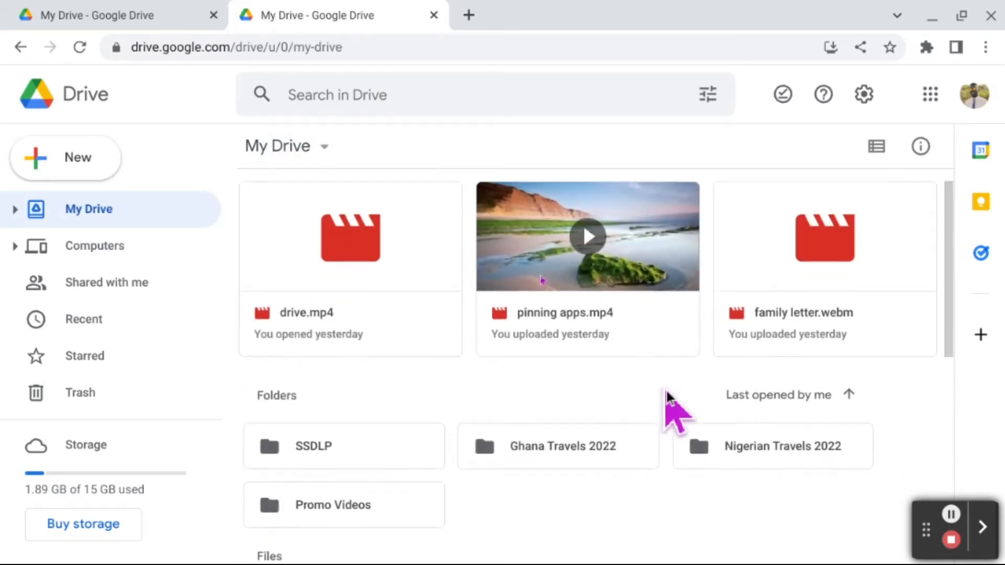
{"action": "scroll", "coordinate": [667, 393], "scroll_direction": "down", "scroll_amount": 4}
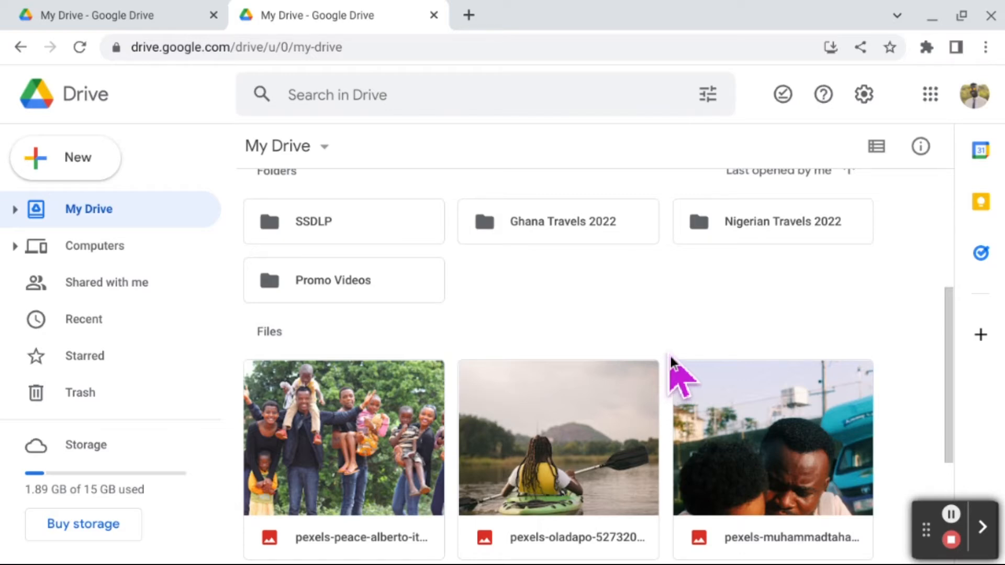
{"action": "scroll", "coordinate": [670, 318], "scroll_direction": "down", "scroll_amount": 1}
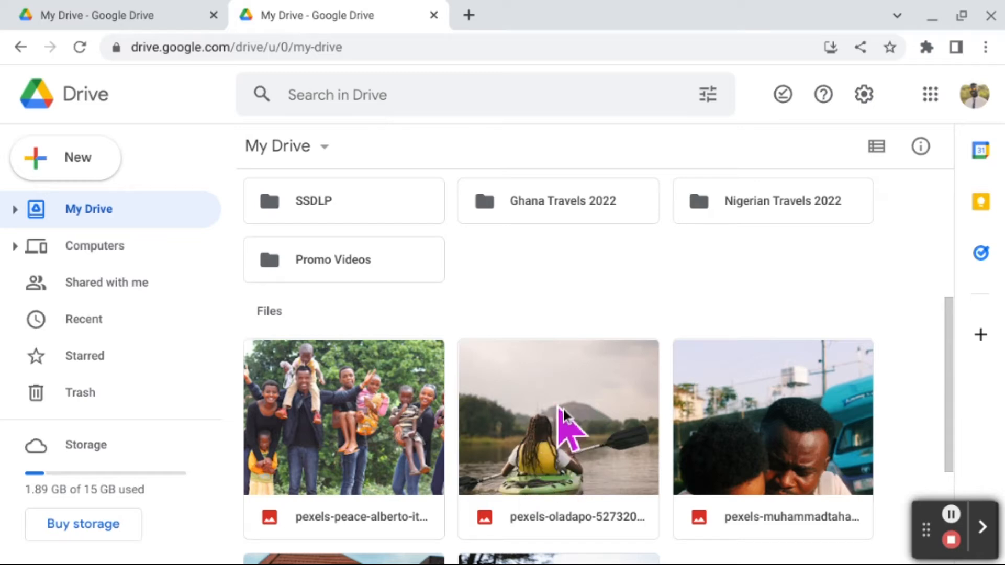
{"action": "left_click", "coordinate": [318, 329]}
{"action": "left_click_drag", "start_coordinate": [317, 328], "coordinate": [639, 474]}
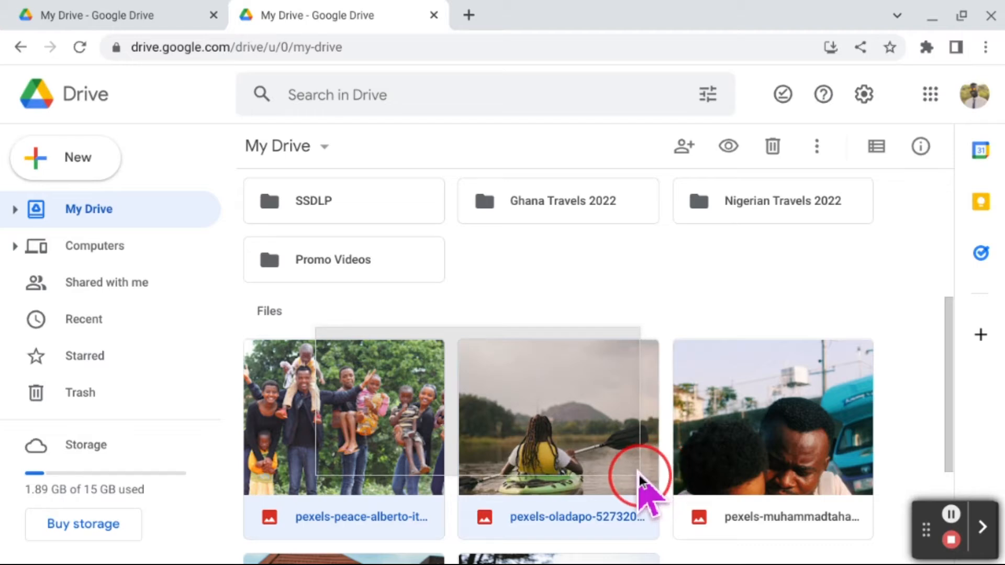
{"action": "left_click_drag", "start_coordinate": [639, 474], "coordinate": [641, 479]}
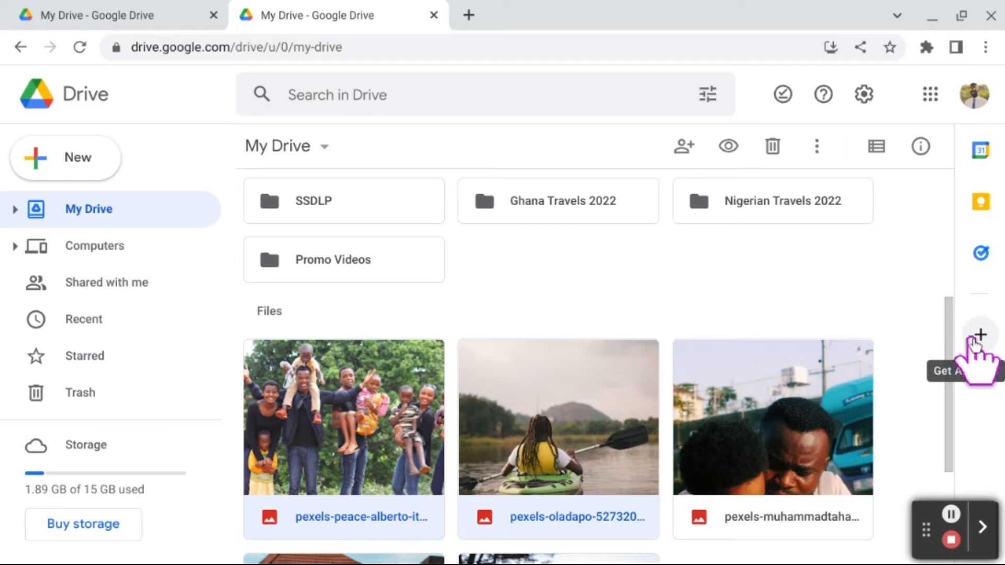
{"action": "left_click_drag", "start_coordinate": [950, 369], "coordinate": [947, 431]}
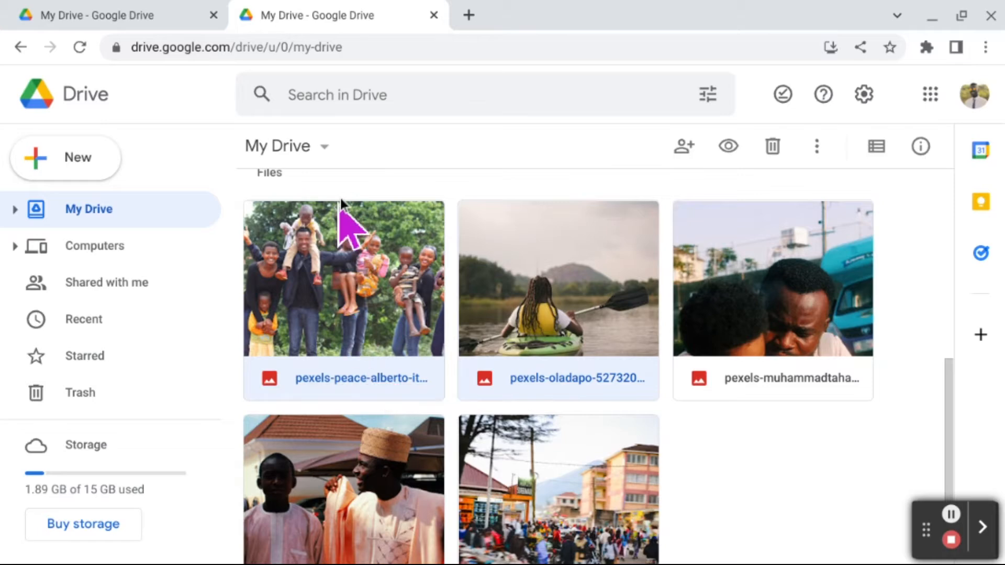
{"action": "left_click", "coordinate": [366, 194]}
{"action": "scroll", "coordinate": [365, 195], "scroll_direction": "up", "scroll_amount": 5}
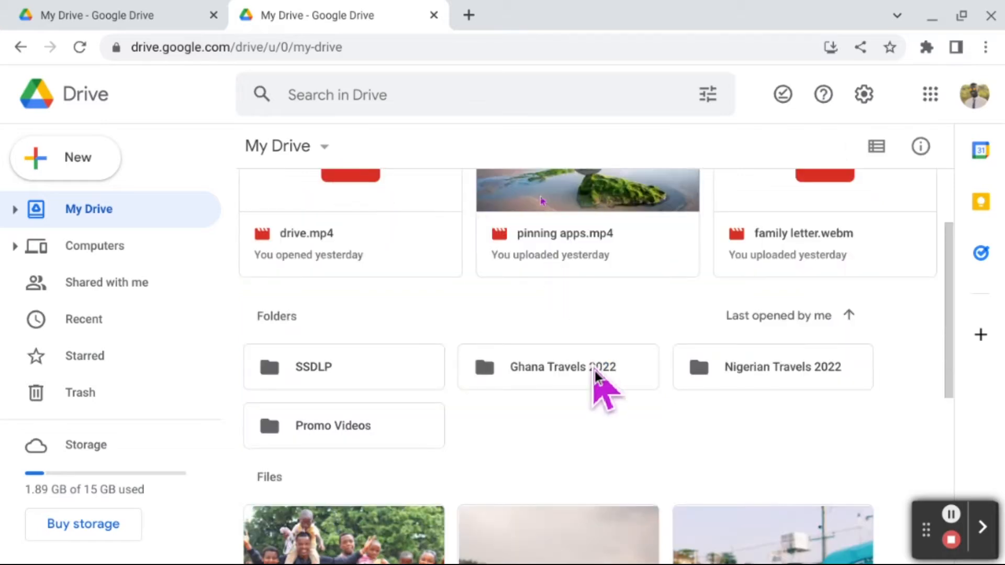
{"action": "scroll", "coordinate": [601, 386], "scroll_direction": "down", "scroll_amount": 5}
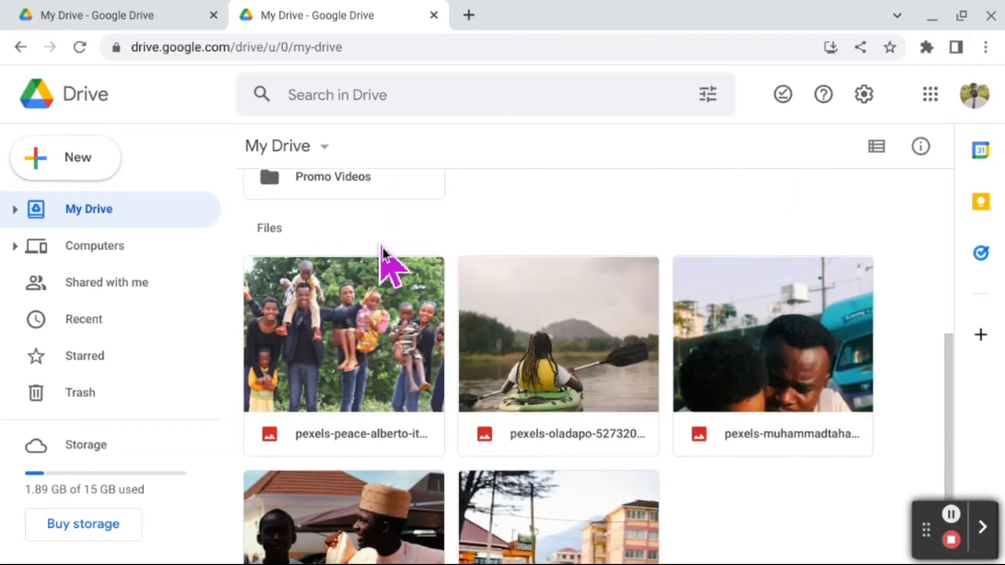
Step: Move the family group and kayak photos from My Drive into the Ghana Travels 2022 folder and dismiss the notification
{"action": "left_click", "coordinate": [338, 250]}
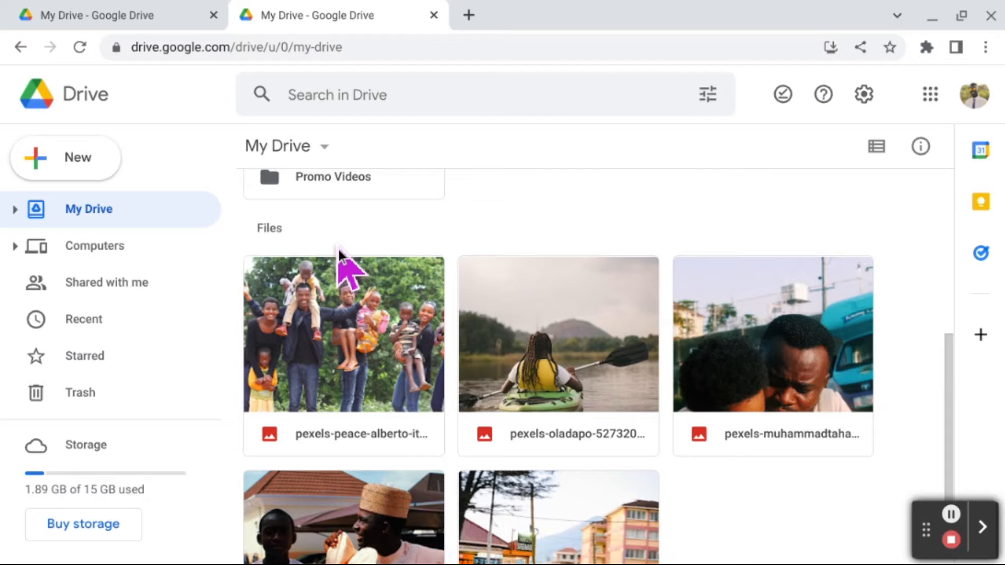
{"action": "left_click", "coordinate": [338, 250]}
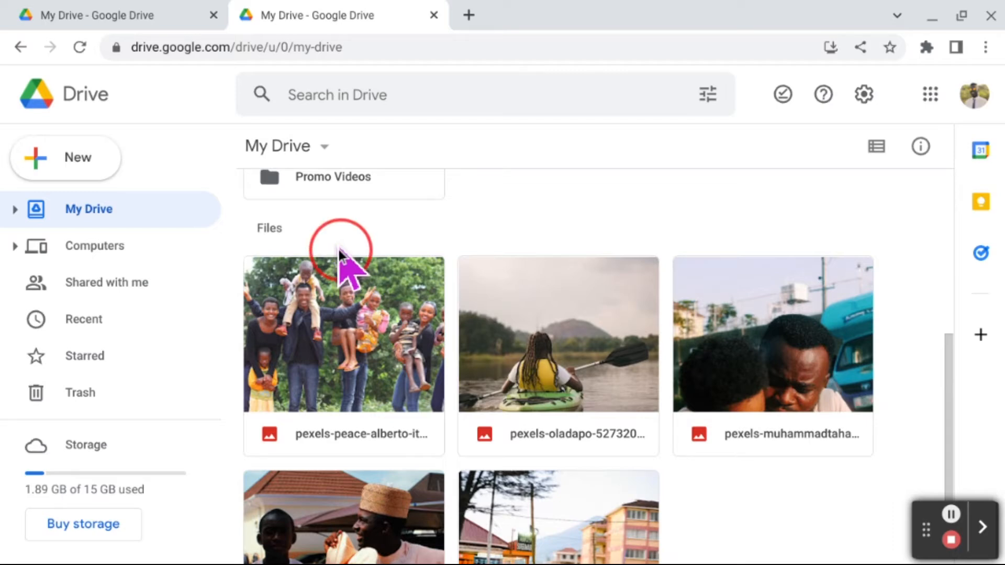
{"action": "left_click", "coordinate": [338, 349]}
{"action": "left_click_drag", "start_coordinate": [338, 348], "coordinate": [611, 341]}
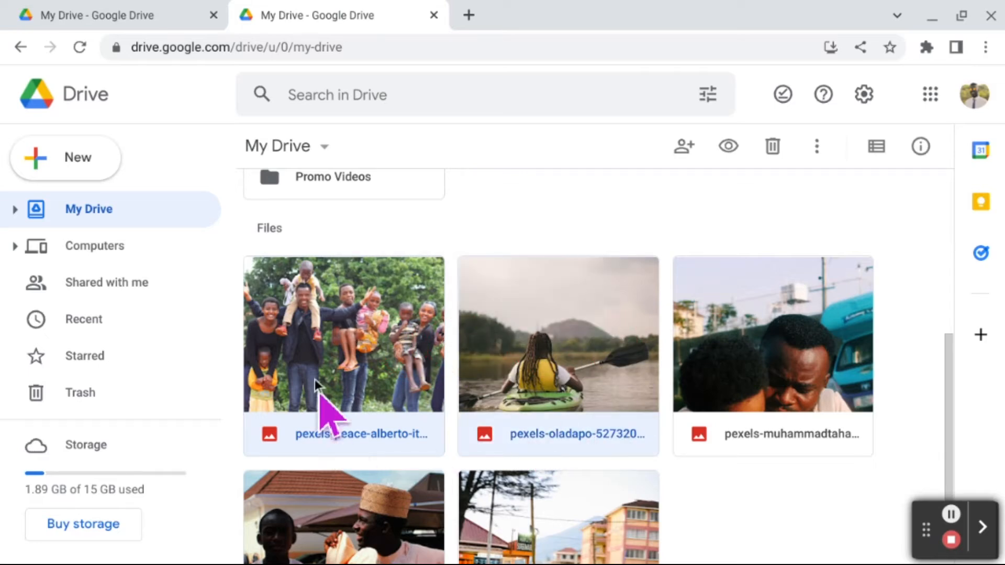
{"action": "scroll", "coordinate": [566, 359], "scroll_direction": "up", "scroll_amount": 1}
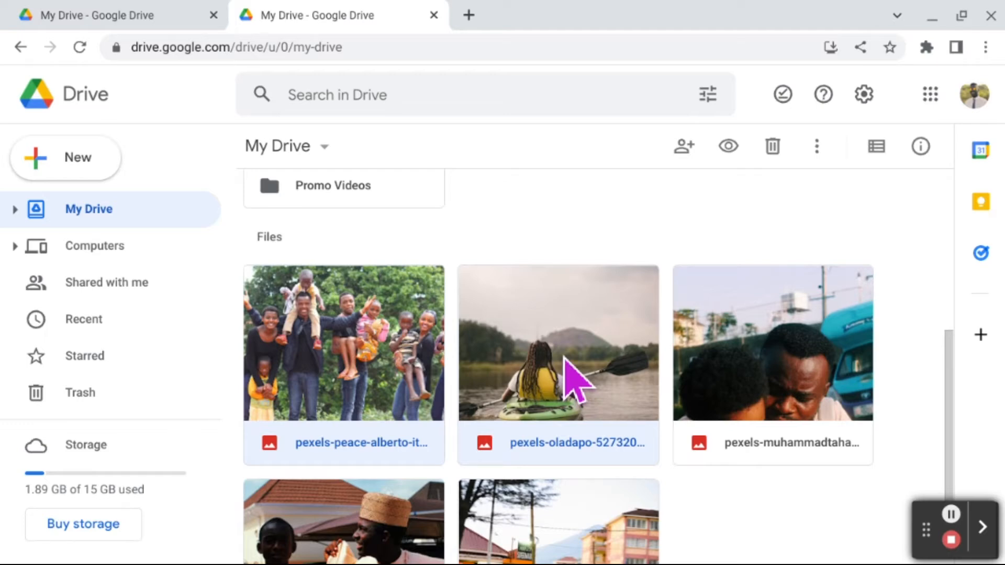
{"action": "scroll", "coordinate": [565, 360], "scroll_direction": "up", "scroll_amount": 2}
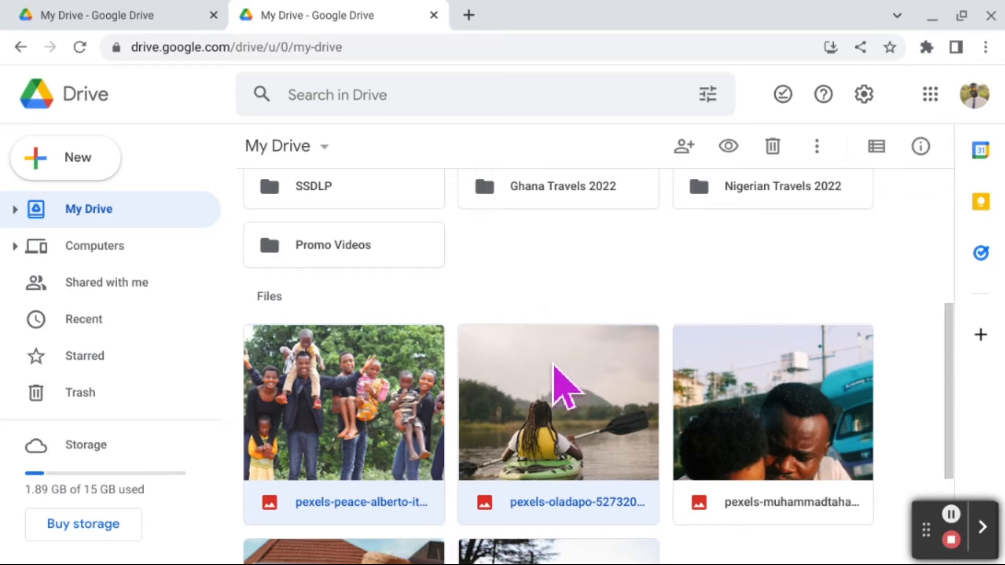
{"action": "left_click_drag", "start_coordinate": [555, 370], "coordinate": [493, 289]}
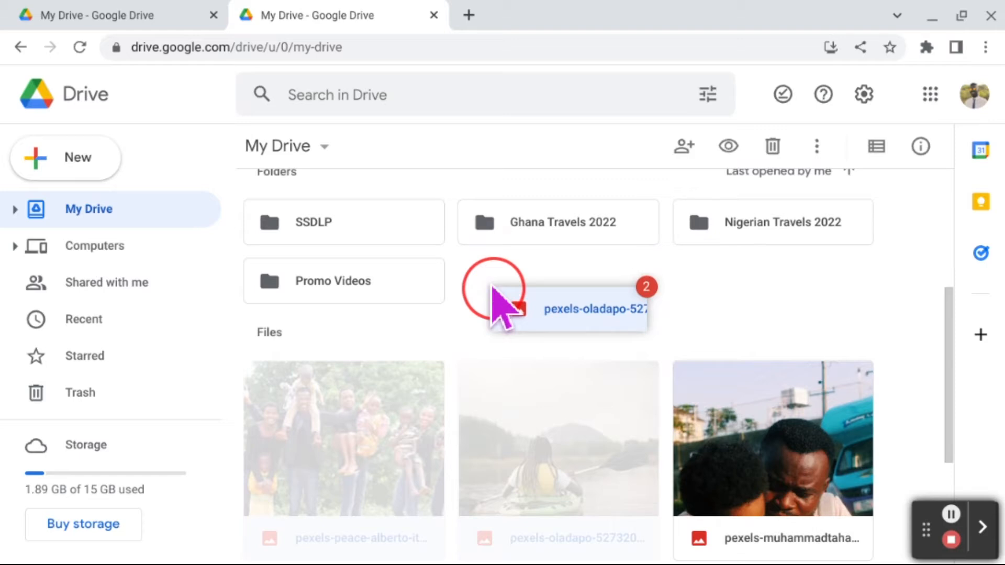
{"action": "left_click_drag", "start_coordinate": [492, 287], "coordinate": [474, 270]}
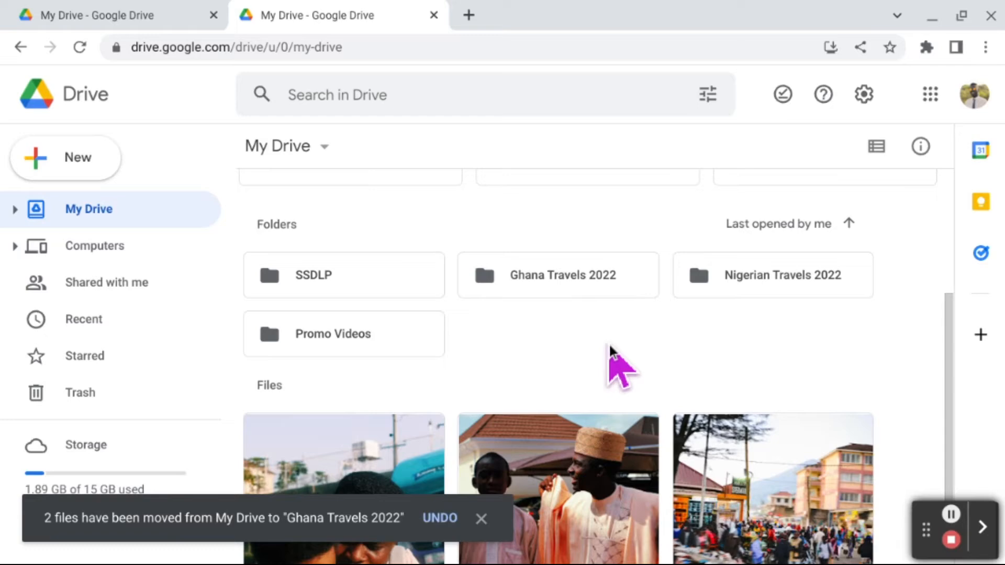
{"action": "left_click", "coordinate": [480, 520]}
Step: Move the street market photo from My Drive into the Ghana Travels 2022 folder and dismiss the notification
{"action": "scroll", "coordinate": [859, 393], "scroll_direction": "down", "scroll_amount": 1}
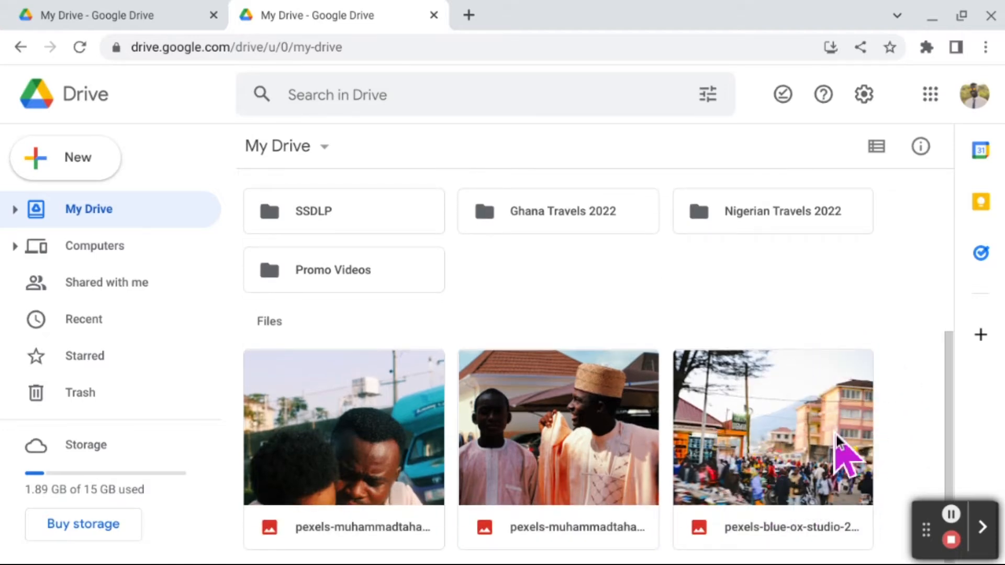
{"action": "left_click", "coordinate": [771, 413]}
{"action": "left_click_drag", "start_coordinate": [770, 413], "coordinate": [481, 288]}
{"action": "scroll", "coordinate": [806, 490], "scroll_direction": "down", "scroll_amount": 1}
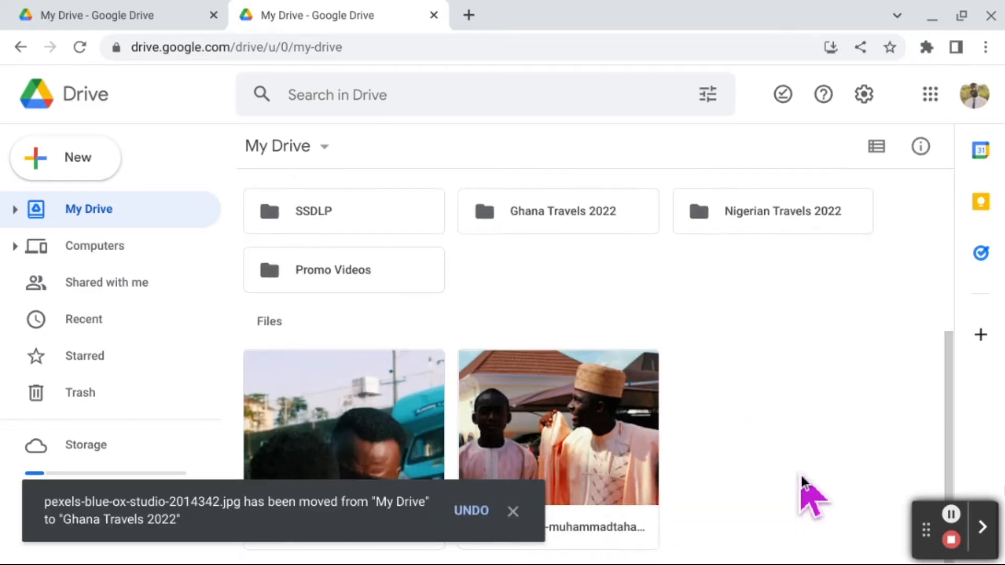
{"action": "left_click", "coordinate": [514, 511]}
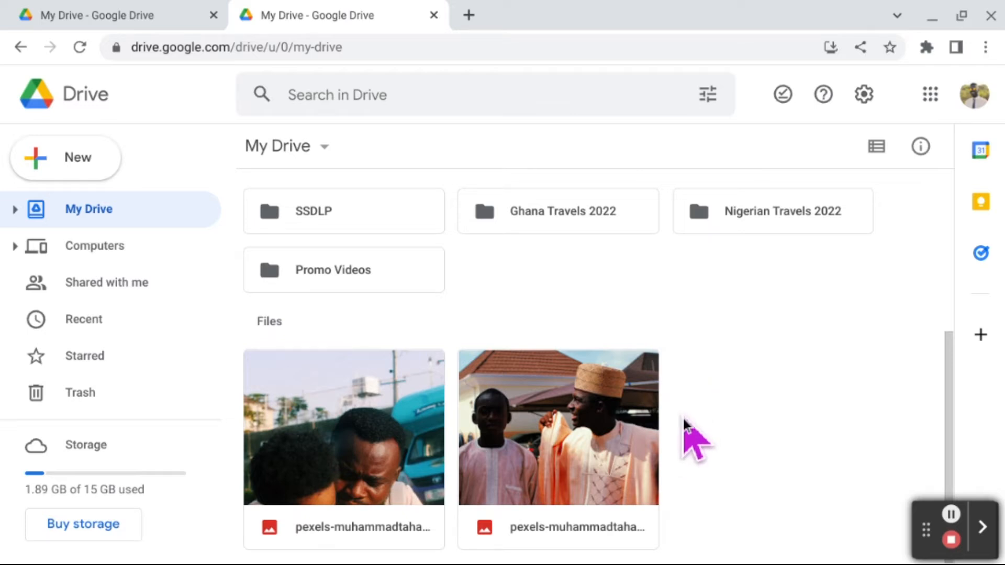
Step: Move the two remaining photos into the Nigerian Travels 2022 folder, check the folder's contents and return to My Drive
{"action": "left_click_drag", "start_coordinate": [684, 419], "coordinate": [316, 469]}
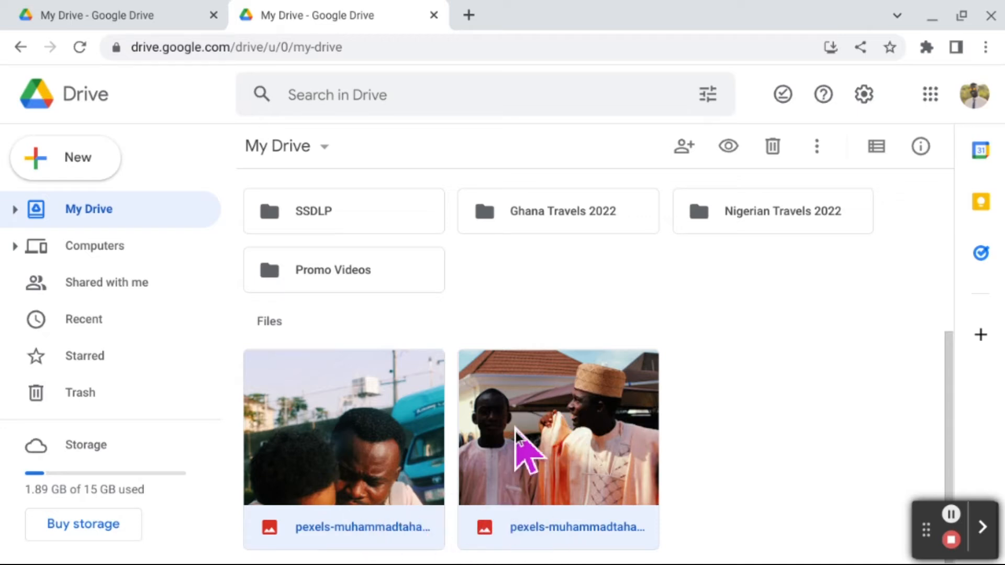
{"action": "left_click_drag", "start_coordinate": [518, 434], "coordinate": [701, 386]}
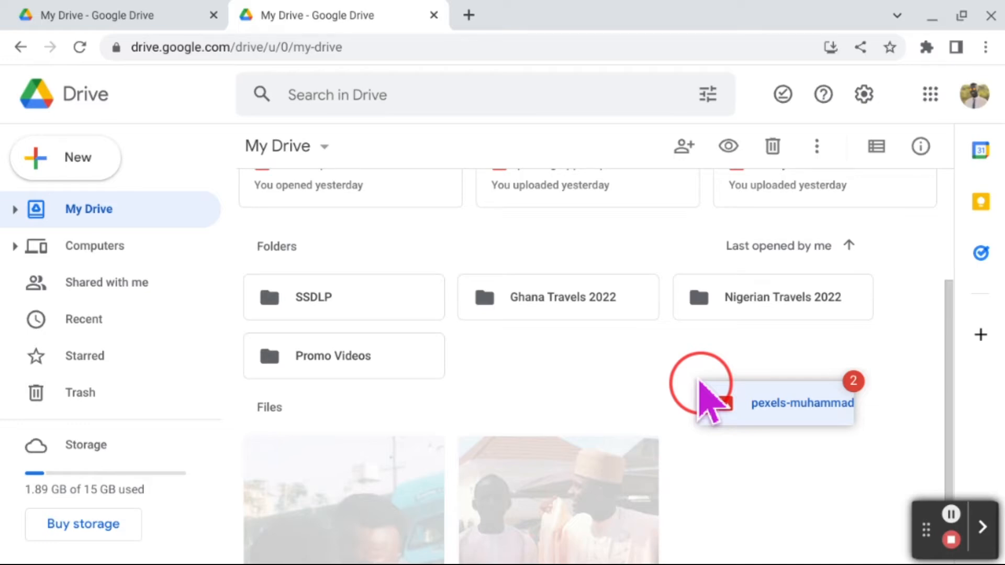
{"action": "left_click_drag", "start_coordinate": [699, 381], "coordinate": [703, 287]}
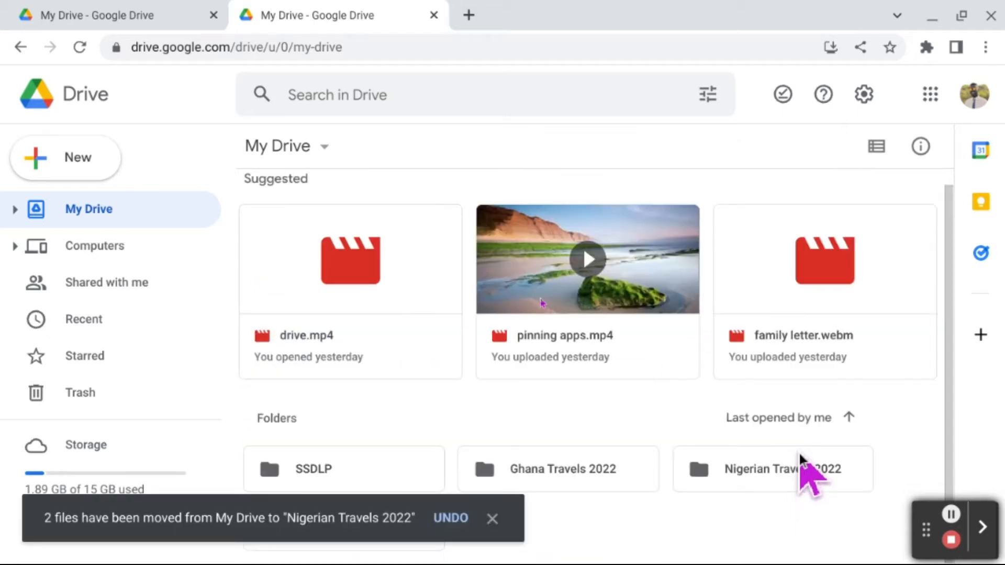
{"action": "double_click", "coordinate": [780, 474]}
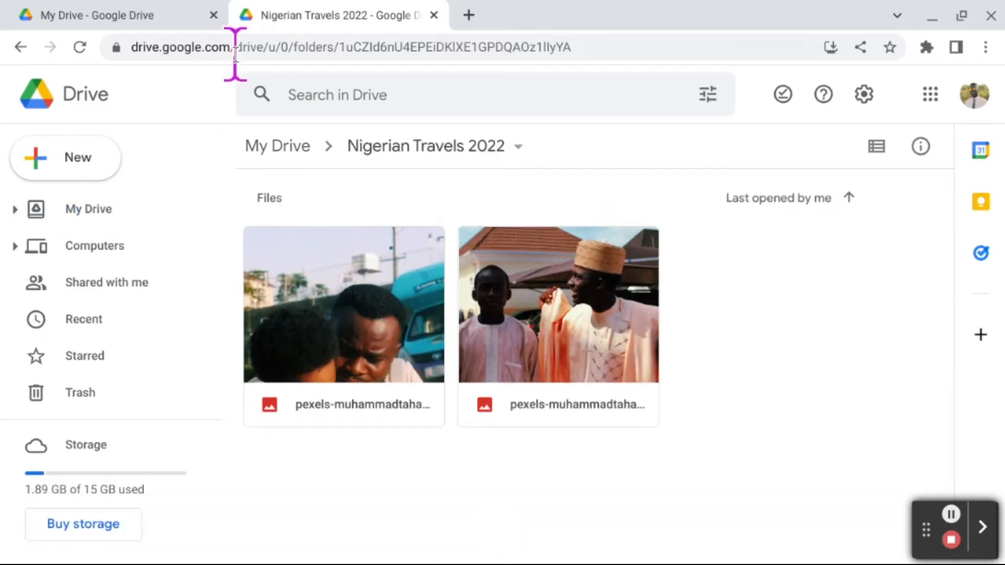
{"action": "left_click", "coordinate": [281, 146]}
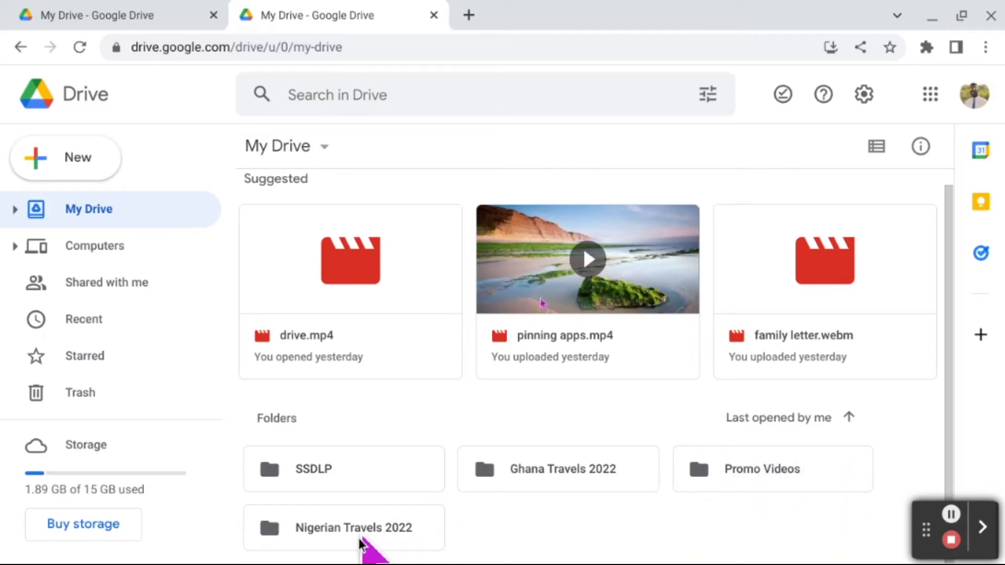
Step: In the Nigerian Travels 2022 folder, rename the photo of the man in the orange cap to nigerian cousins benin city 2022.jpg and dismiss the notification
{"action": "double_click", "coordinate": [341, 531]}
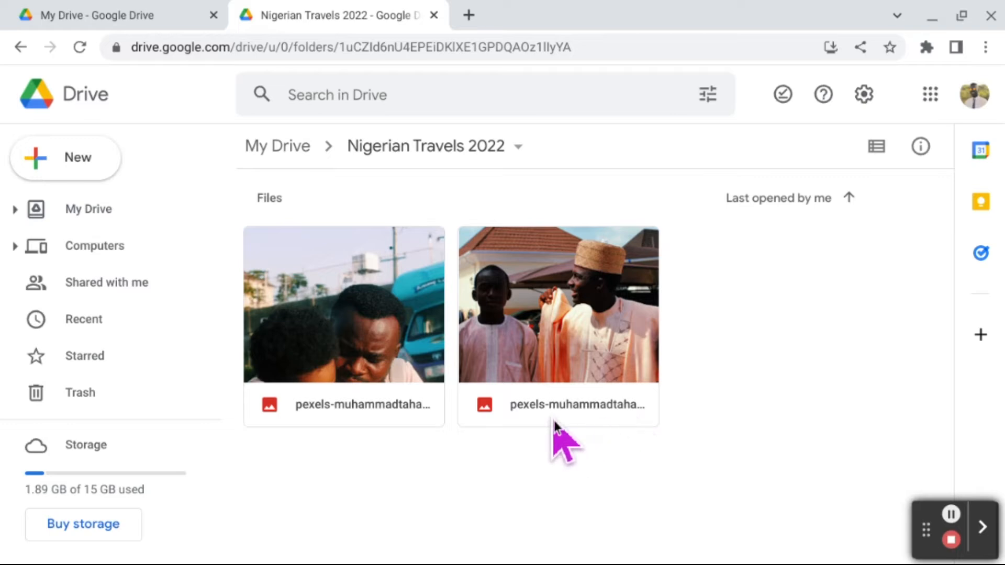
{"action": "right_click", "coordinate": [556, 372]}
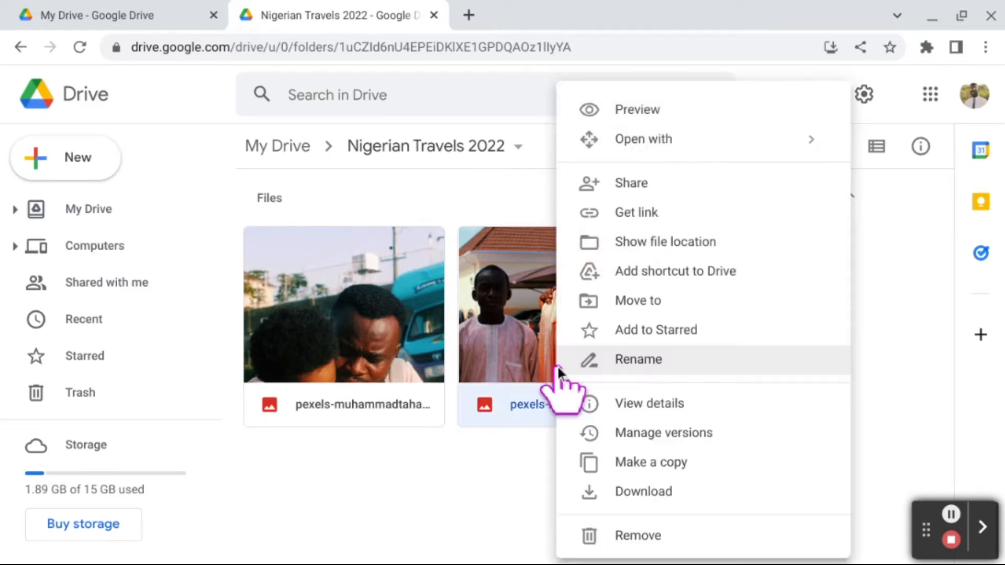
{"action": "left_click", "coordinate": [644, 362]}
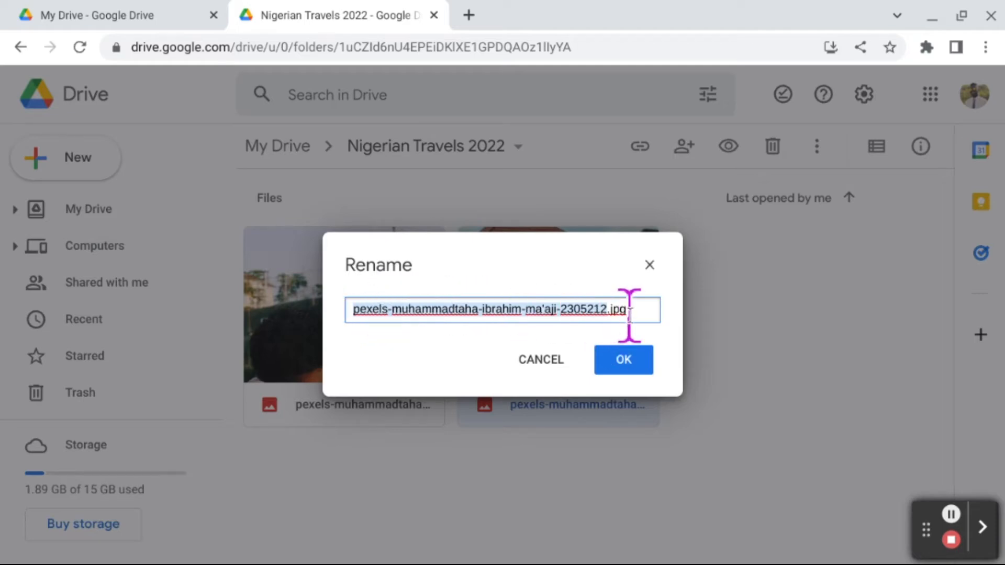
{"action": "left_click_drag", "start_coordinate": [631, 309], "coordinate": [606, 308]}
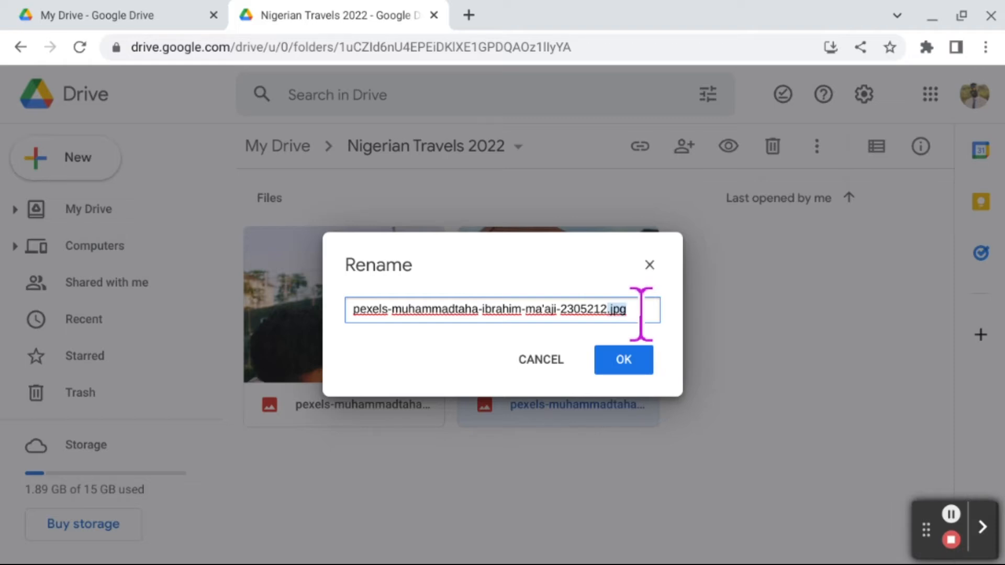
{"action": "left_click_drag", "start_coordinate": [642, 314], "coordinate": [360, 312]}
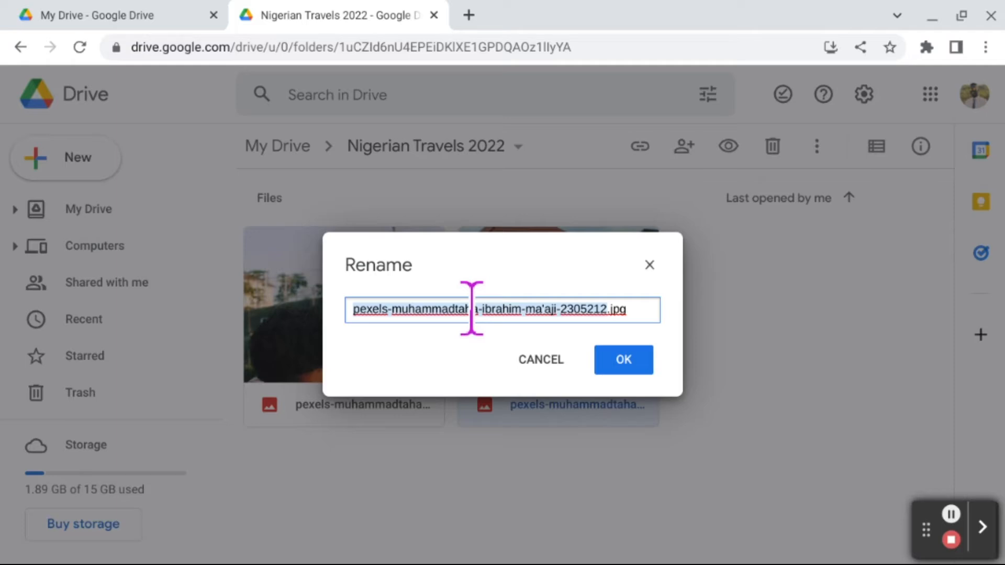
{"action": "type", "text": "nigerian cousins benin city 2022"}
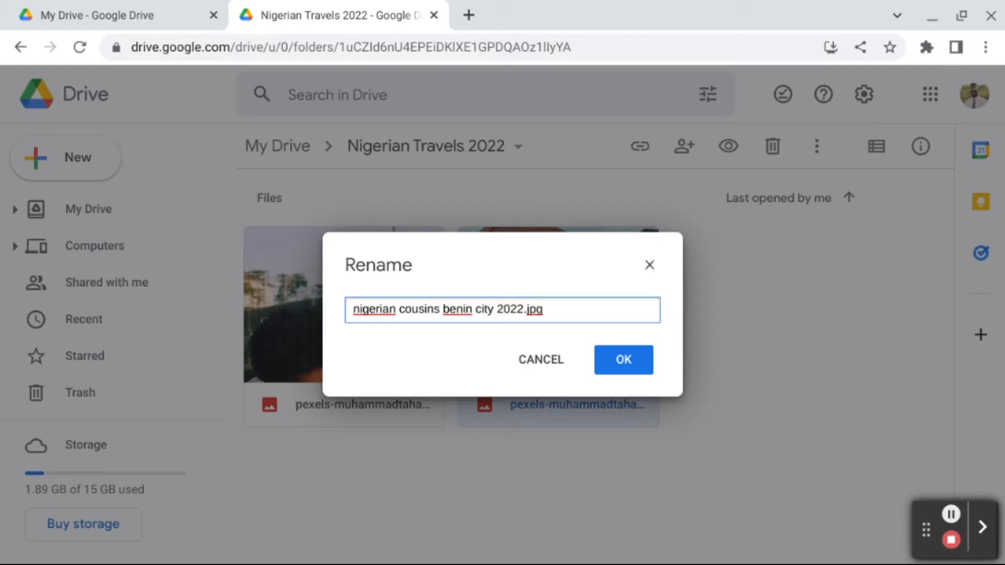
{"action": "left_click", "coordinate": [626, 361]}
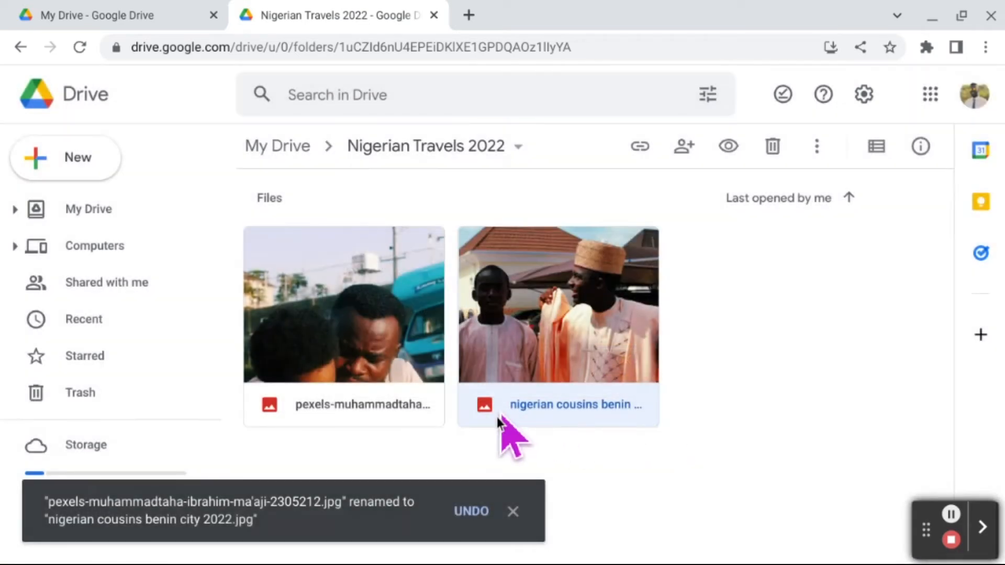
{"action": "left_click", "coordinate": [513, 512]}
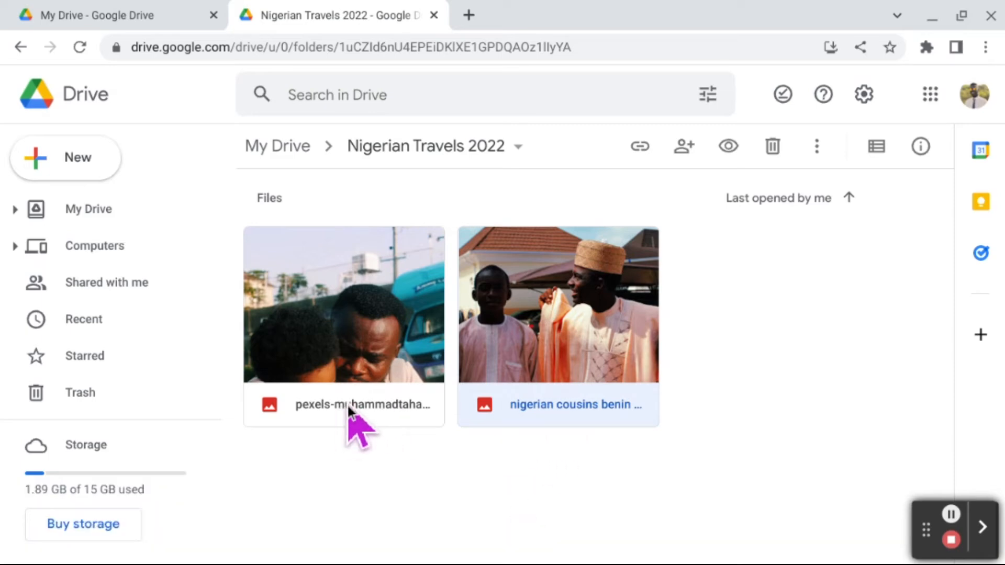
Step: Rename the photo of the man in front of the blue vehicle to the uncle's name followed by "benin city 2022.jpg"
{"action": "left_click", "coordinate": [331, 351]}
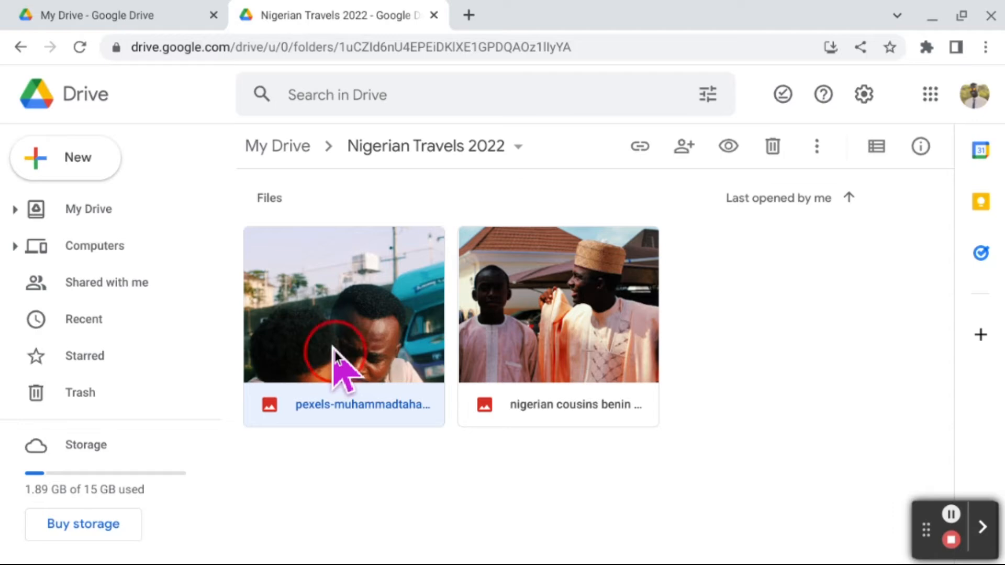
{"action": "right_click", "coordinate": [335, 351]}
{"action": "left_click", "coordinate": [409, 366]}
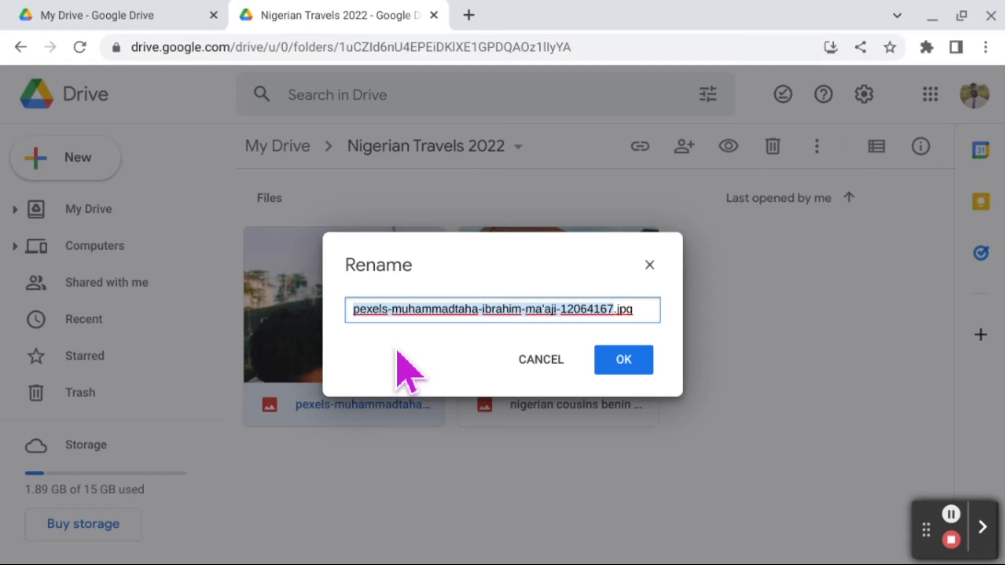
{"action": "type", "text": "uncle "}
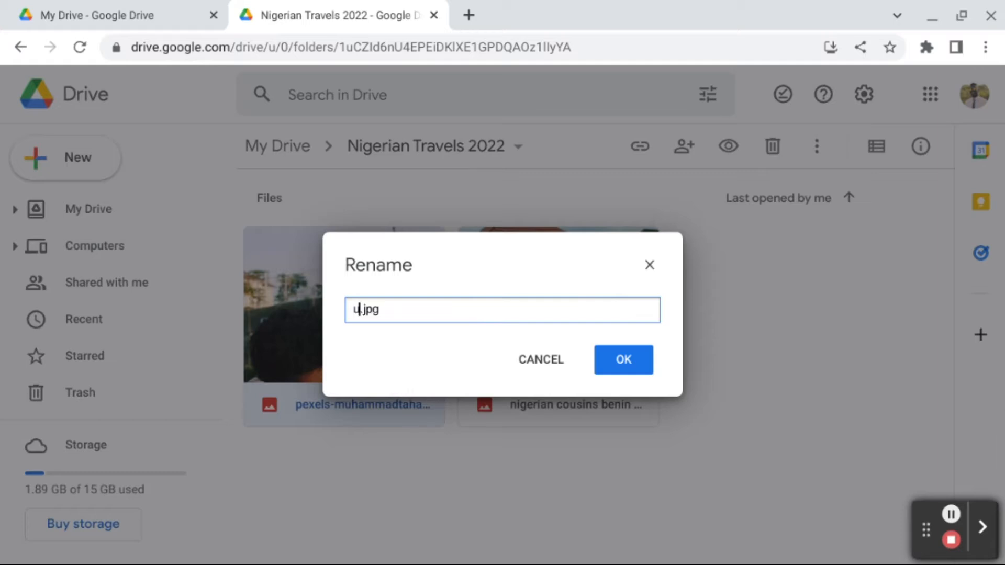
{"action": "type", "text": "muka be"}
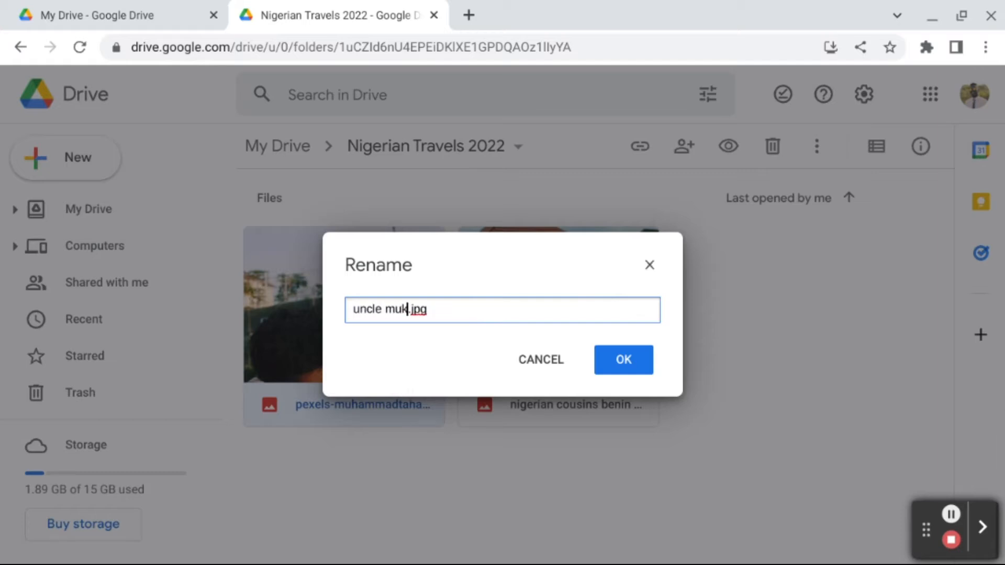
{"action": "type", "text": "nin city"}
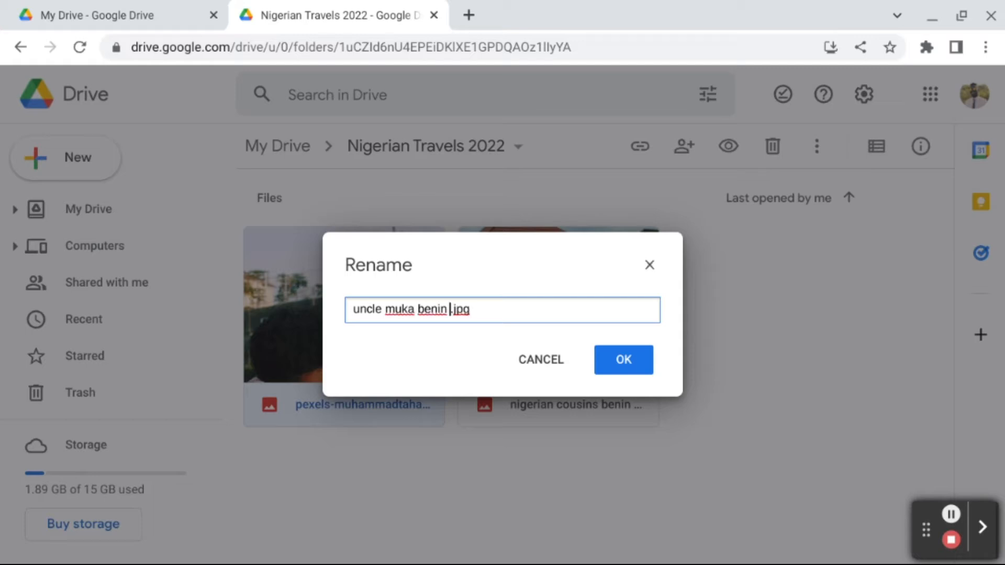
{"action": "type", "text": " 2022"}
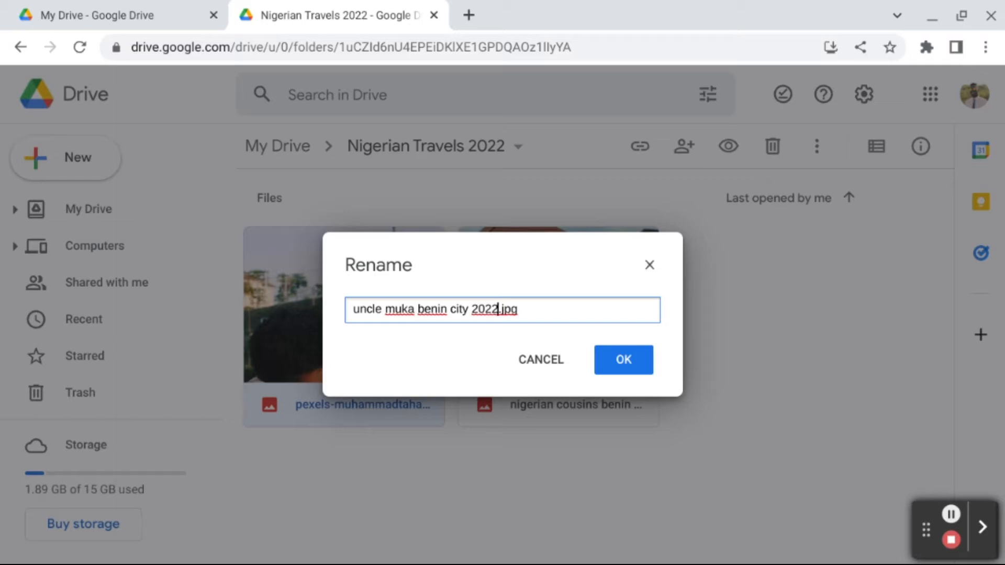
{"action": "left_click", "coordinate": [622, 361]}
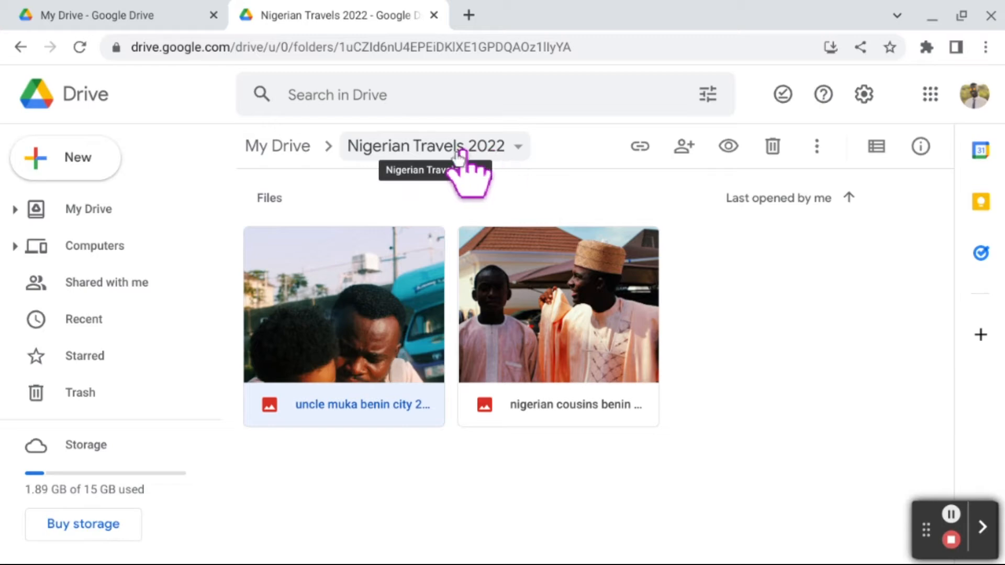
Step: Return to My Drive and create a new blank Google Docs document there
{"action": "left_click", "coordinate": [276, 152]}
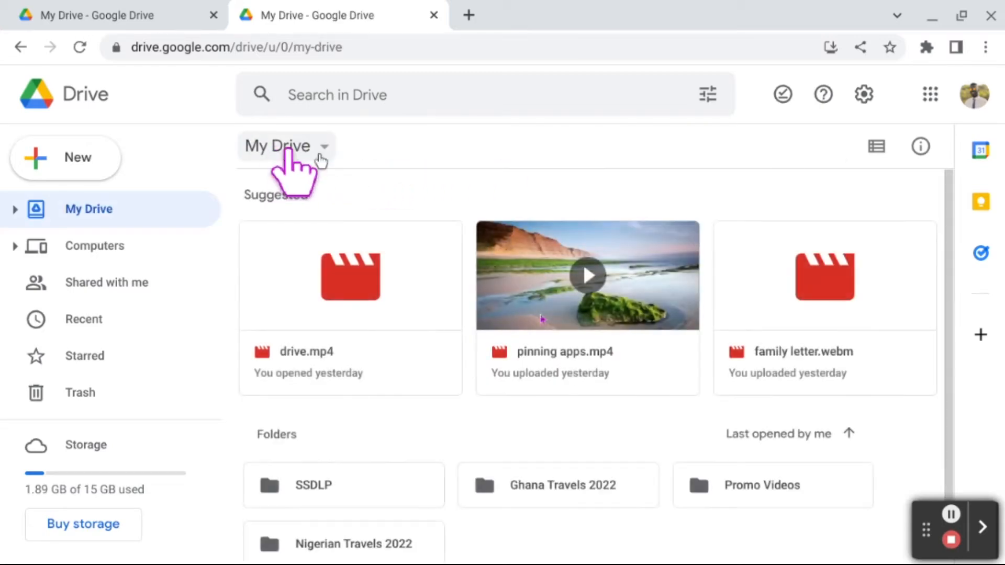
{"action": "scroll", "coordinate": [559, 423], "scroll_direction": "down", "scroll_amount": 1}
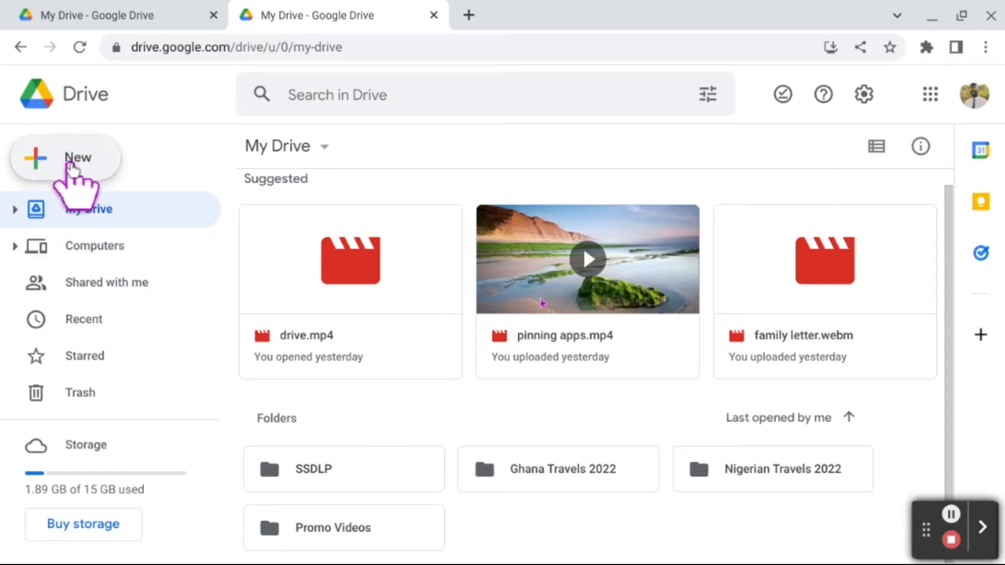
{"action": "left_click", "coordinate": [44, 156]}
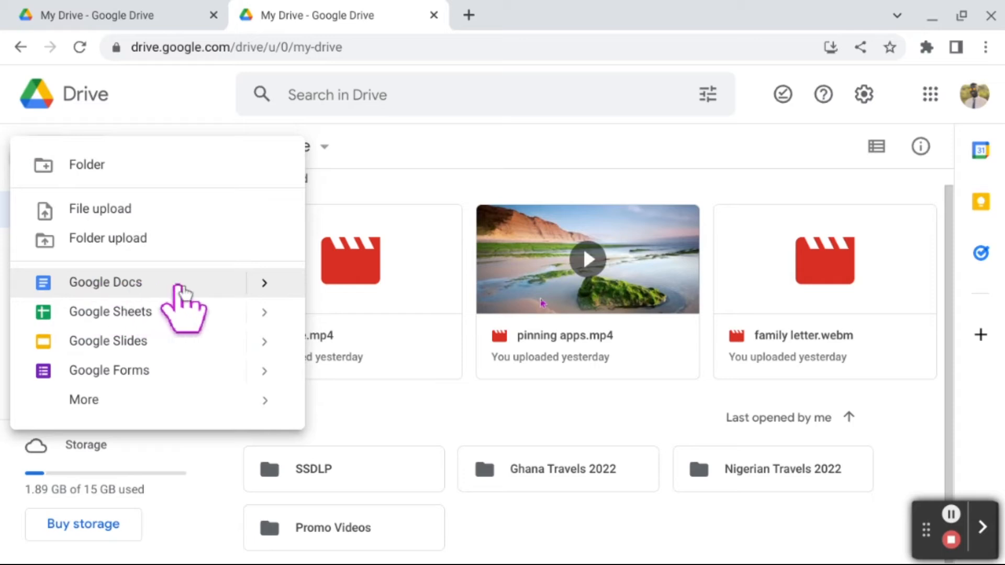
{"action": "mouse_move", "coordinate": [265, 285]}
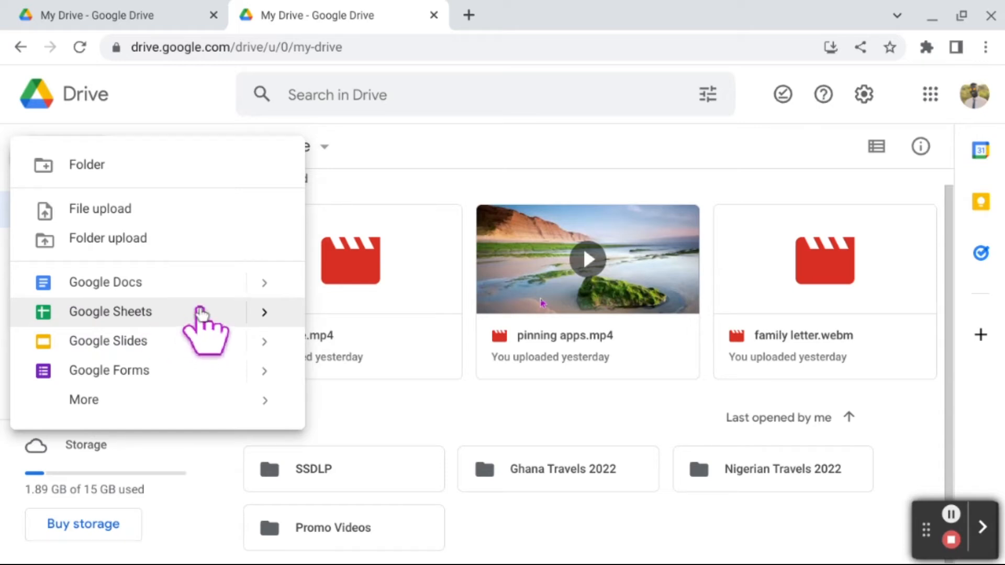
{"action": "left_click", "coordinate": [264, 313]}
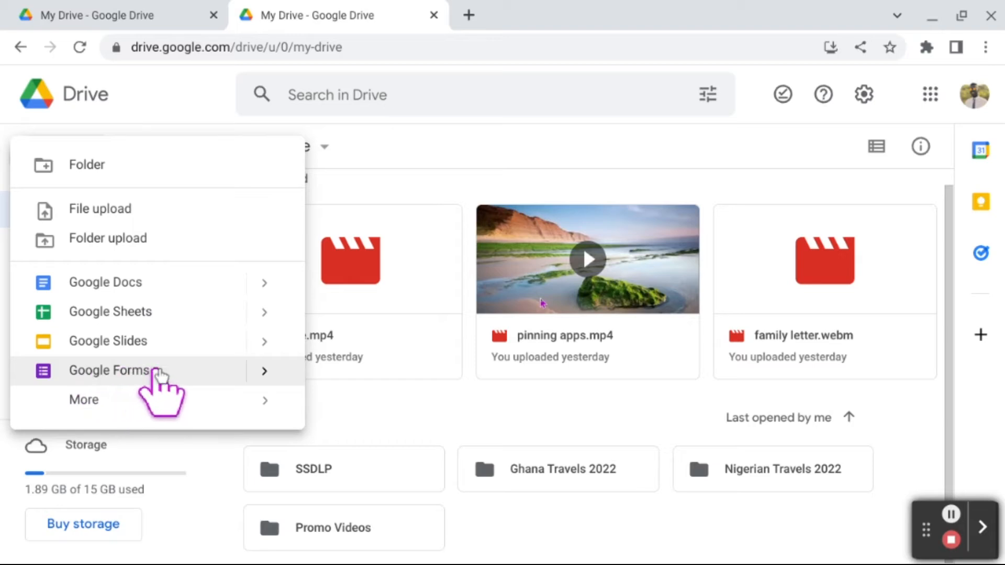
{"action": "left_click", "coordinate": [262, 371]}
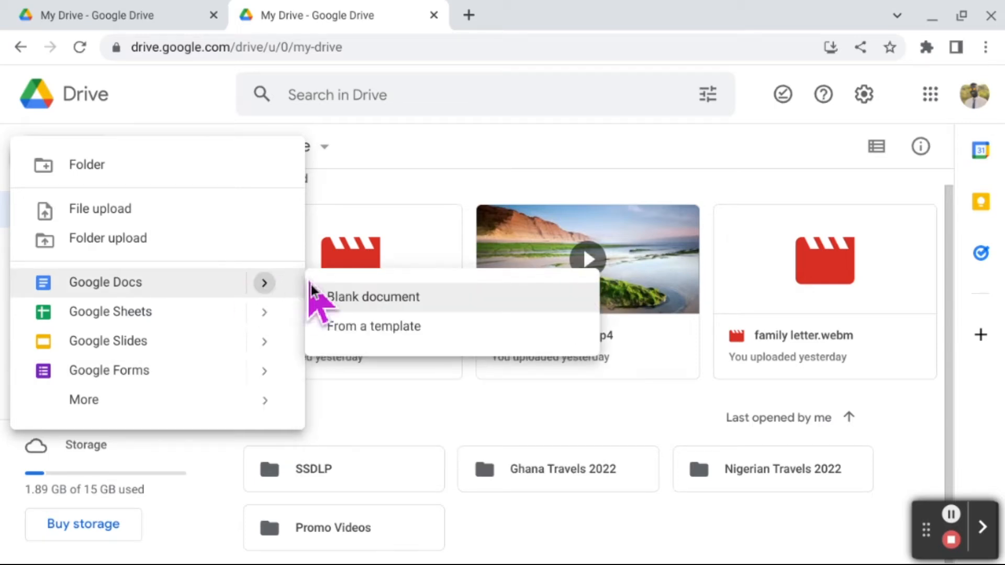
{"action": "left_click", "coordinate": [338, 297]}
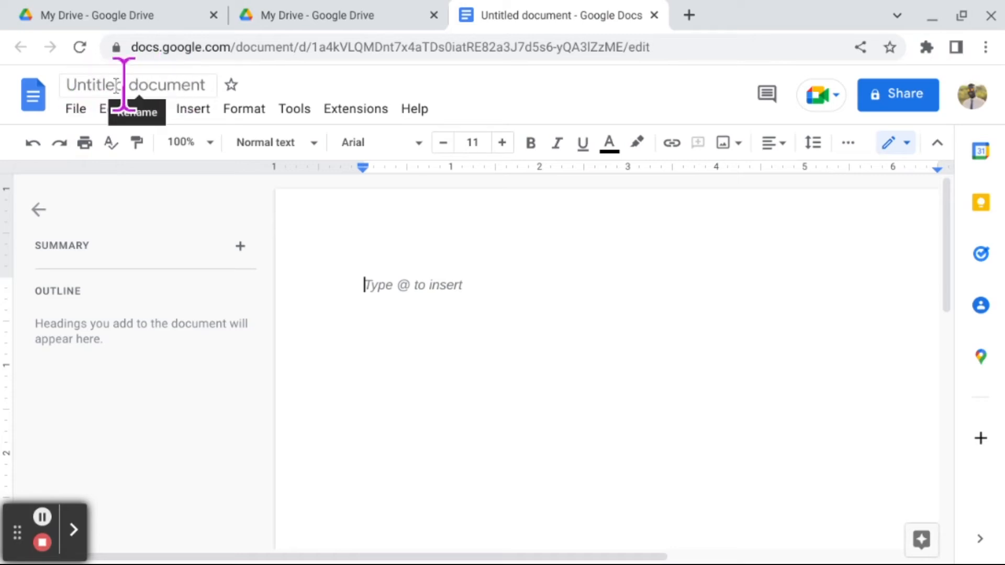
Step: Title the new document "Letter to Family"
{"action": "left_click", "coordinate": [73, 84]}
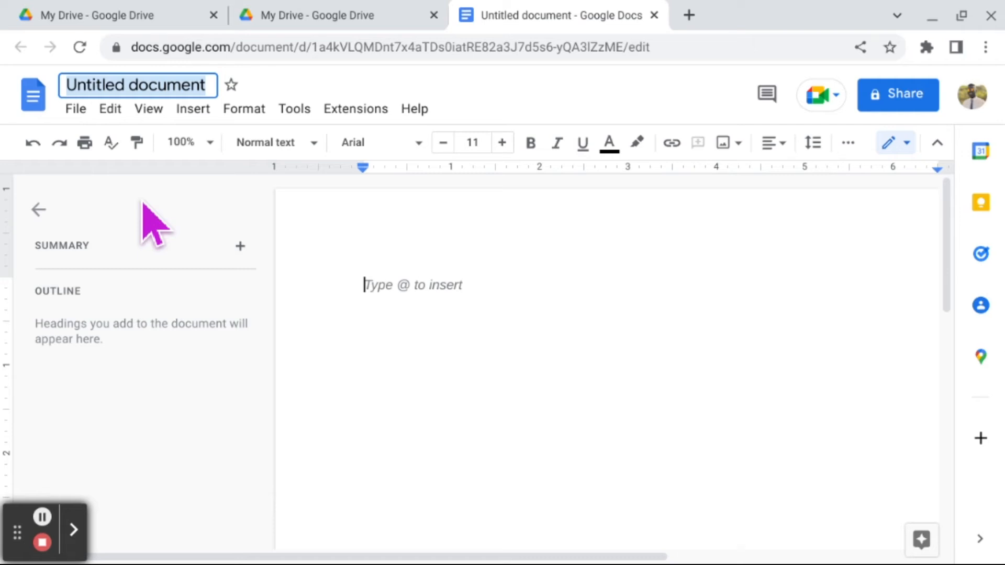
{"action": "type", "text": "Le"}
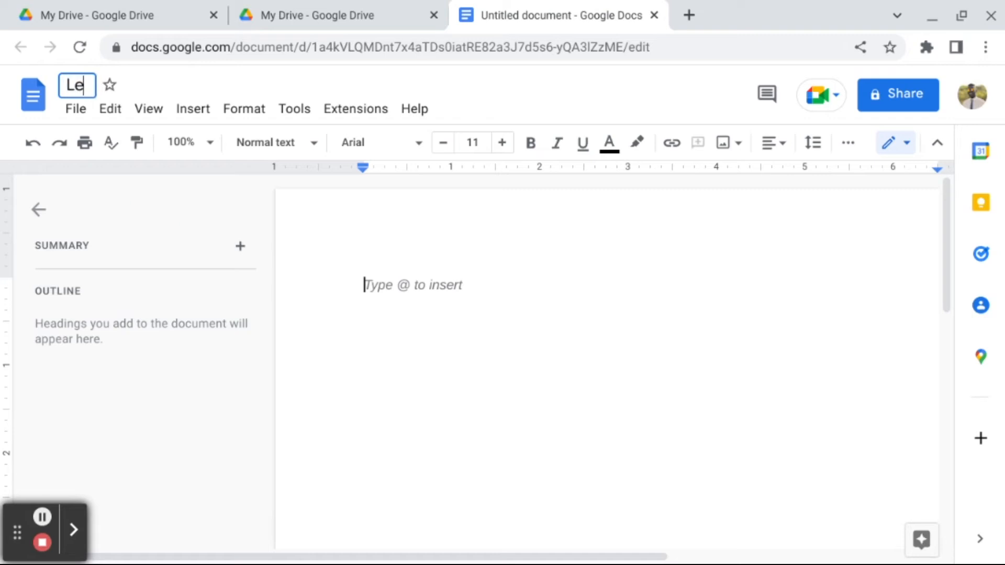
{"action": "type", "text": "tter to Family"}
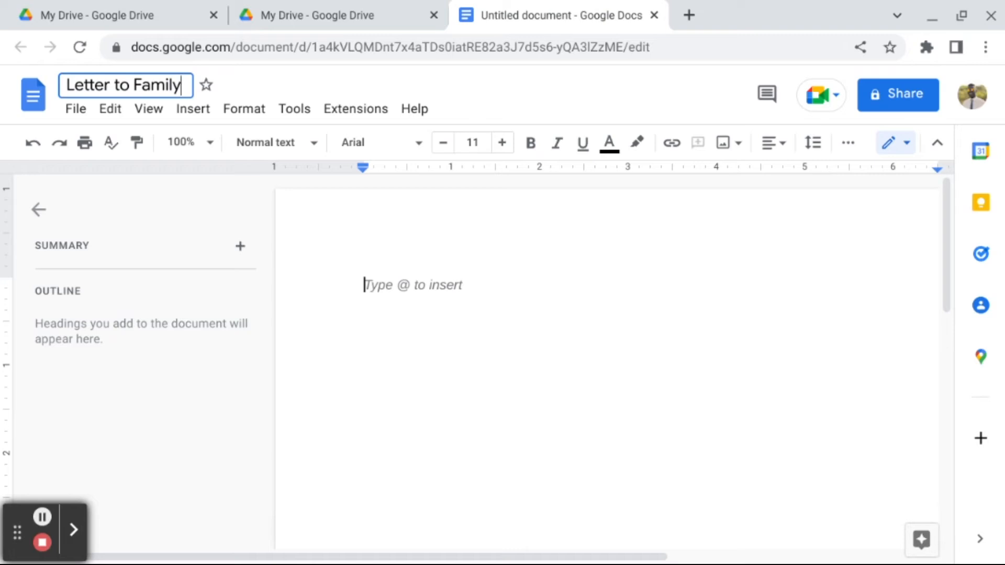
{"action": "key", "text": "Return"}
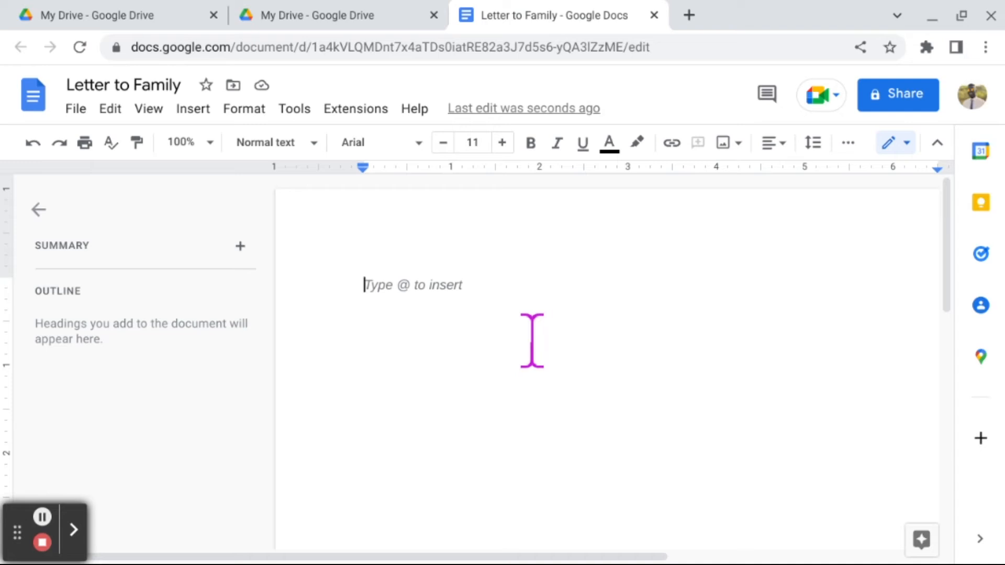
Step: Write "Hello," and below it "Thank you for all of your support. I hope you enjoy the photos. Arriving in Canada has been really enjoyable."
{"action": "type", "text": "Hell"}
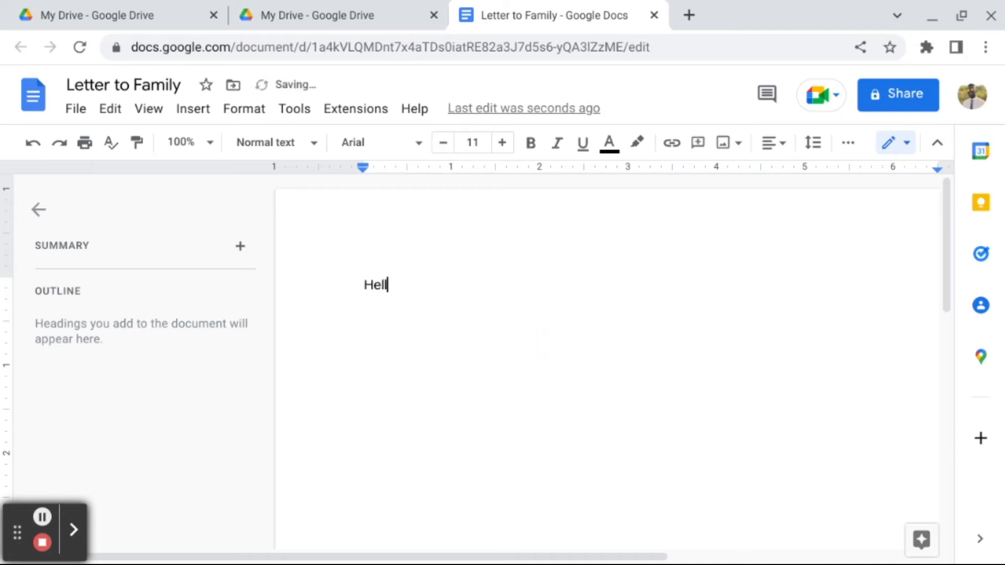
{"action": "type", "text": "o,"}
{"action": "key", "text": "Return"}
{"action": "key", "text": "Return"}
{"action": "type", "text": "Thank"}
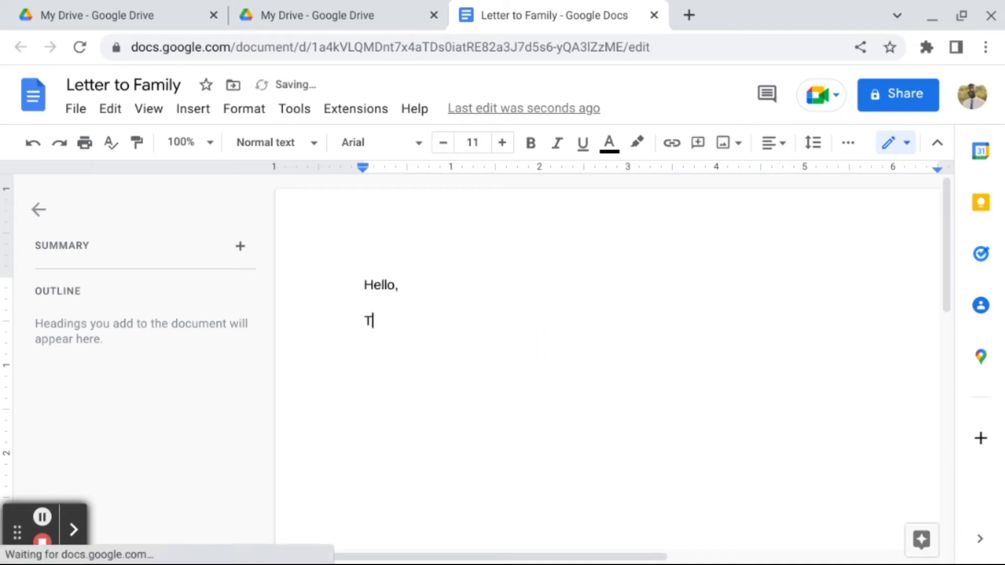
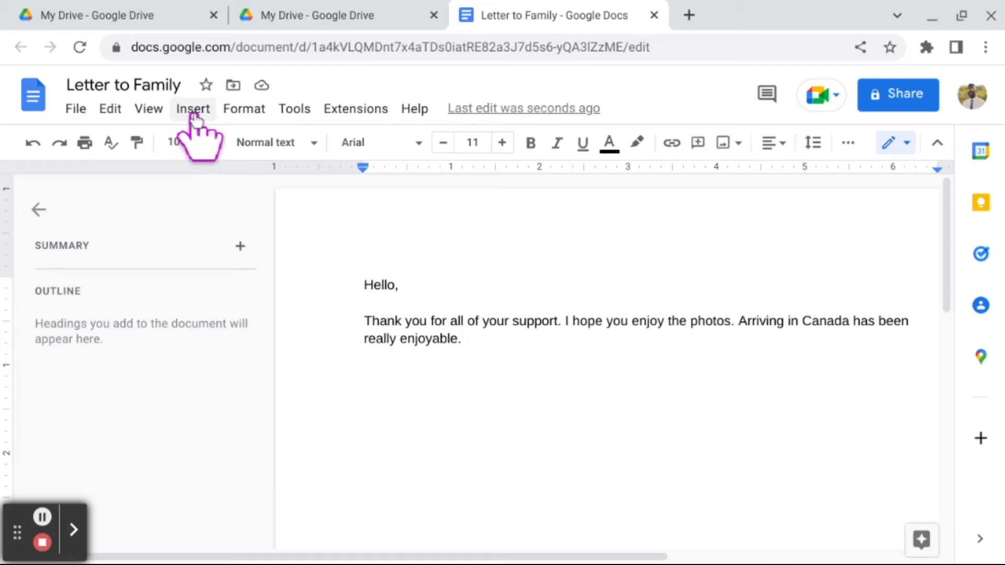
Step: Insert the family group photo from Google Drive into the letter below the paragraph
{"action": "left_click", "coordinate": [195, 118]}
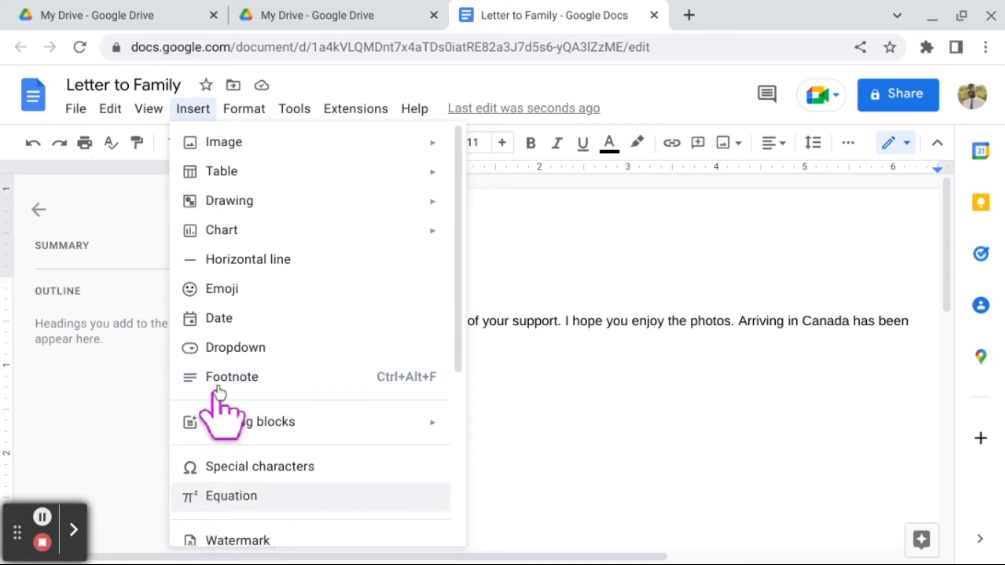
{"action": "mouse_move", "coordinate": [222, 146]}
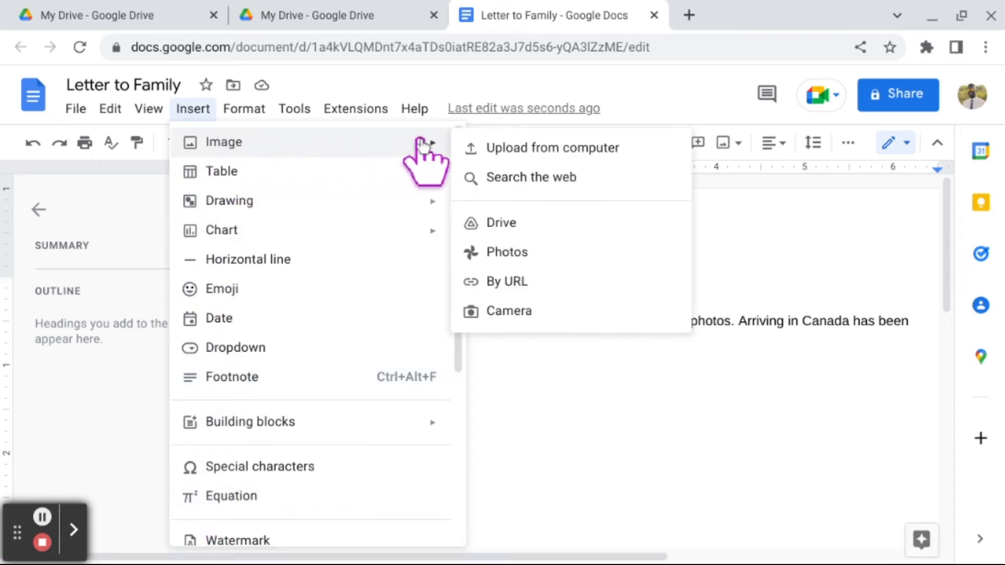
{"action": "mouse_move", "coordinate": [441, 204]}
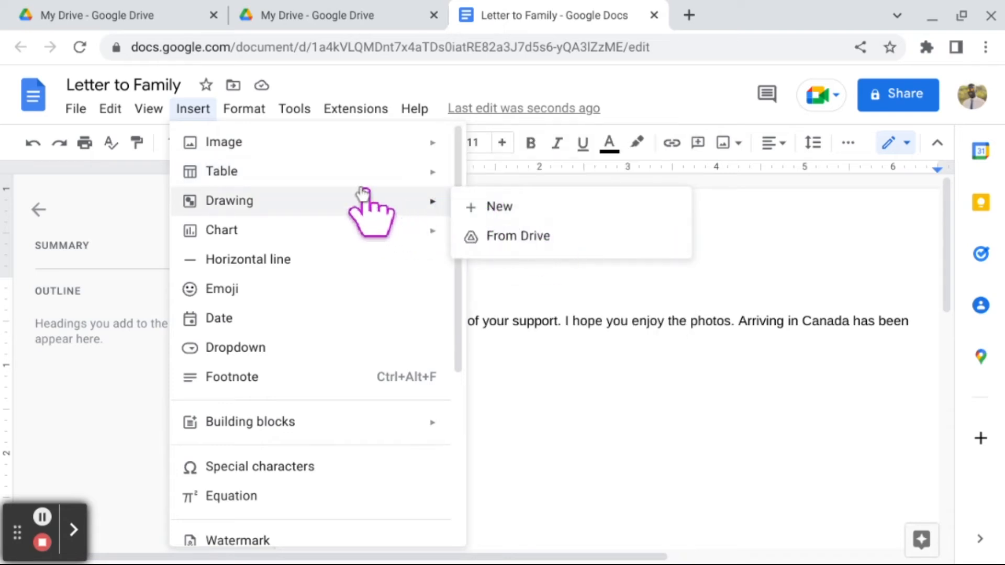
{"action": "mouse_move", "coordinate": [393, 181]}
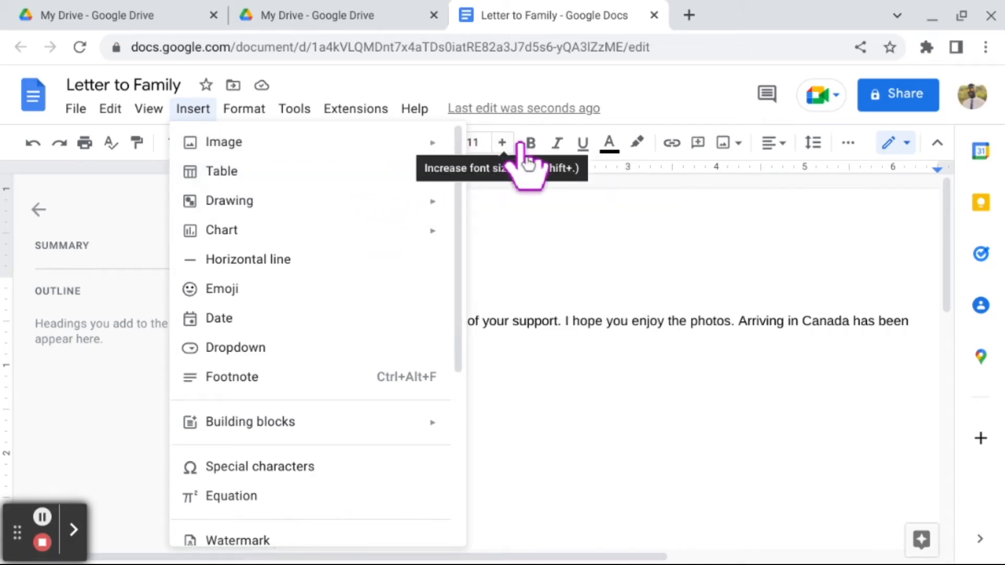
{"action": "mouse_move", "coordinate": [306, 144]}
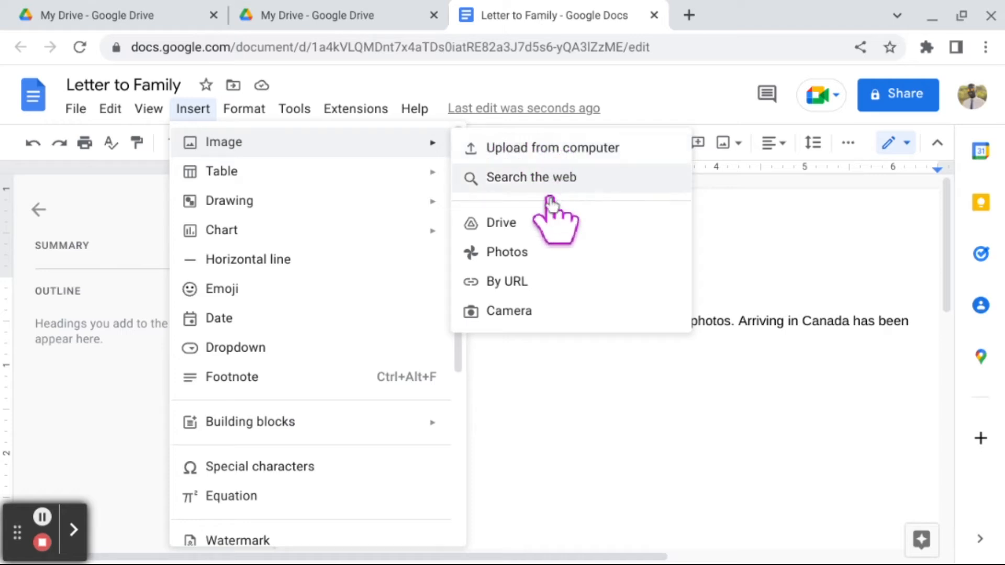
{"action": "left_click", "coordinate": [497, 221]}
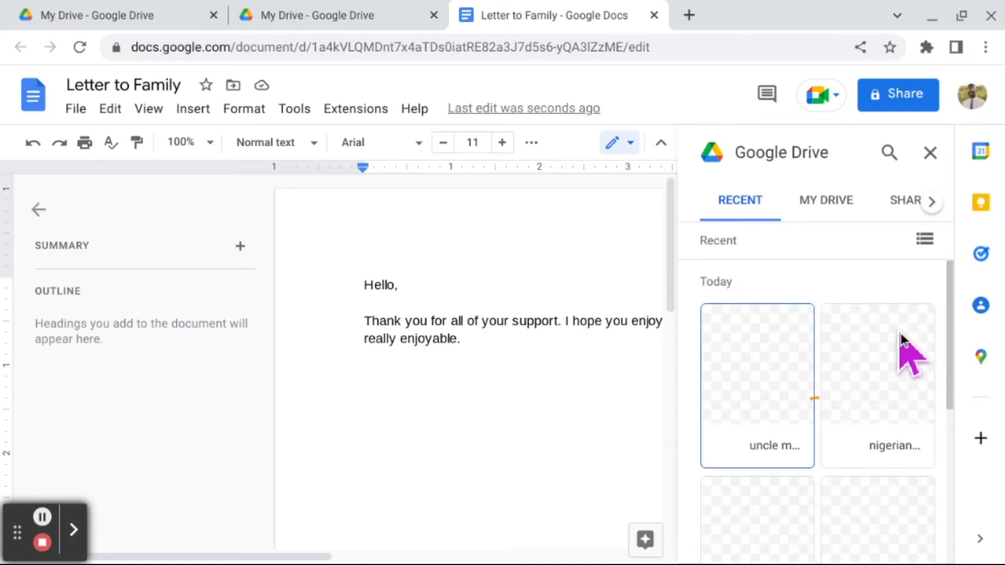
{"action": "scroll", "coordinate": [898, 449], "scroll_direction": "down", "scroll_amount": 3}
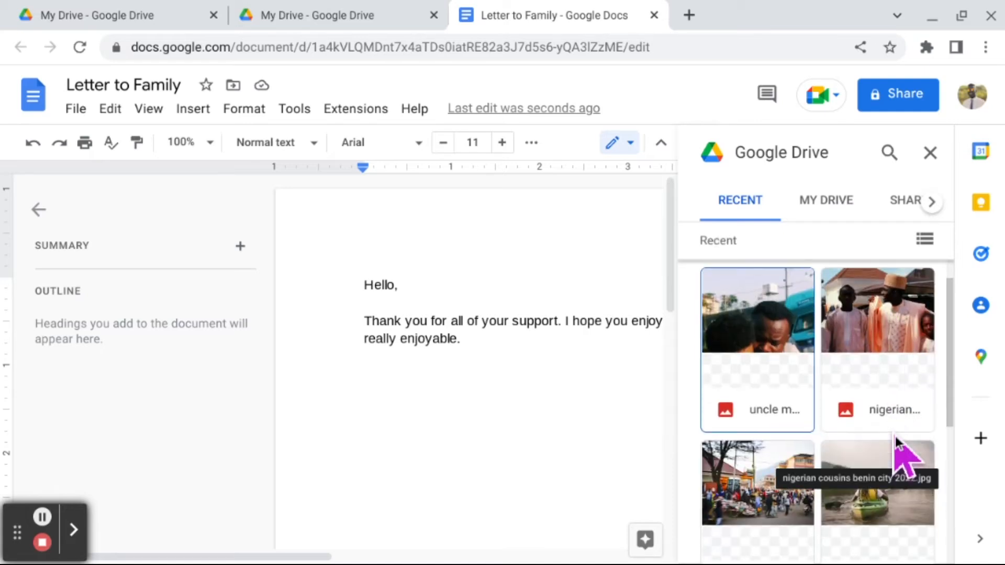
{"action": "scroll", "coordinate": [902, 412], "scroll_direction": "down", "scroll_amount": 2}
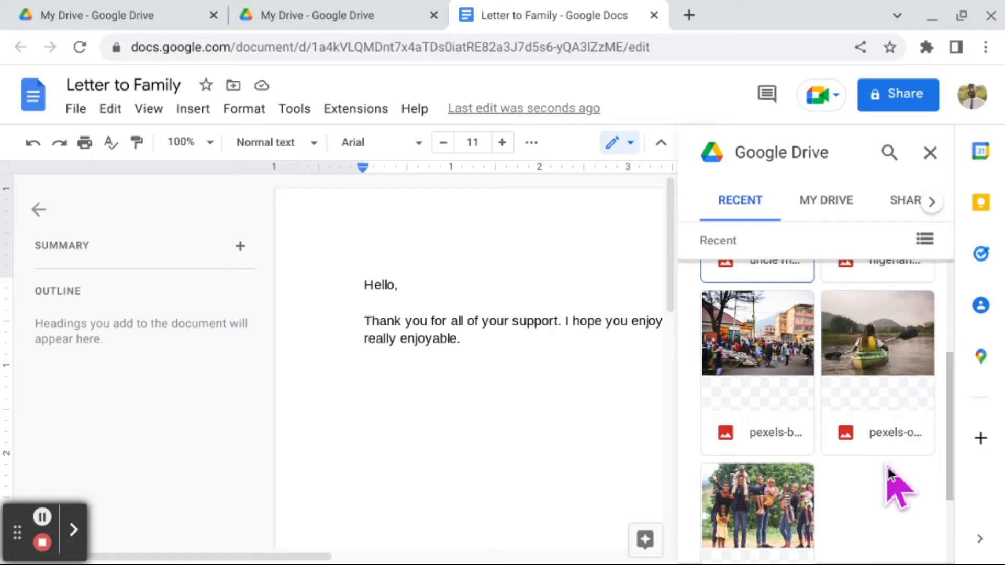
{"action": "left_click", "coordinate": [766, 505]}
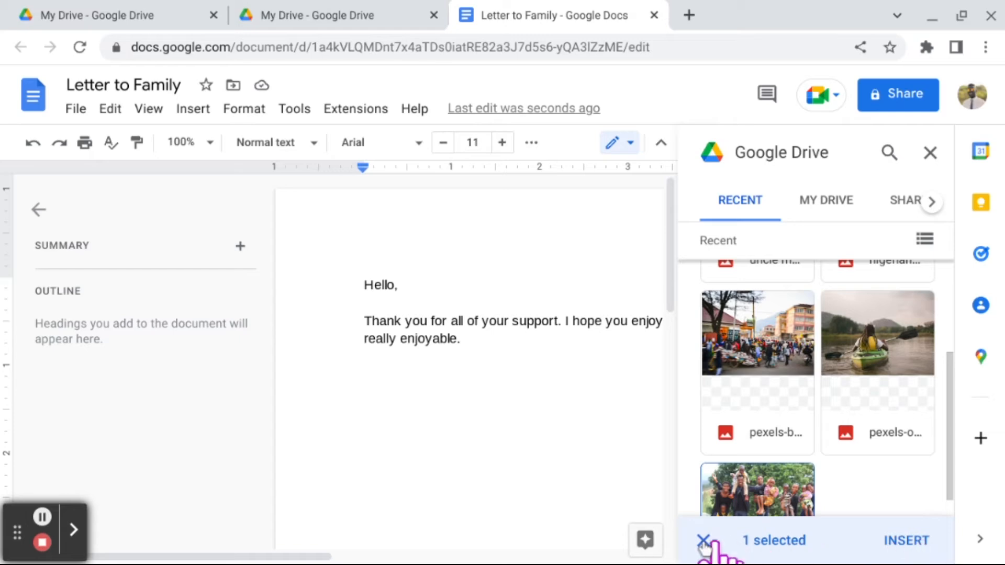
{"action": "left_click", "coordinate": [771, 506]}
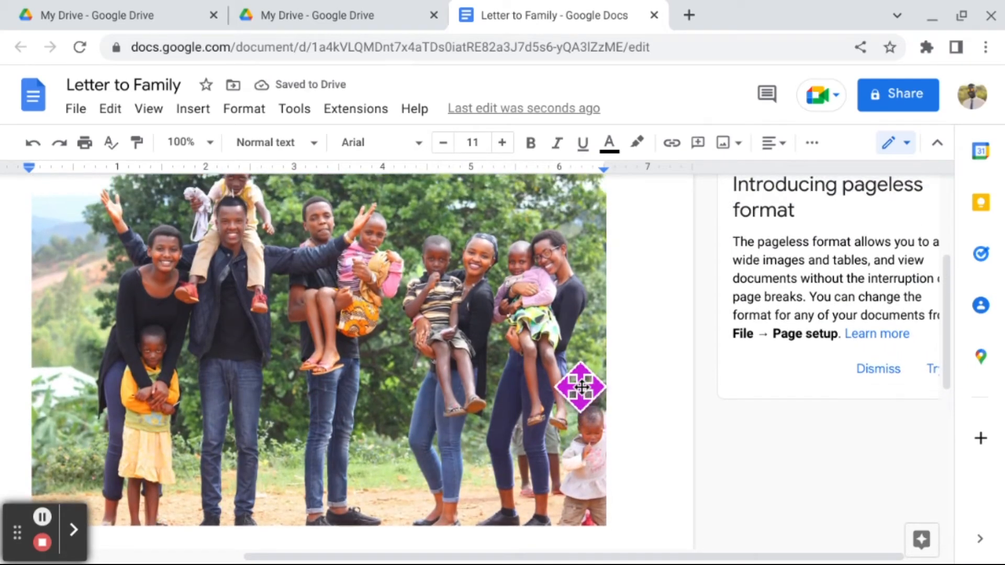
Step: Set the family group photo's text wrapping style to Wrap text
{"action": "scroll", "coordinate": [583, 387], "scroll_direction": "up", "scroll_amount": 3}
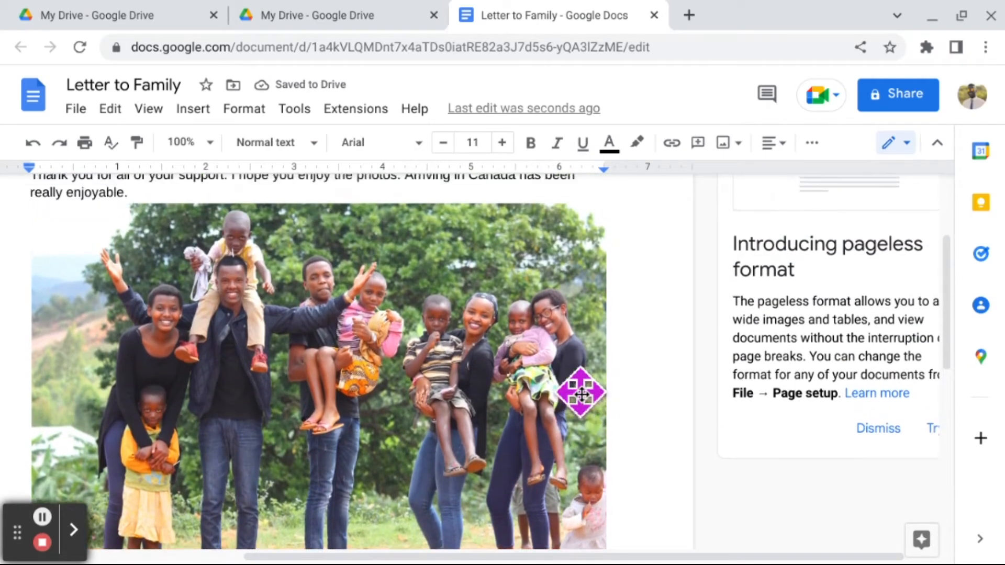
{"action": "scroll", "coordinate": [582, 394], "scroll_direction": "up", "scroll_amount": 1}
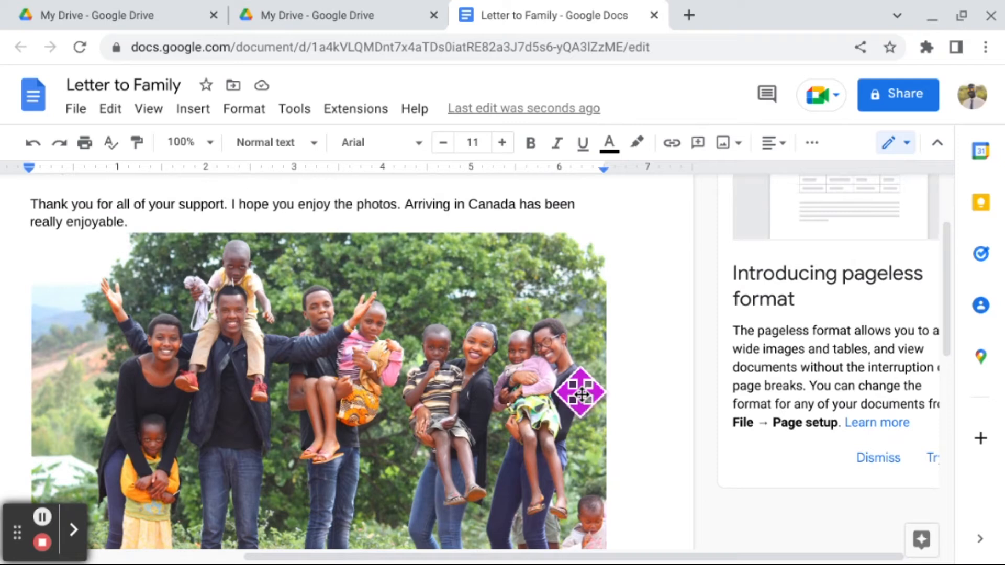
{"action": "scroll", "coordinate": [575, 400], "scroll_direction": "up", "scroll_amount": 1}
{"action": "scroll", "coordinate": [574, 400], "scroll_direction": "up", "scroll_amount": 1}
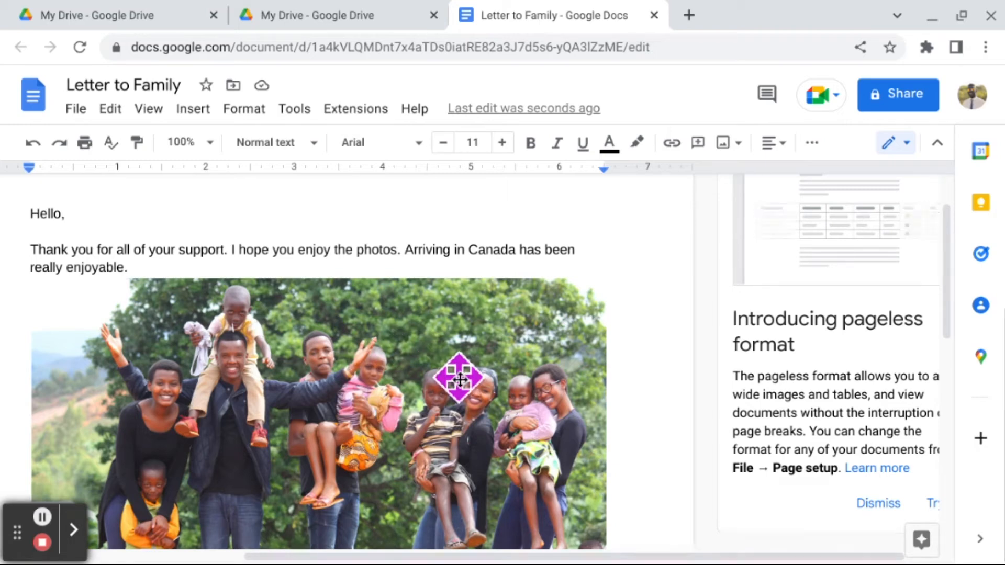
{"action": "left_click", "coordinate": [460, 378]}
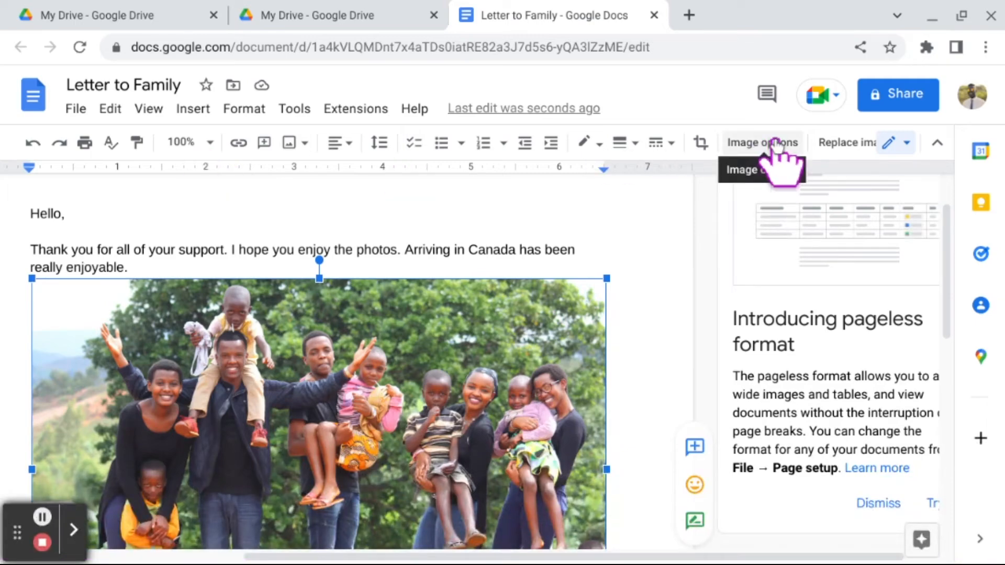
{"action": "scroll", "coordinate": [650, 321], "scroll_direction": "down", "scroll_amount": 3}
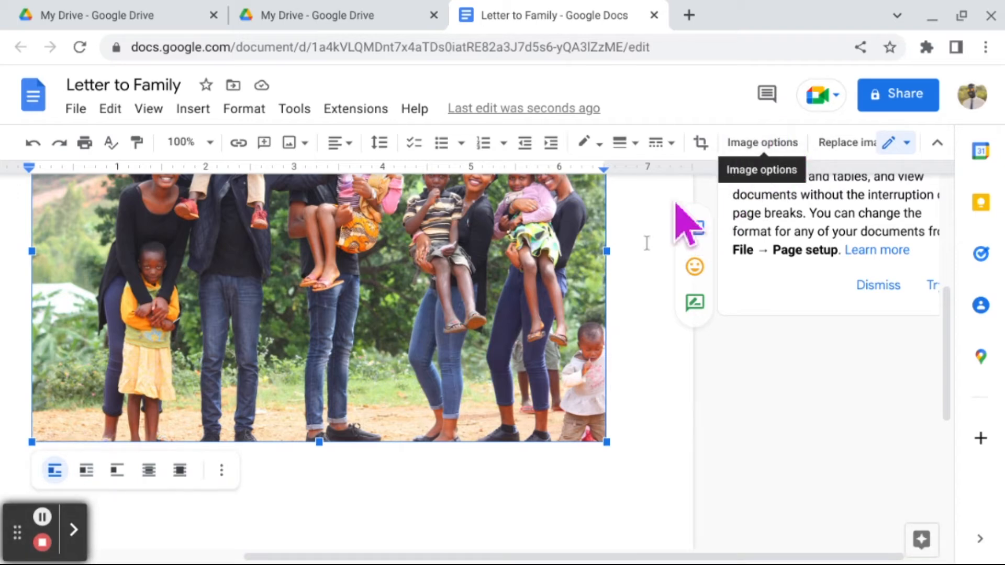
{"action": "scroll", "coordinate": [639, 366], "scroll_direction": "up", "scroll_amount": 3}
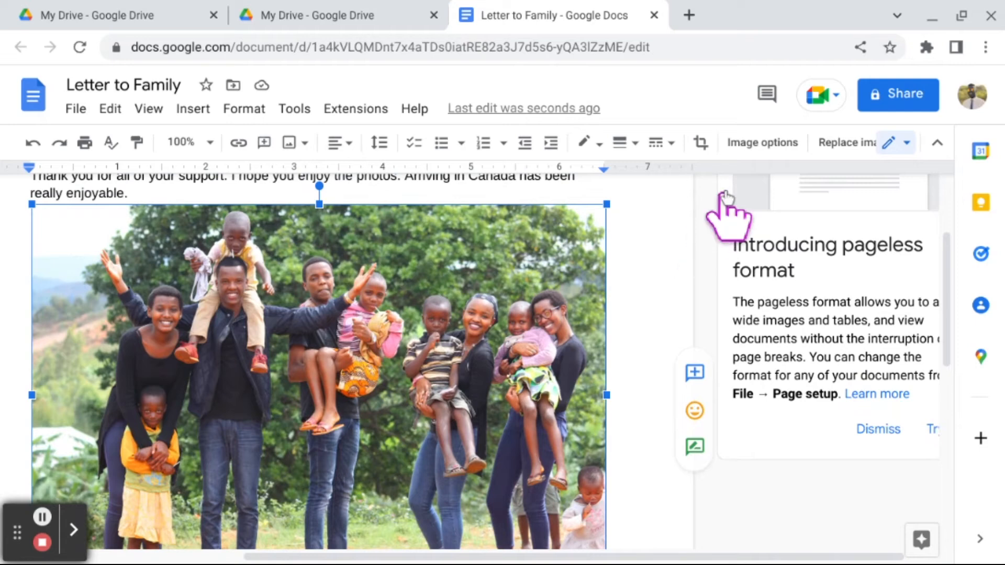
{"action": "left_click", "coordinate": [750, 144]}
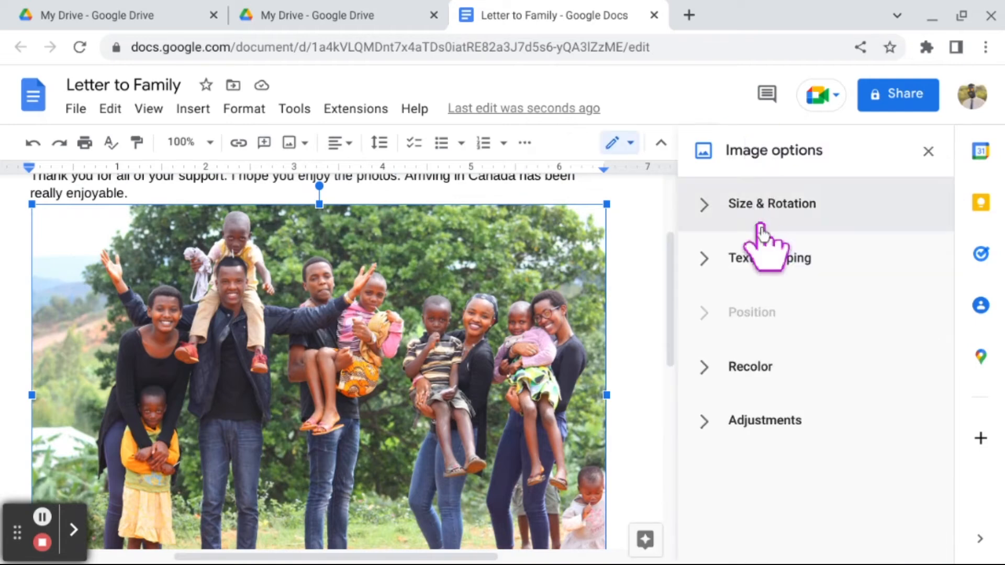
{"action": "left_click", "coordinate": [766, 258]}
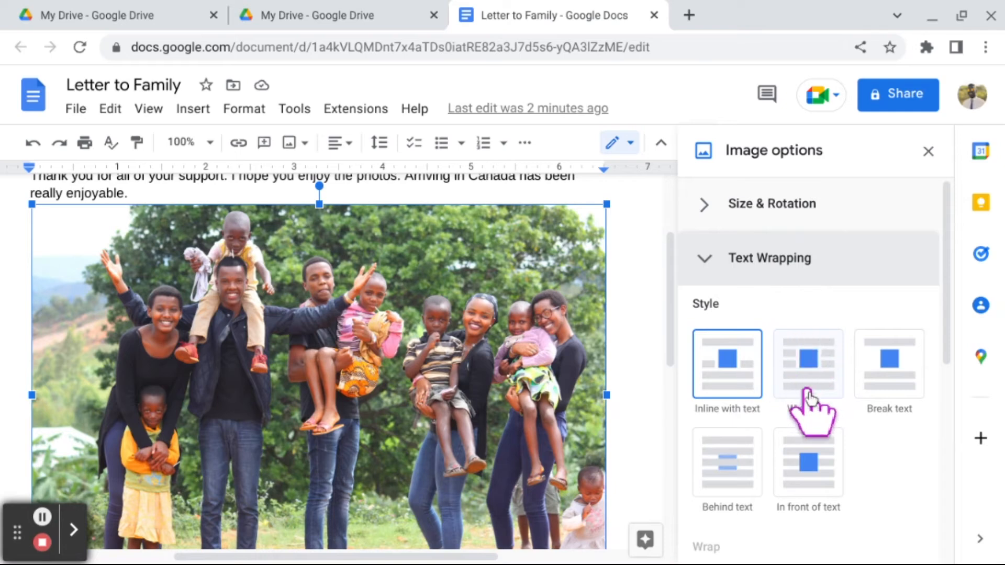
{"action": "left_click", "coordinate": [815, 363]}
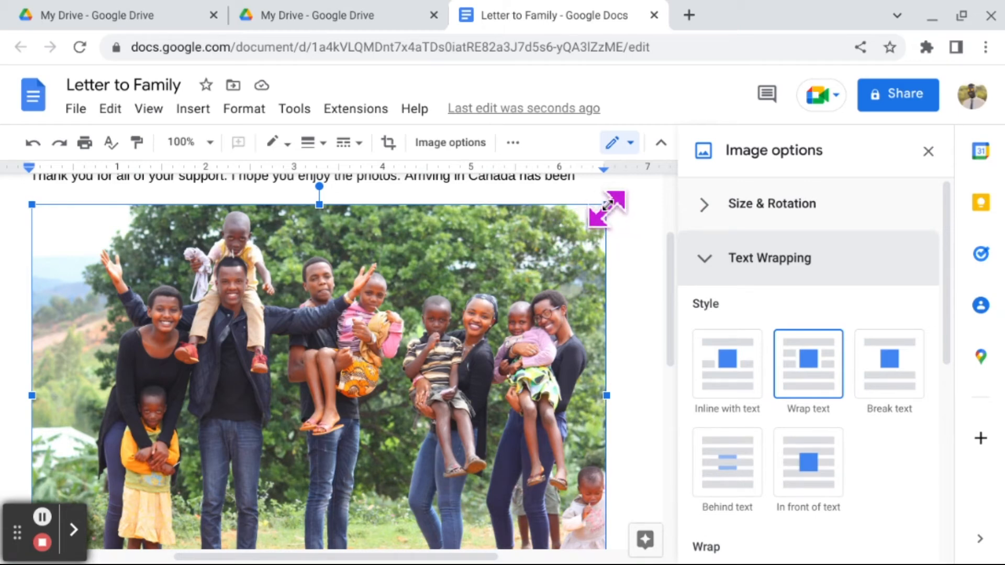
Step: Shrink the family photo to about 4 inches wide and move it to the right of the letter's opening paragraph
{"action": "left_click_drag", "start_coordinate": [607, 206], "coordinate": [381, 341]}
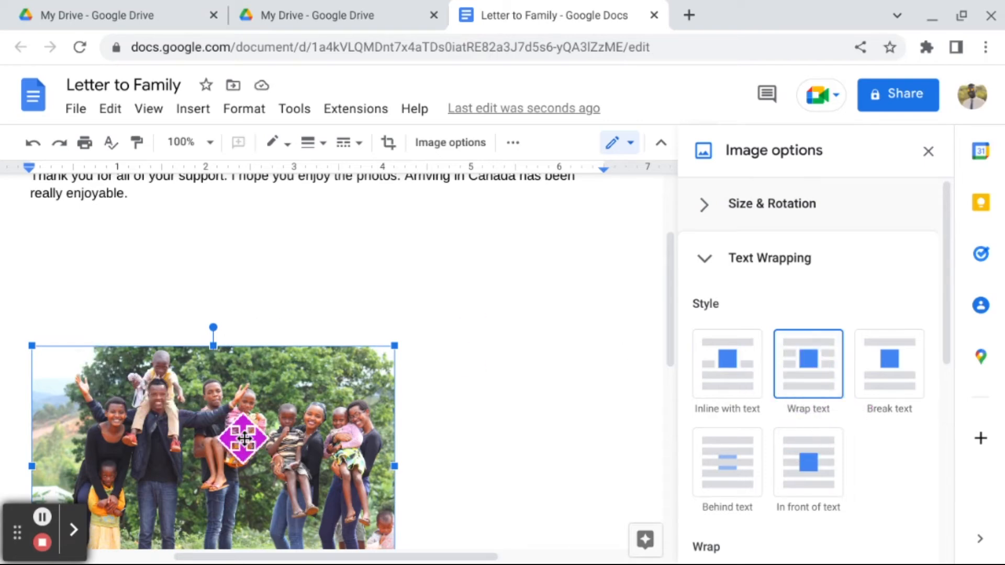
{"action": "left_click_drag", "start_coordinate": [269, 444], "coordinate": [441, 361]}
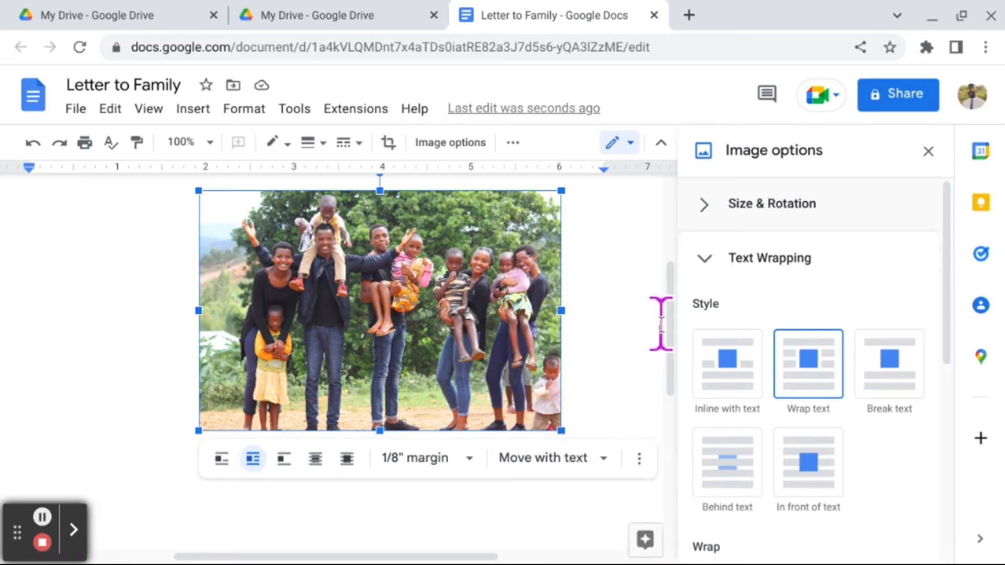
{"action": "left_click_drag", "start_coordinate": [673, 325], "coordinate": [679, 246]}
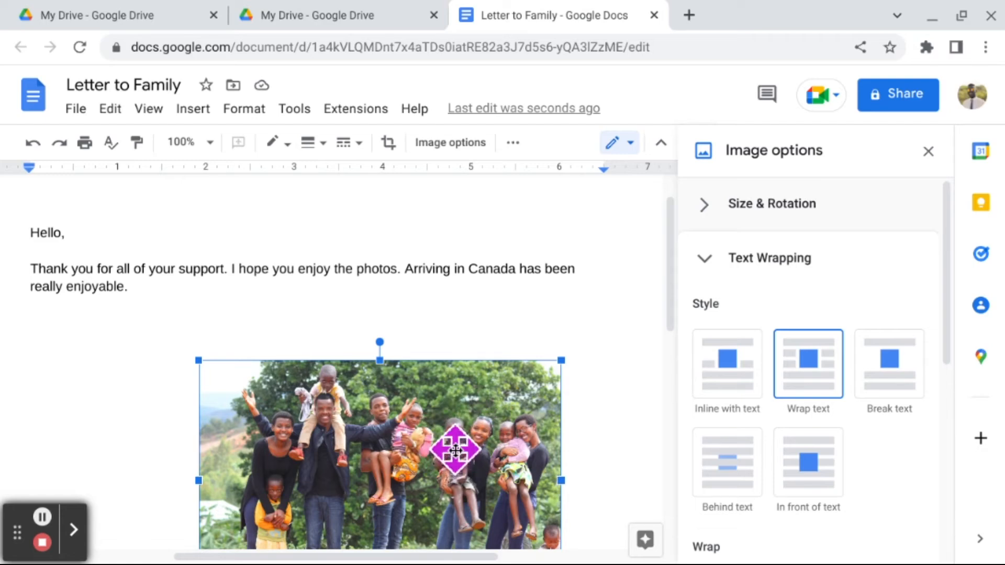
{"action": "scroll", "coordinate": [455, 449], "scroll_direction": "down", "scroll_amount": 2}
{"action": "left_click_drag", "start_coordinate": [453, 444], "coordinate": [533, 454]}
{"action": "scroll", "coordinate": [533, 409], "scroll_direction": "up", "scroll_amount": 2}
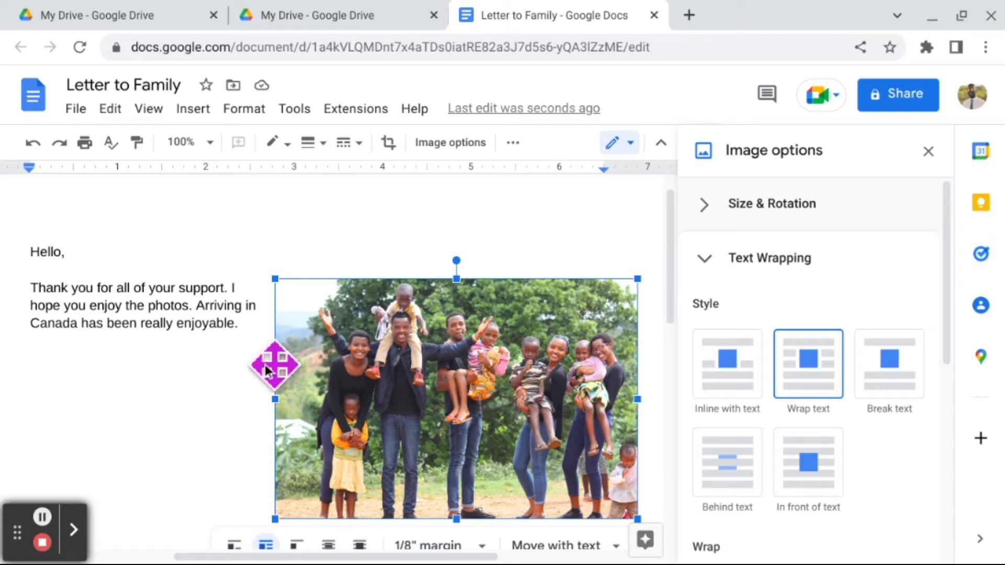
Step: Continue the letter with the two-paragraph Kakum park text, from "The park is home to dozens of mammal species" to "wildlife in their branches."
{"action": "left_click", "coordinate": [247, 329]}
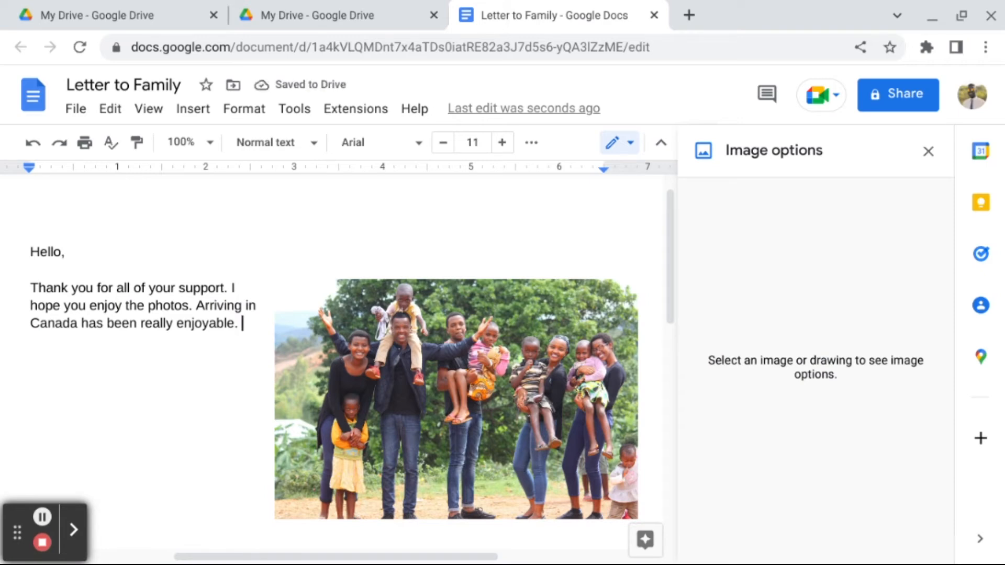
{"action": "type", "text": "The park is home to dozens of mammal species, including spot-nosed monkeys, six types of duiker and Ghana's densest population of forest elephants (the smaller cousin of African savanna elephants). Yet the bulk of this wildlife is elusive, often camouflaging itself from onlookers among the greenery of Kakum's vast rainforest.  Even if you don't spot any wildlife in this 375-sq-km (145-sq-mile) national park, you're in for a treat thanks to the 350m- (1148ft-)long canopy walk at a height of some 40m (130ft), which provides a uniquely breathtaking vantage point. This series of seven rope bridges winds its way through Kakum's towering rainforest canopy, a world of mostly virgin hardwood trees, including ebony and mahogany. Some of the centuries-old trees grow up to 60m (200ft) tall, with flowering orchids and ferns covering their trunks and a bevy of squawking wildlife in their branches."}
{"action": "scroll", "coordinate": [495, 461], "scroll_direction": "up", "scroll_amount": 6}
{"action": "scroll", "coordinate": [279, 467], "scroll_direction": "down", "scroll_amount": 1}
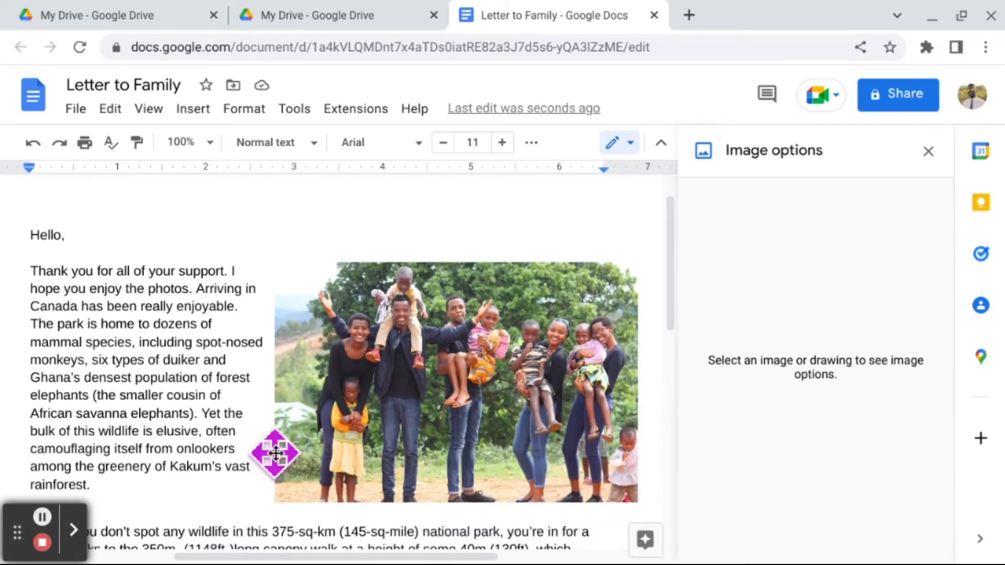
{"action": "scroll", "coordinate": [272, 452], "scroll_direction": "down", "scroll_amount": 3}
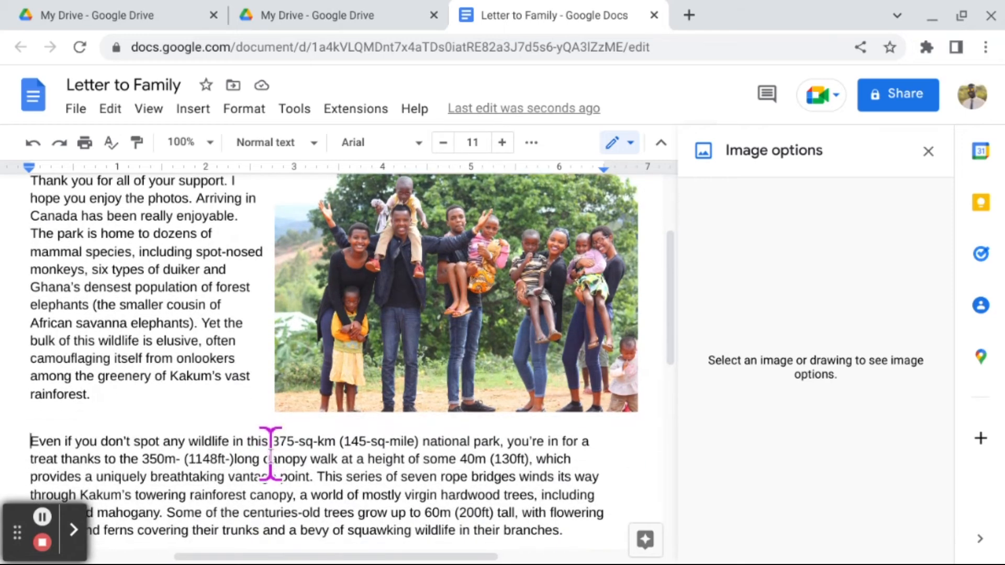
{"action": "scroll", "coordinate": [271, 457], "scroll_direction": "down", "scroll_amount": 2}
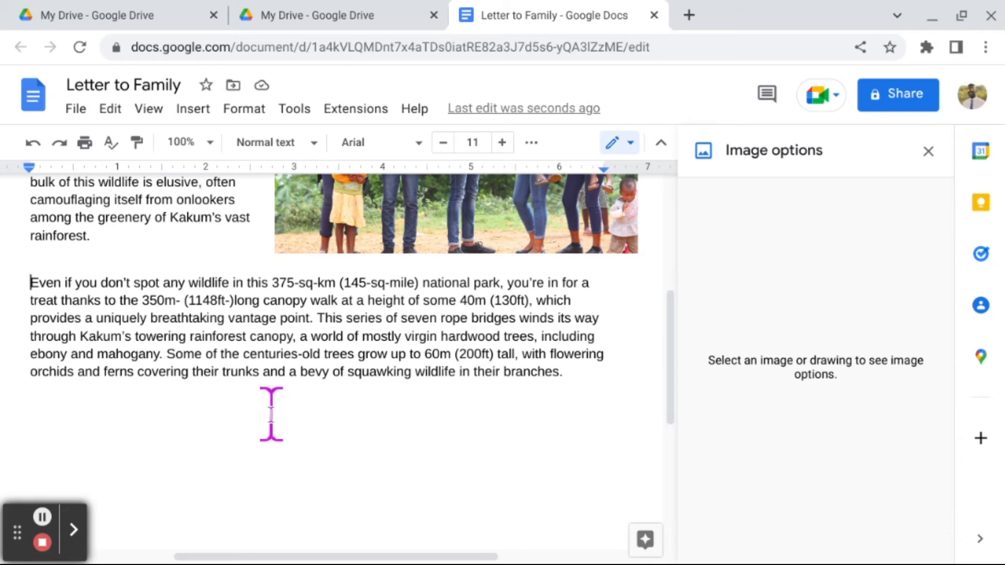
{"action": "scroll", "coordinate": [271, 414], "scroll_direction": "up", "scroll_amount": 2}
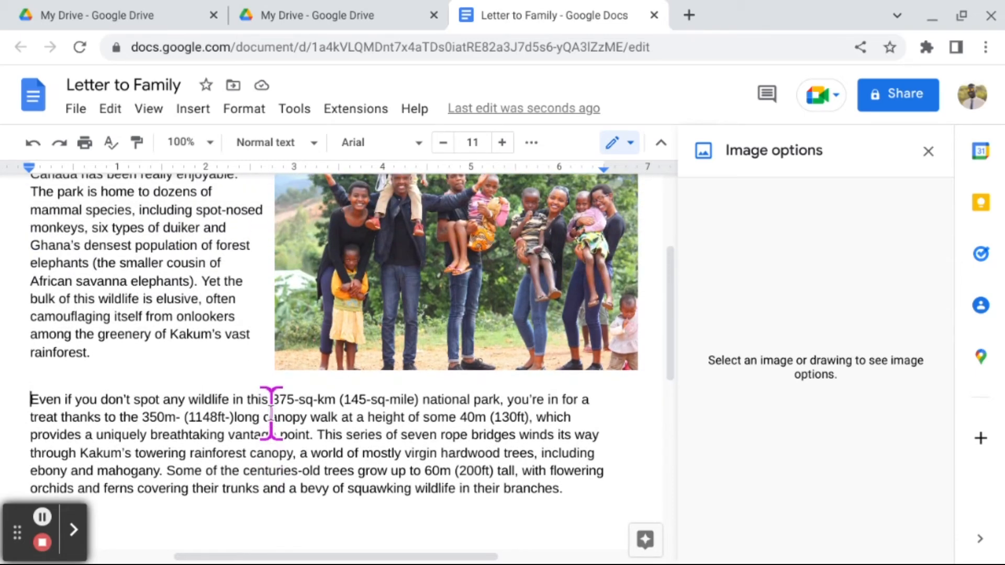
{"action": "scroll", "coordinate": [271, 413], "scroll_direction": "up", "scroll_amount": 1}
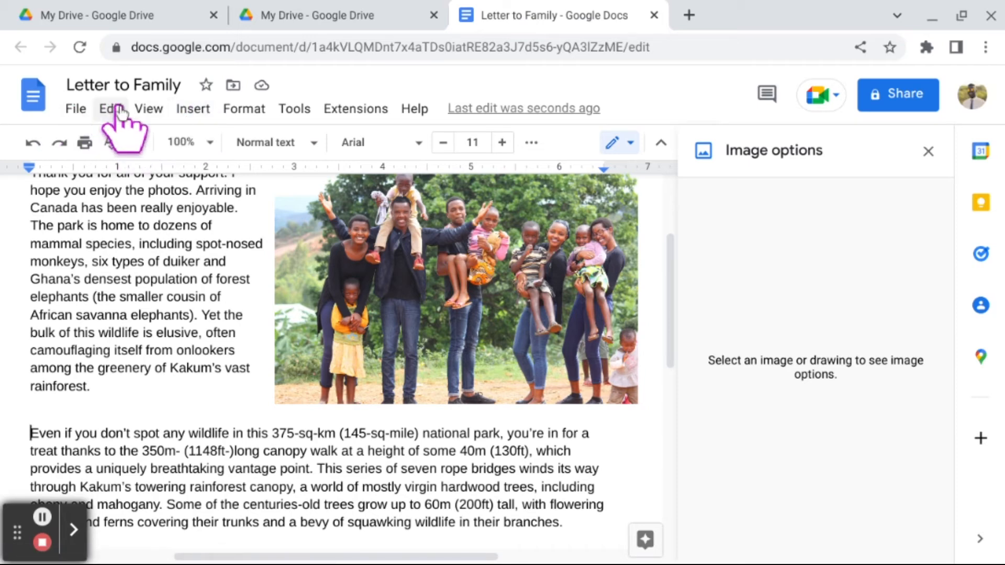
Step: Insert the kayaking photo from Google Drive into the paragraph beginning "Even if you don't spot any wildlife"
{"action": "left_click", "coordinate": [195, 110]}
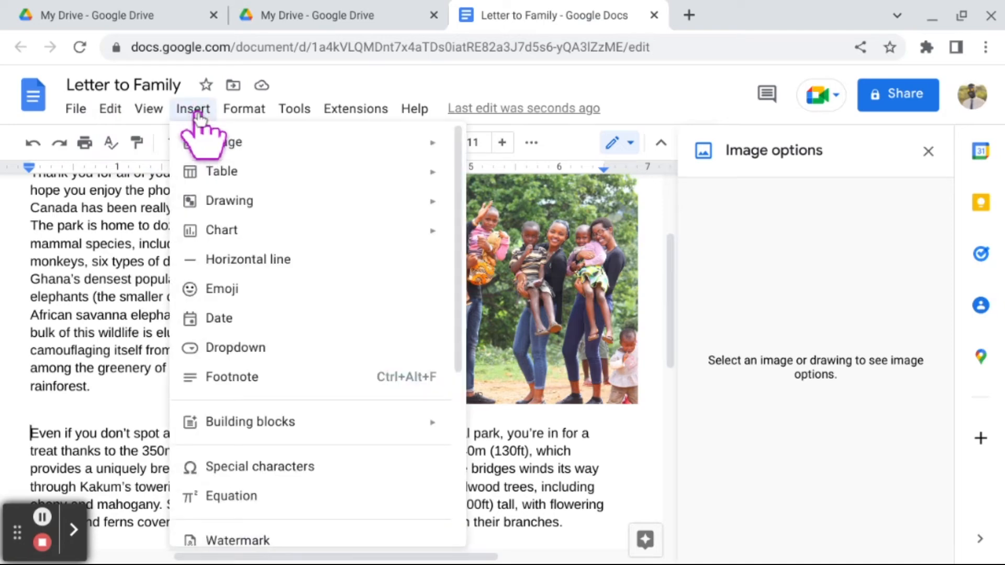
{"action": "mouse_move", "coordinate": [295, 144]}
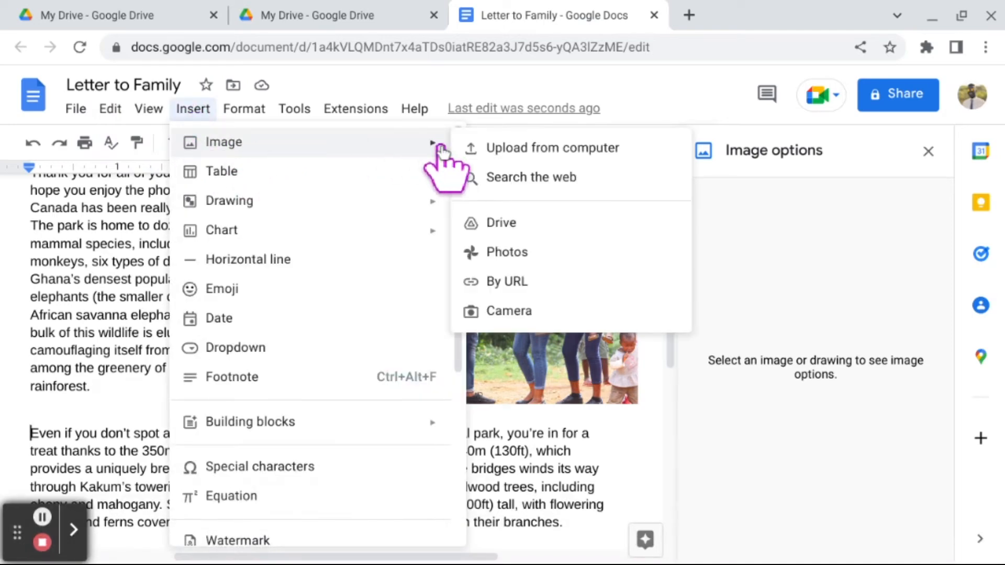
{"action": "left_click", "coordinate": [505, 226]}
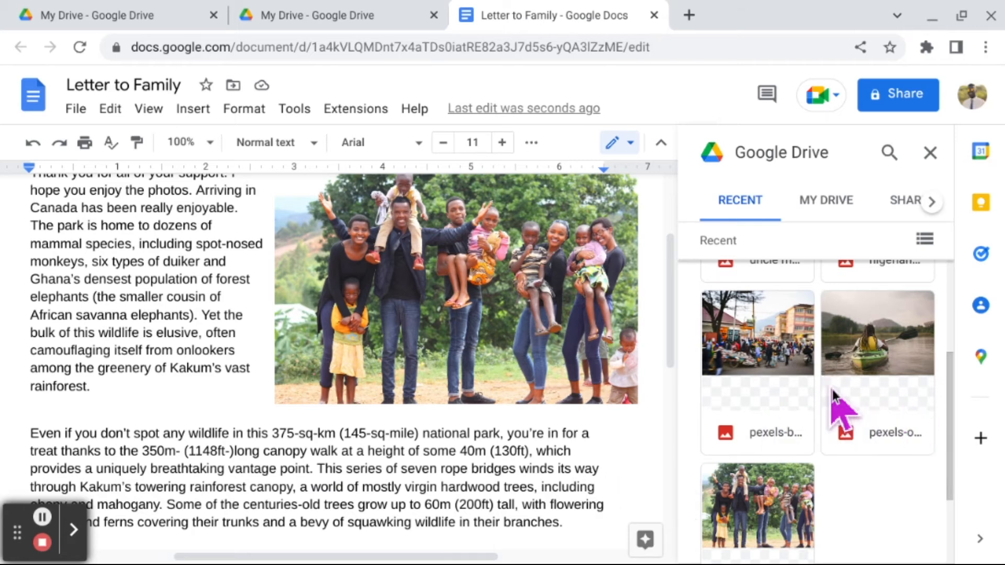
{"action": "left_click", "coordinate": [894, 340]}
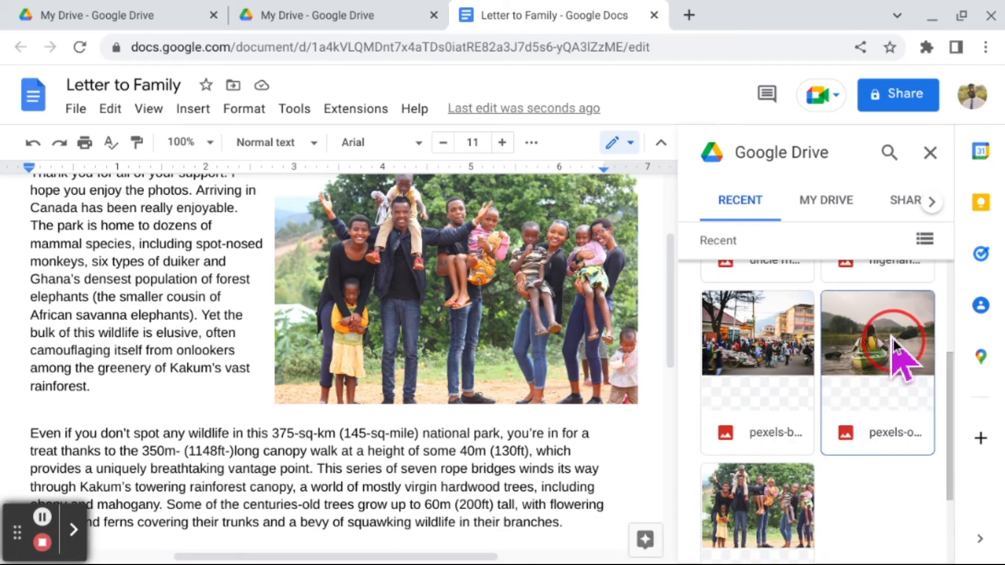
{"action": "left_click_drag", "start_coordinate": [888, 342], "coordinate": [129, 459]}
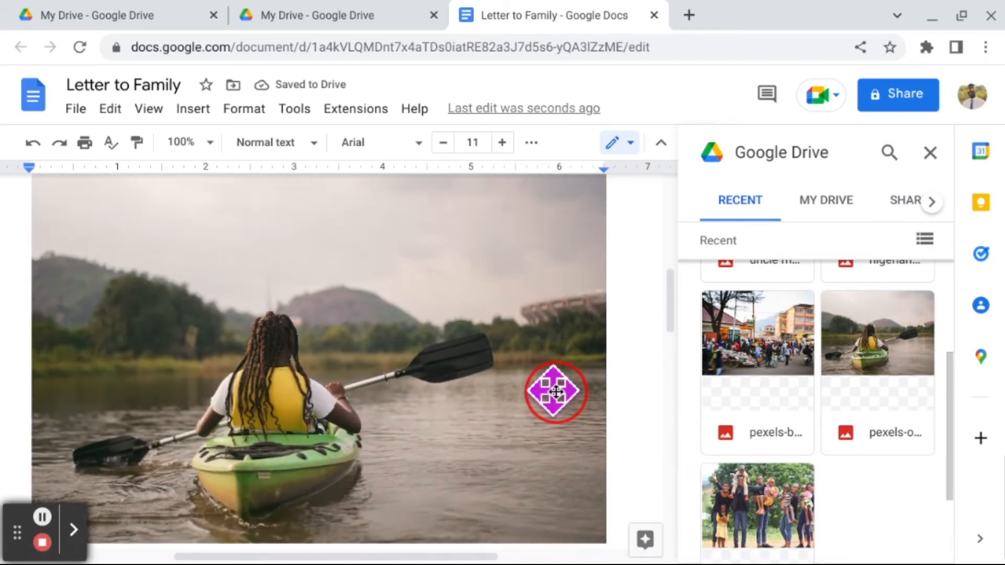
Step: Shrink the kayaking photo proportionally to about 4 inches wide
{"action": "scroll", "coordinate": [555, 391], "scroll_direction": "up", "scroll_amount": 4}
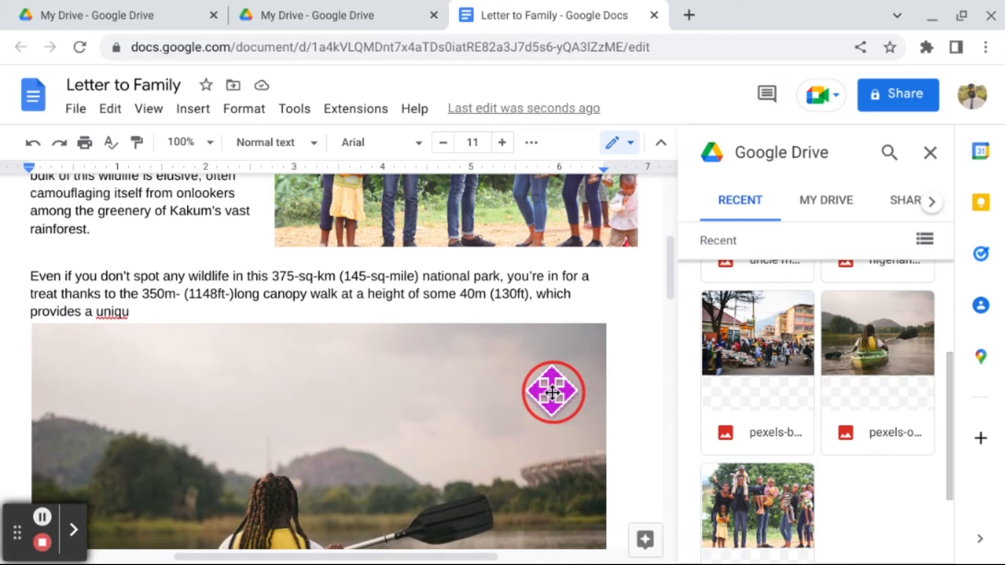
{"action": "scroll", "coordinate": [552, 391], "scroll_direction": "down", "scroll_amount": 3}
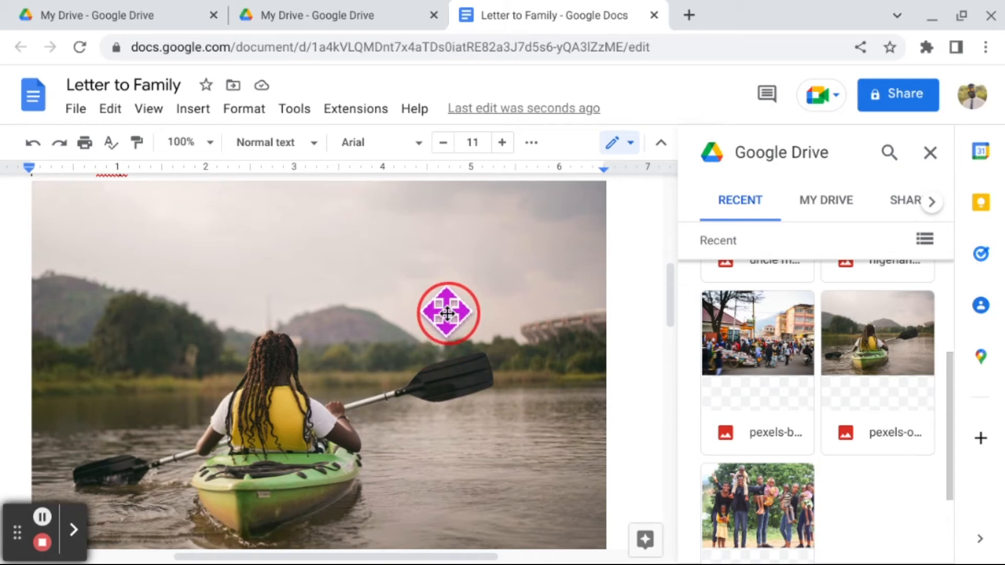
{"action": "left_click", "coordinate": [446, 313]}
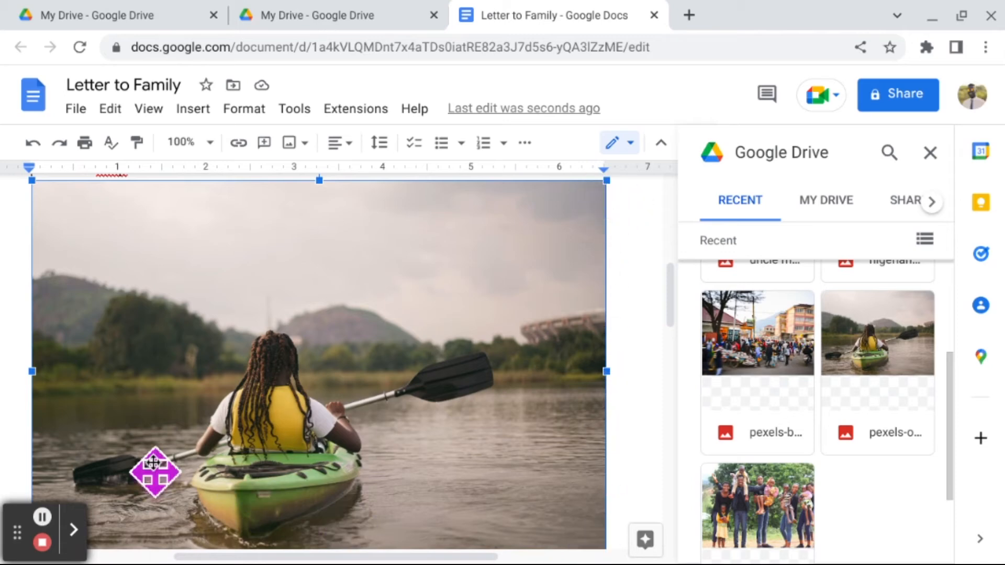
{"action": "scroll", "coordinate": [581, 367], "scroll_direction": "up", "scroll_amount": 1}
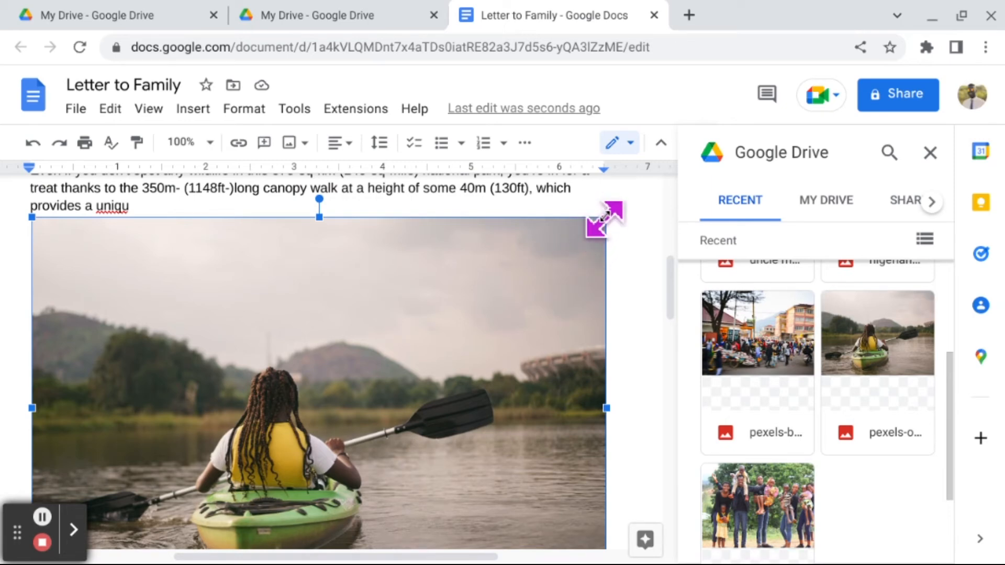
{"action": "left_click_drag", "start_coordinate": [605, 219], "coordinate": [386, 382]}
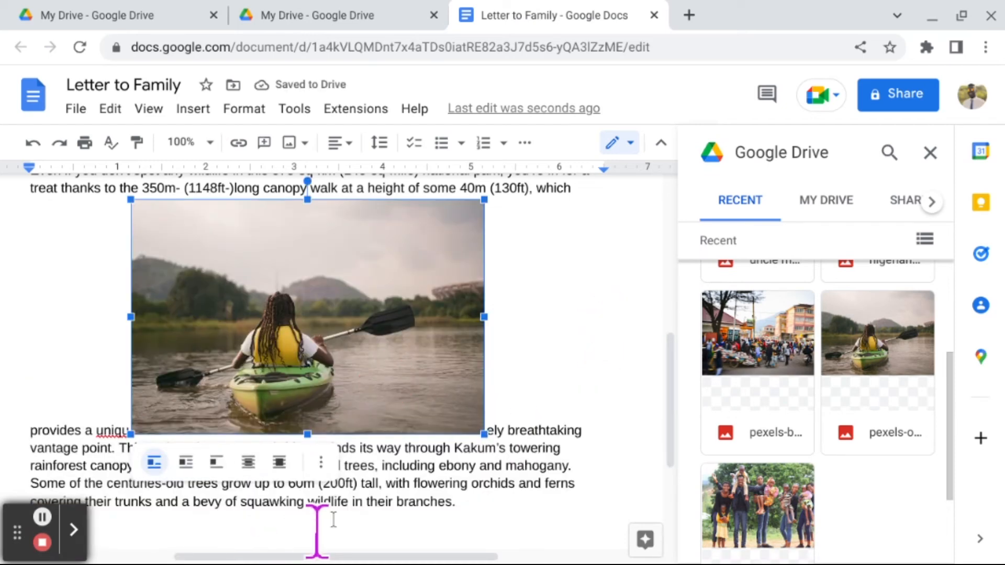
Step: Set the kayaking photo's text wrapping style to Wrap text
{"action": "left_click", "coordinate": [606, 294]}
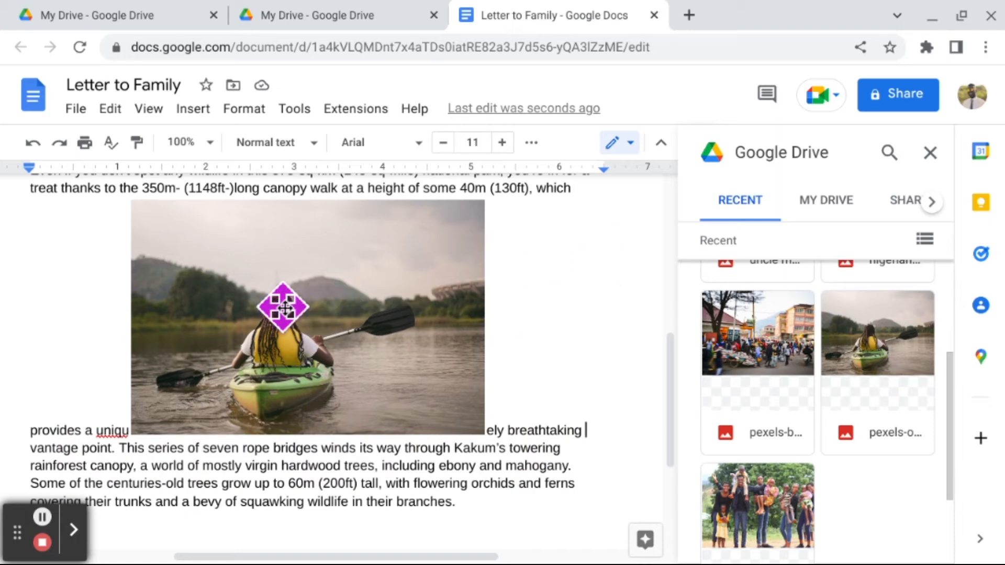
{"action": "left_click", "coordinate": [313, 308]}
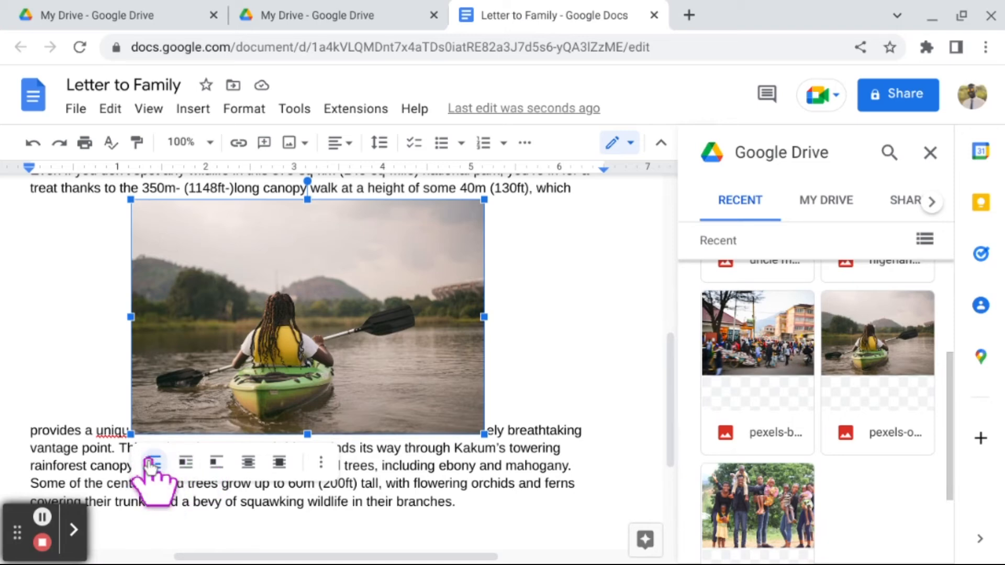
{"action": "left_click", "coordinate": [186, 463]}
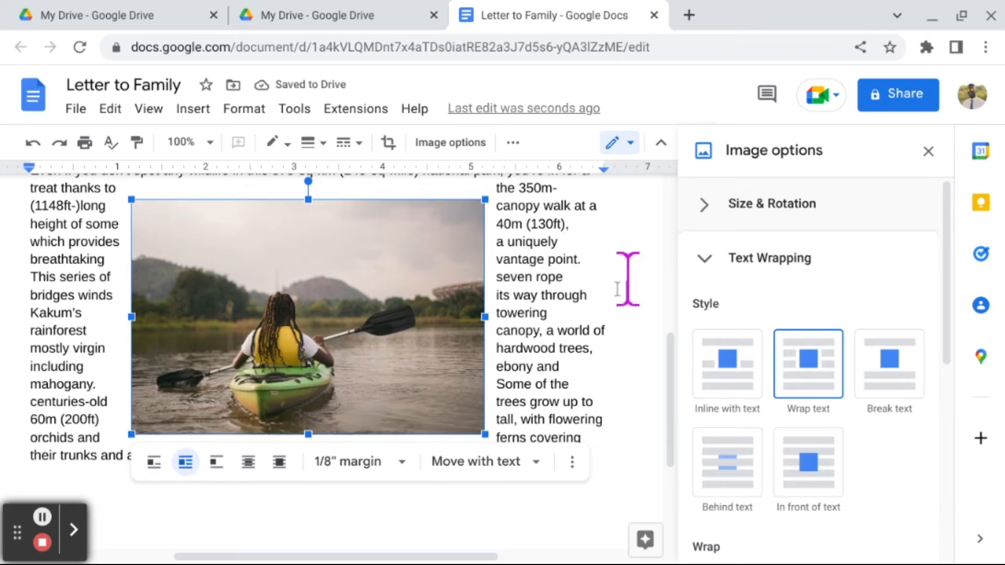
Step: Move the kayaking photo to the page's left margin at about X 1.0, Y 4.4, level with the second paragraph's first line
{"action": "scroll", "coordinate": [646, 373], "scroll_direction": "up", "scroll_amount": 1}
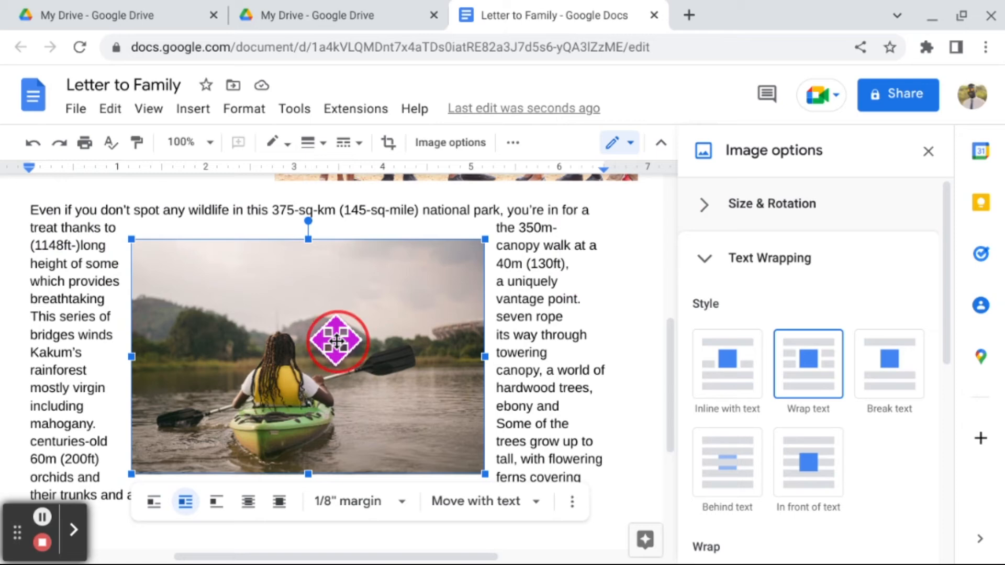
{"action": "left_click_drag", "start_coordinate": [337, 342], "coordinate": [235, 303]}
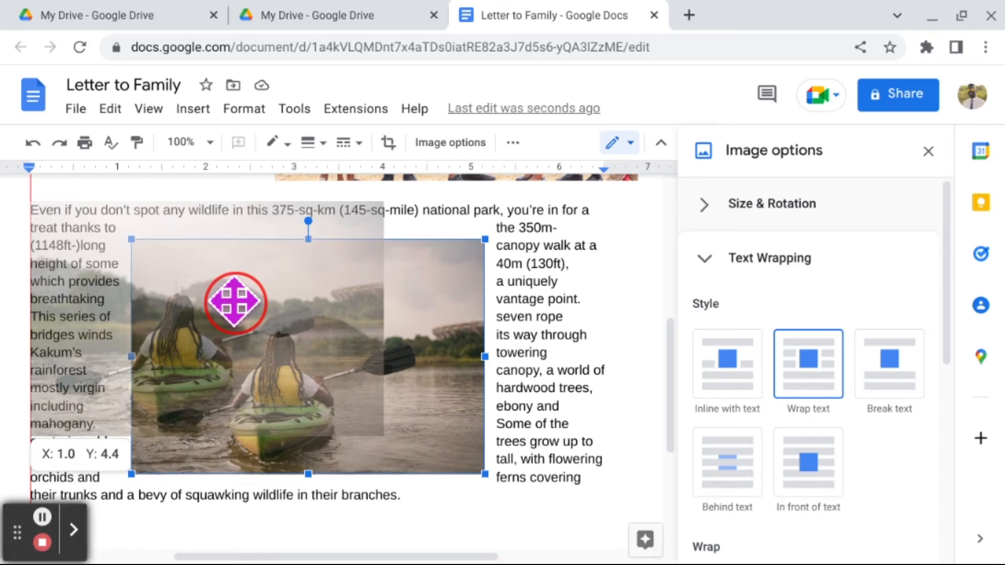
{"action": "left_click_drag", "start_coordinate": [235, 302], "coordinate": [235, 302]}
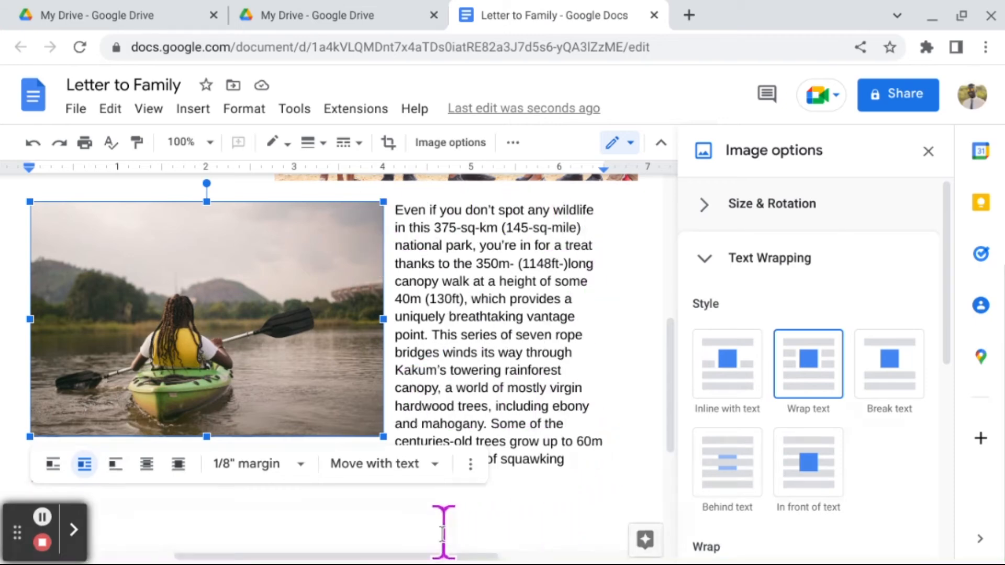
Step: Deselect the kayaking photo, close its image options and check how both paragraphs wrap around their photos
{"action": "left_click", "coordinate": [552, 507]}
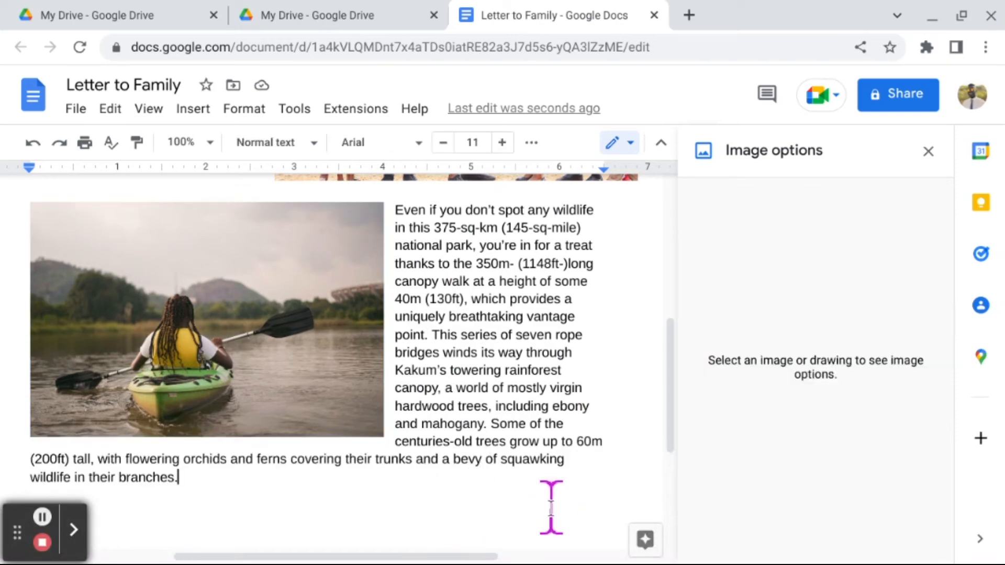
{"action": "scroll", "coordinate": [379, 503], "scroll_direction": "up", "scroll_amount": 3}
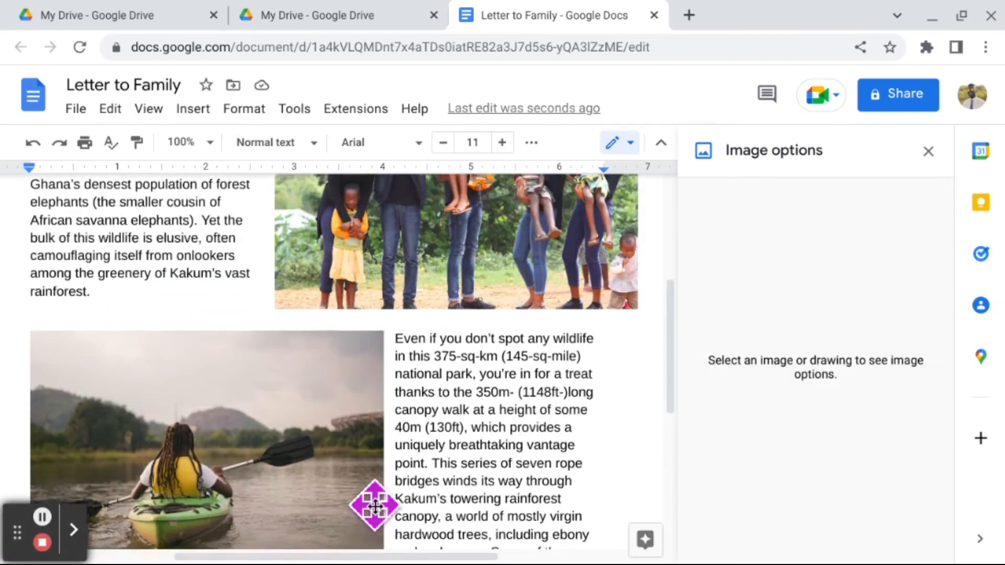
{"action": "scroll", "coordinate": [375, 506], "scroll_direction": "up", "scroll_amount": 5}
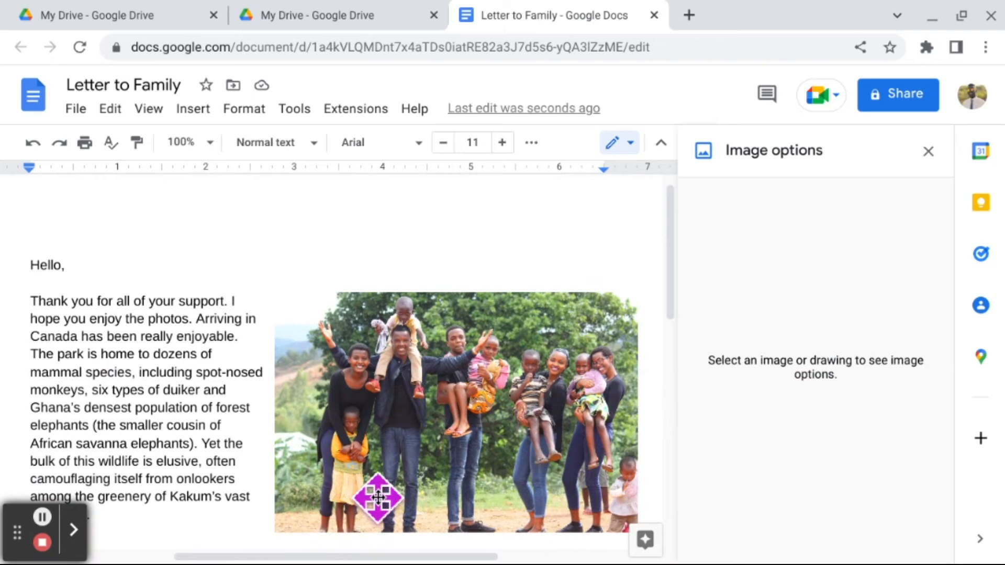
{"action": "scroll", "coordinate": [384, 410], "scroll_direction": "down", "scroll_amount": 2}
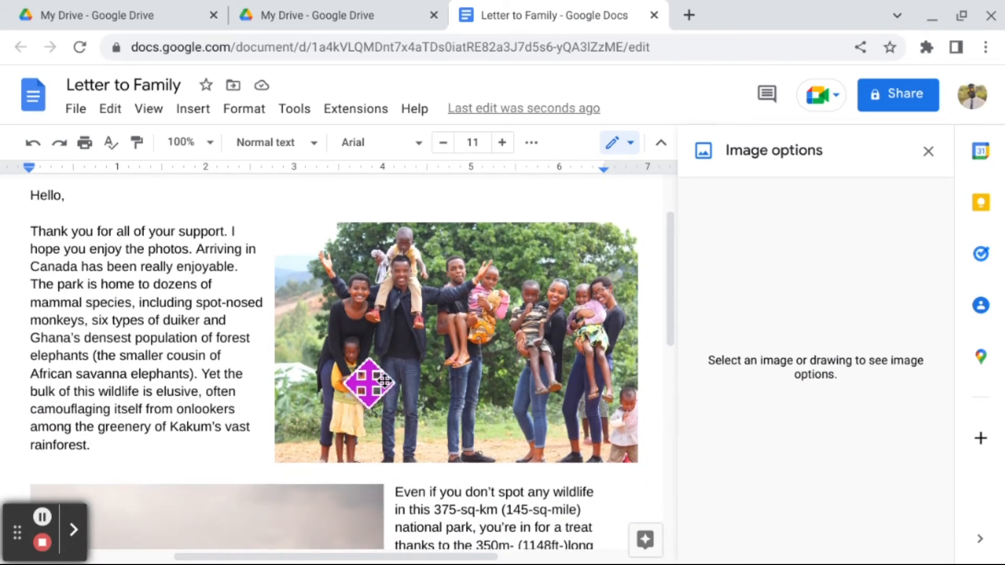
{"action": "scroll", "coordinate": [414, 370], "scroll_direction": "down", "scroll_amount": 1}
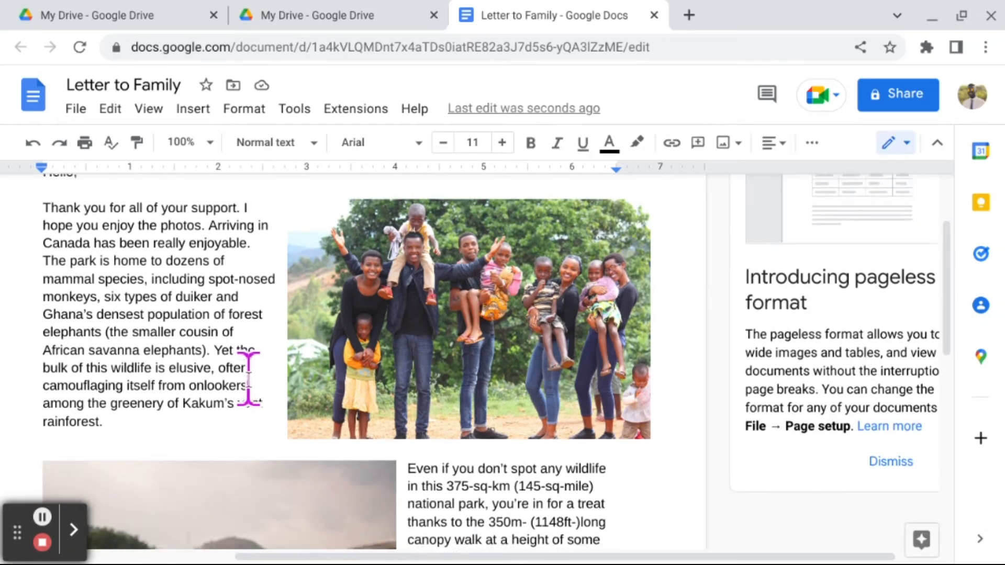
{"action": "scroll", "coordinate": [247, 366], "scroll_direction": "up", "scroll_amount": 3}
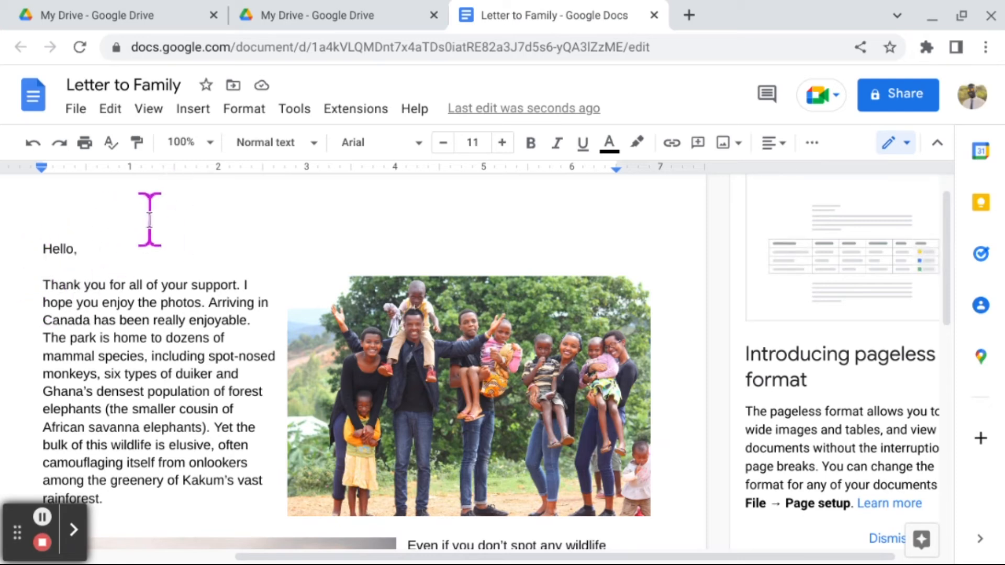
{"action": "scroll", "coordinate": [88, 248], "scroll_direction": "up", "scroll_amount": 1}
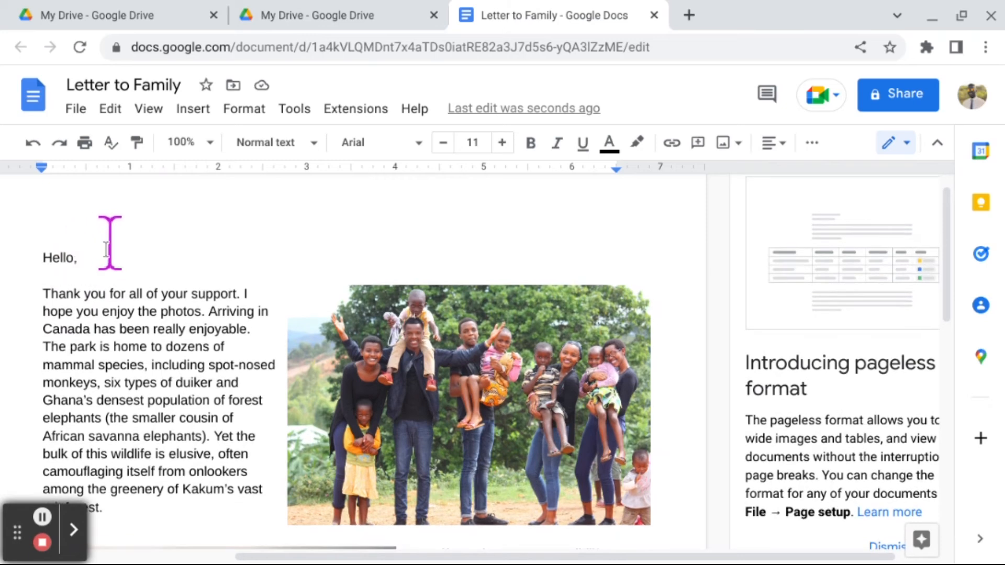
Step: Increase the font size of the greeting word "Hello" to 14
{"action": "double_click", "coordinate": [57, 257]}
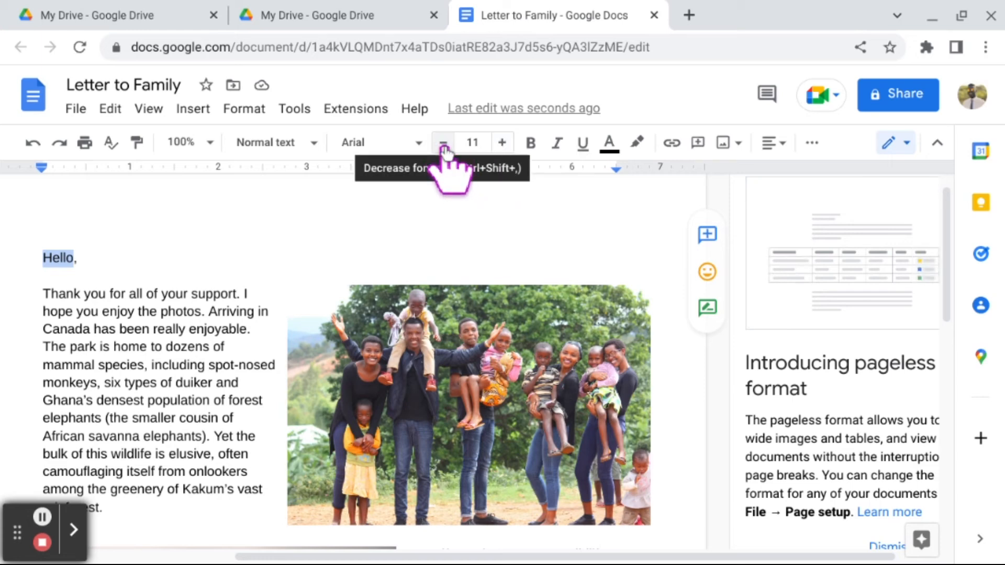
{"action": "left_click", "coordinate": [503, 150]}
{"action": "left_click", "coordinate": [503, 150]}
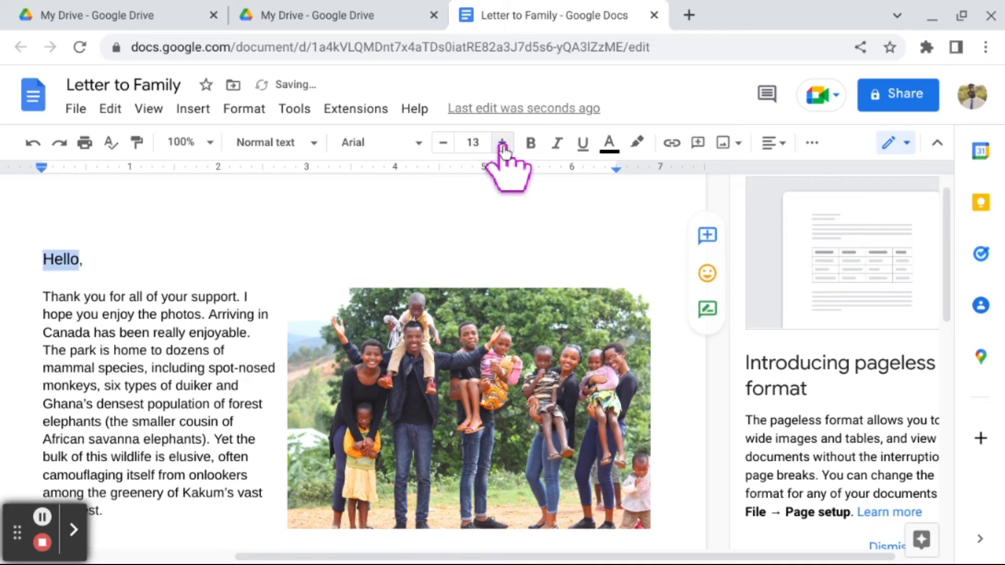
{"action": "left_click", "coordinate": [503, 149]}
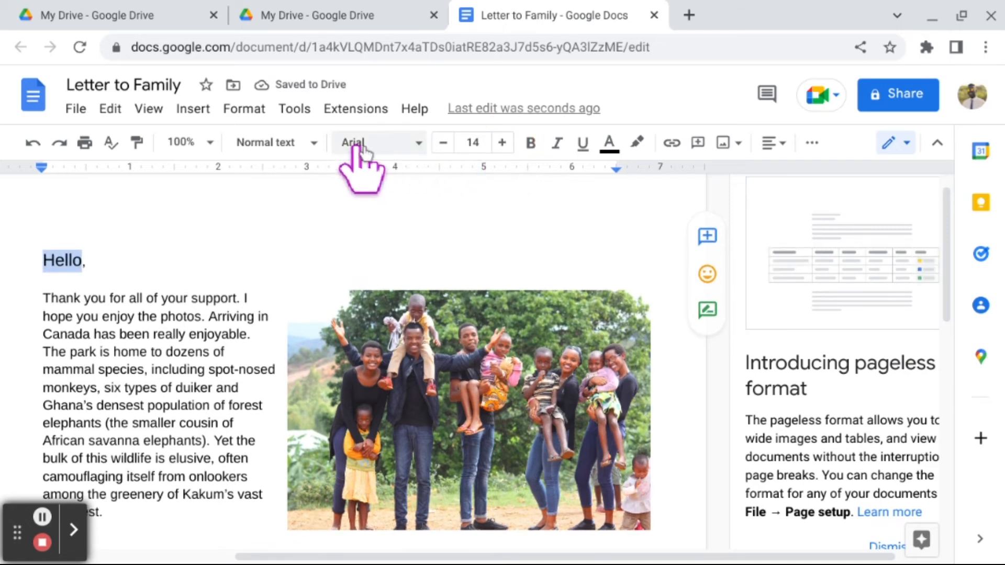
Step: Browse the available fonts and change the greeting word "Hello" to Lobster
{"action": "left_click", "coordinate": [419, 143]}
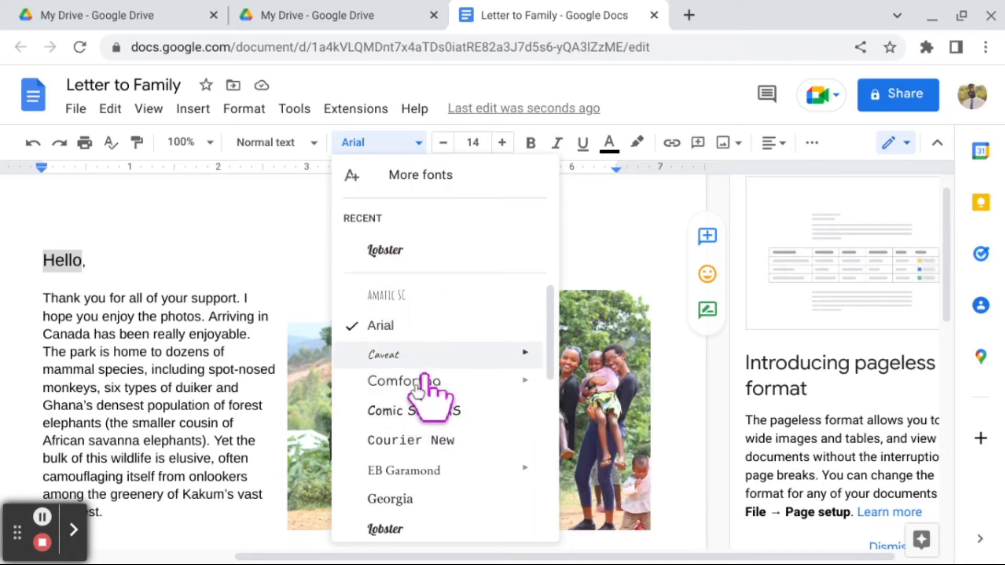
{"action": "mouse_move", "coordinate": [459, 355]}
{"action": "scroll", "coordinate": [459, 355], "scroll_direction": "down", "scroll_amount": 1}
{"action": "scroll", "coordinate": [459, 355], "scroll_direction": "down", "scroll_amount": 5}
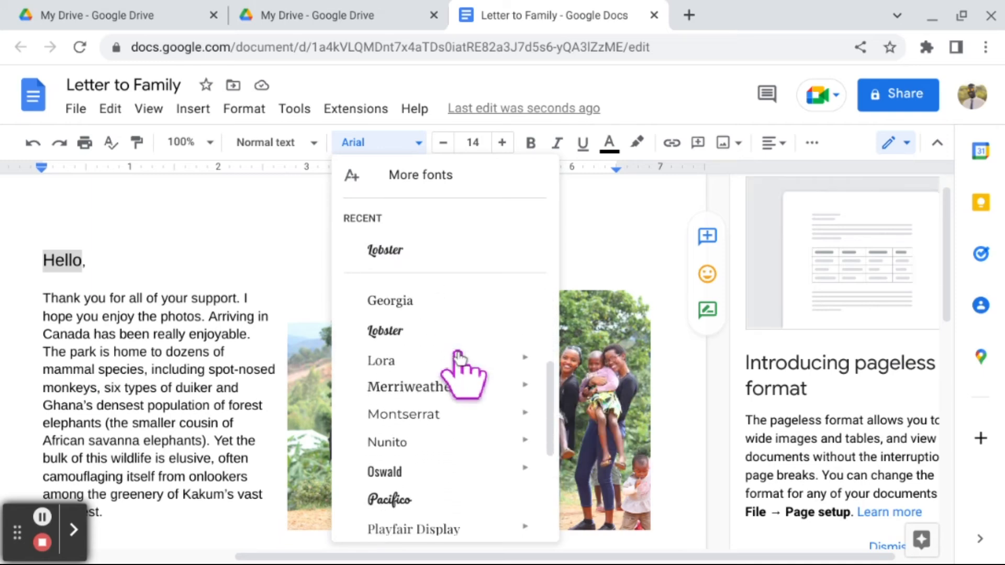
{"action": "scroll", "coordinate": [459, 357], "scroll_direction": "down", "scroll_amount": 2}
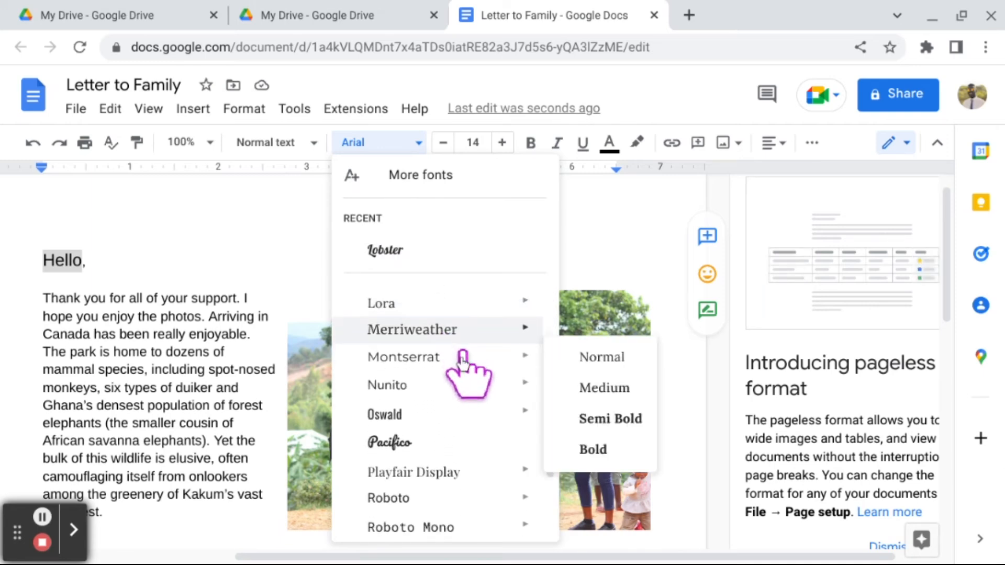
{"action": "scroll", "coordinate": [463, 362], "scroll_direction": "down", "scroll_amount": 2}
{"action": "scroll", "coordinate": [463, 386], "scroll_direction": "down", "scroll_amount": 2}
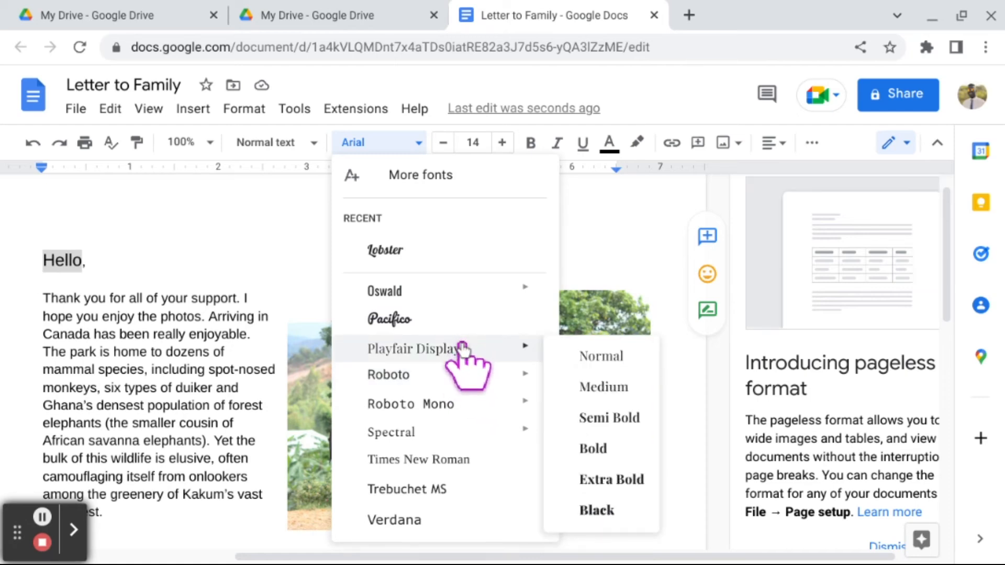
{"action": "scroll", "coordinate": [464, 356], "scroll_direction": "up", "scroll_amount": 3}
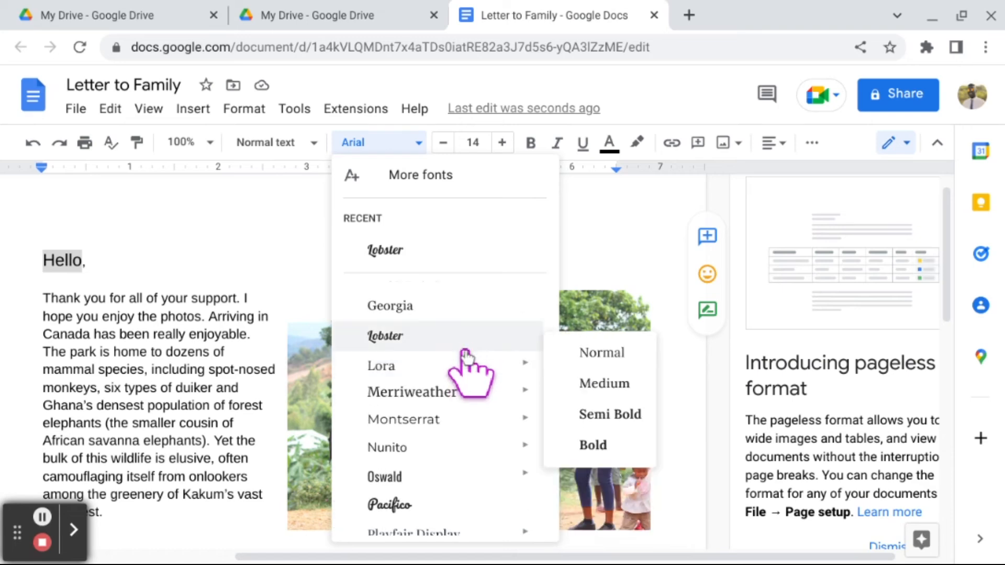
{"action": "scroll", "coordinate": [464, 348], "scroll_direction": "up", "scroll_amount": 3}
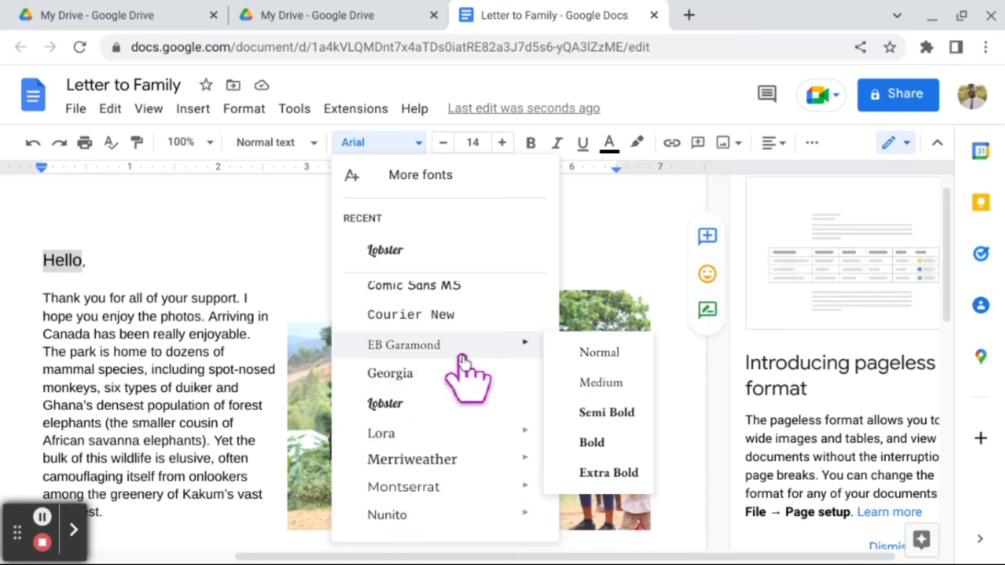
{"action": "scroll", "coordinate": [463, 350], "scroll_direction": "up", "scroll_amount": 3}
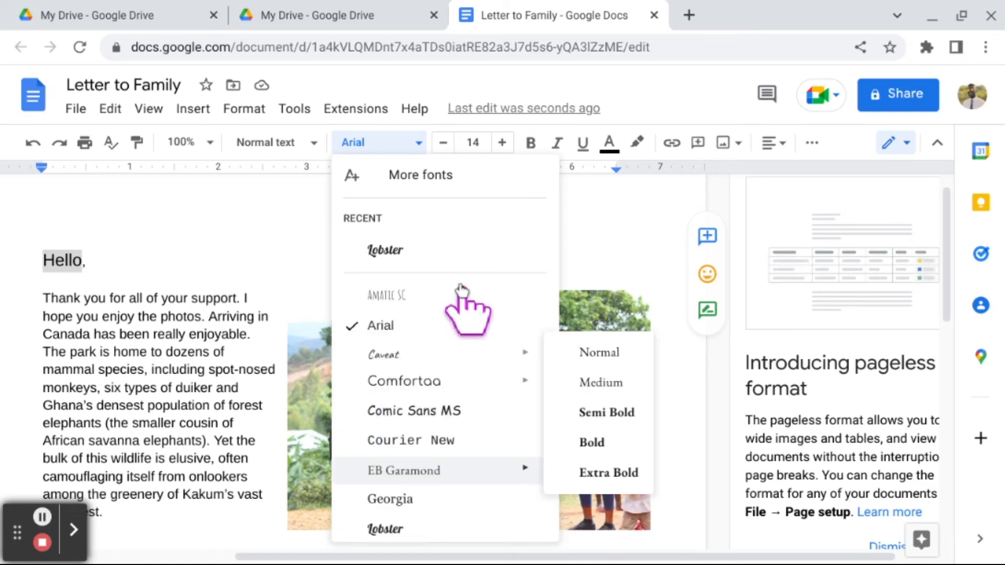
{"action": "left_click", "coordinate": [381, 252]}
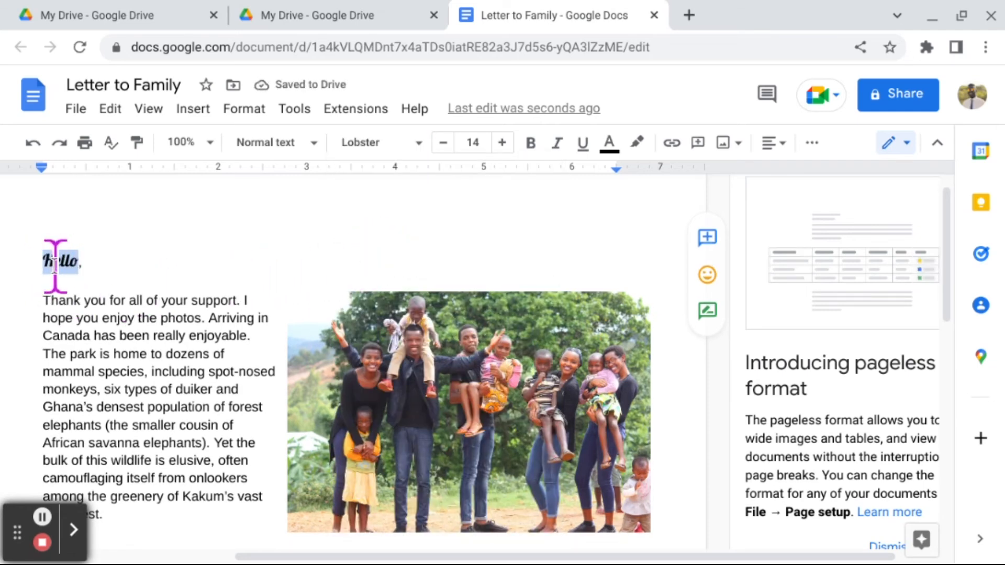
Step: Replace the comma after "Hello" with the text "This is My trip to Ghana" on the same line
{"action": "left_click", "coordinate": [127, 258]}
{"action": "type", "text": ","}
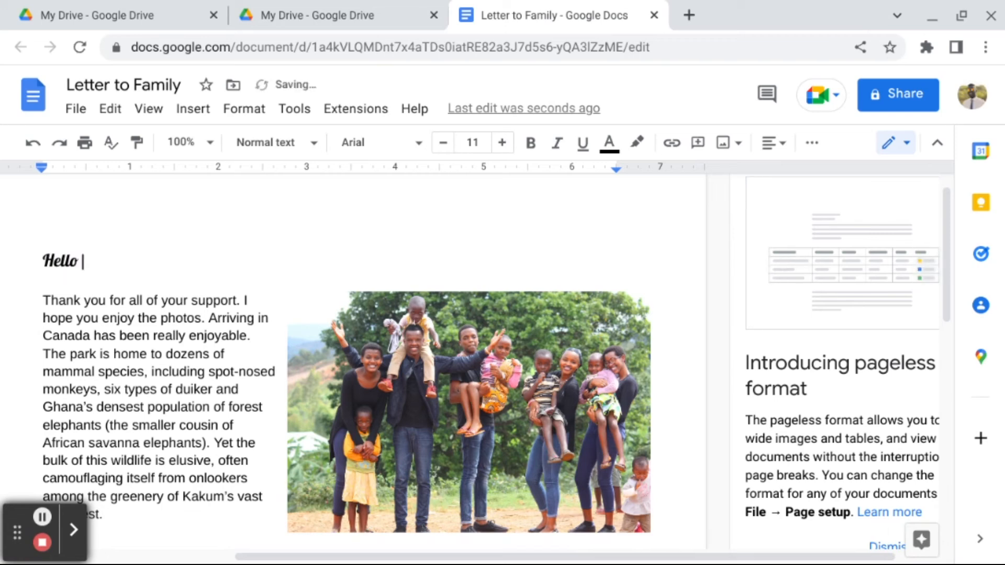
{"action": "type", "text": "his is My trip"}
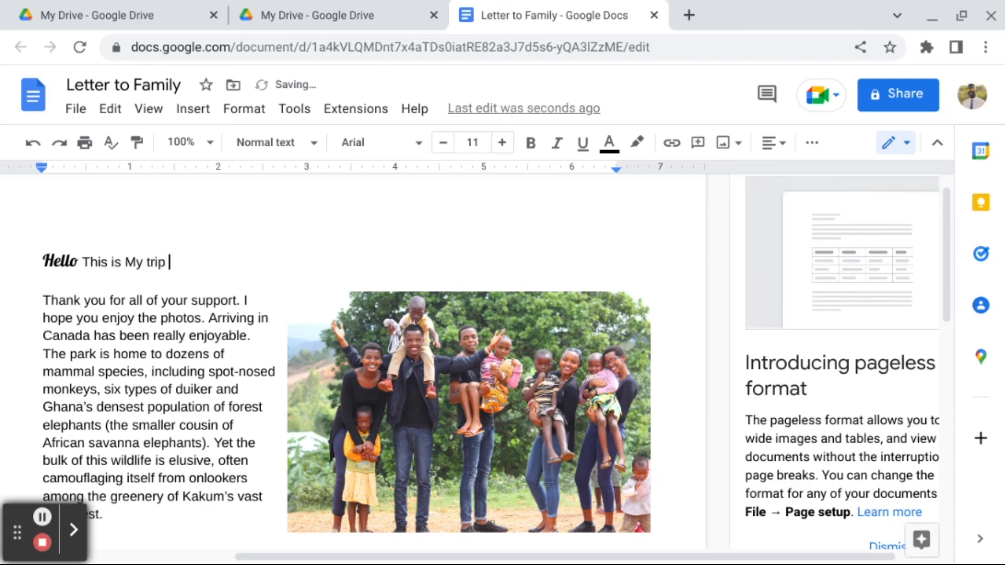
{"action": "type", "text": " to "}
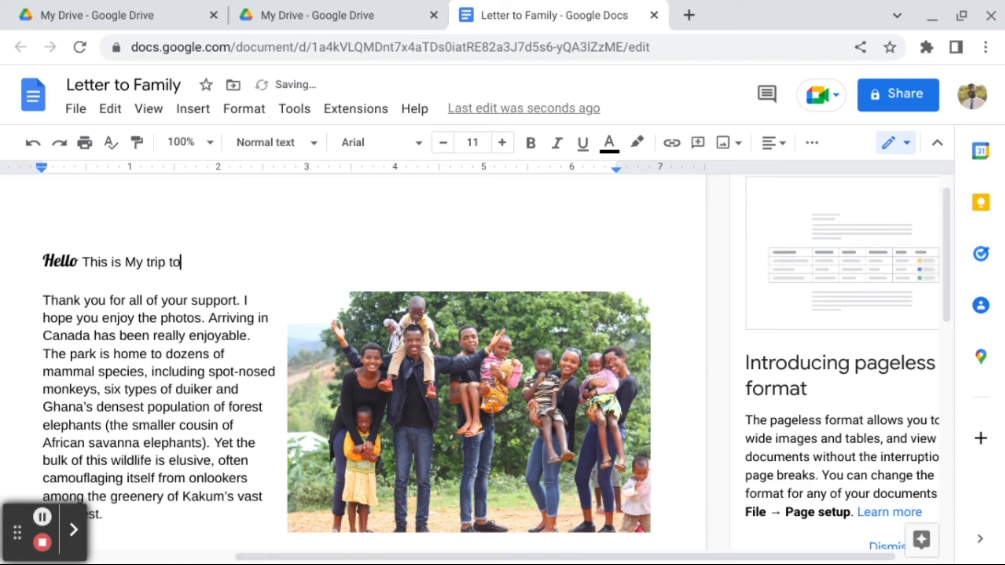
{"action": "type", "text": "Ghana"}
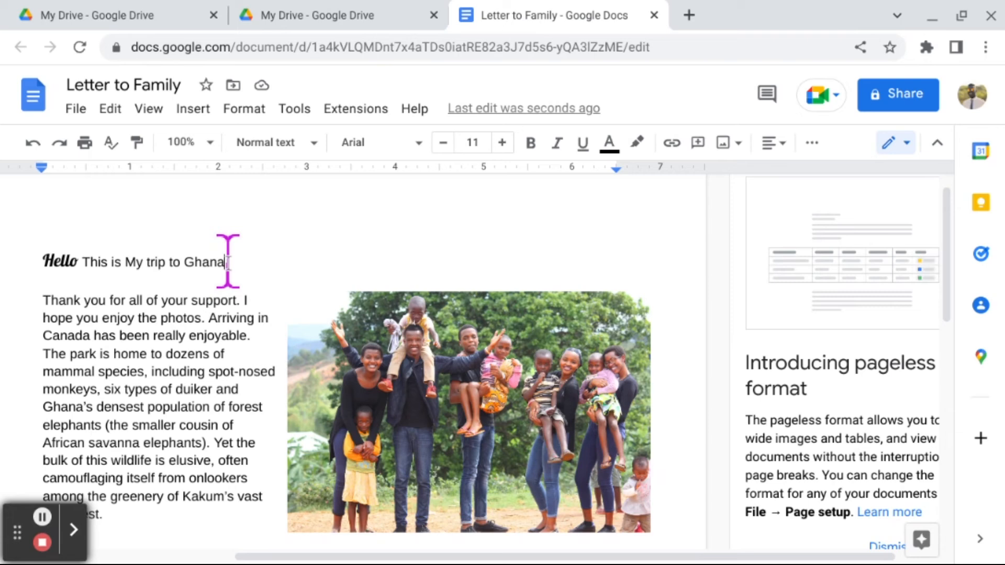
Step: Change the font of "This is My trip to Ghana" to Lobster
{"action": "left_click", "coordinate": [227, 262]}
{"action": "left_click_drag", "start_coordinate": [228, 261], "coordinate": [87, 262]}
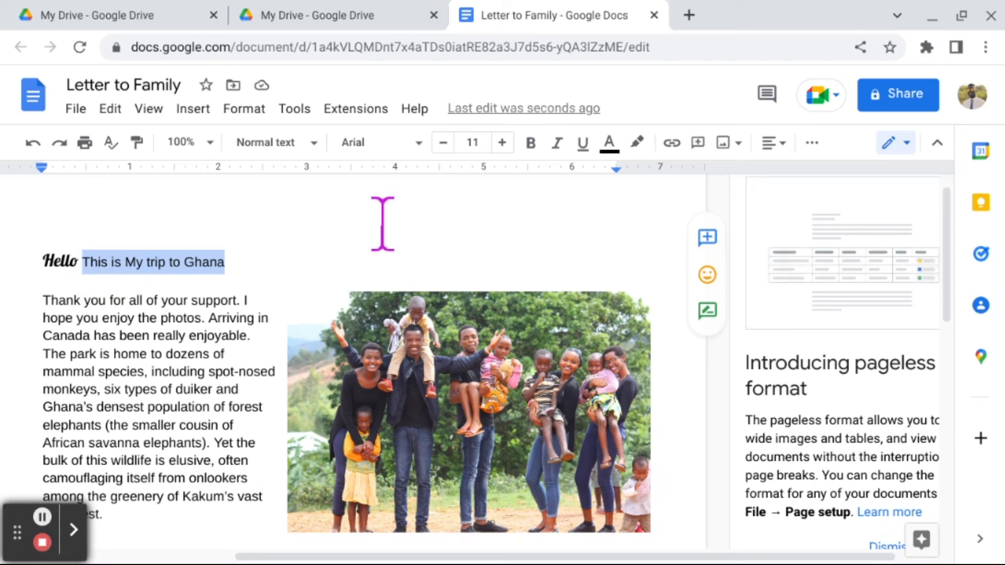
{"action": "left_click", "coordinate": [419, 142]}
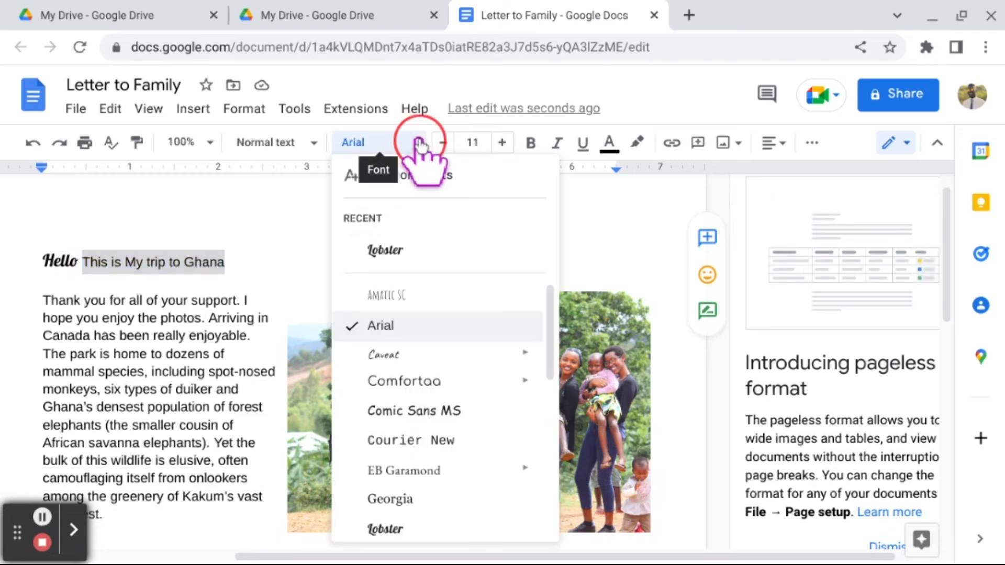
{"action": "left_click", "coordinate": [386, 250]}
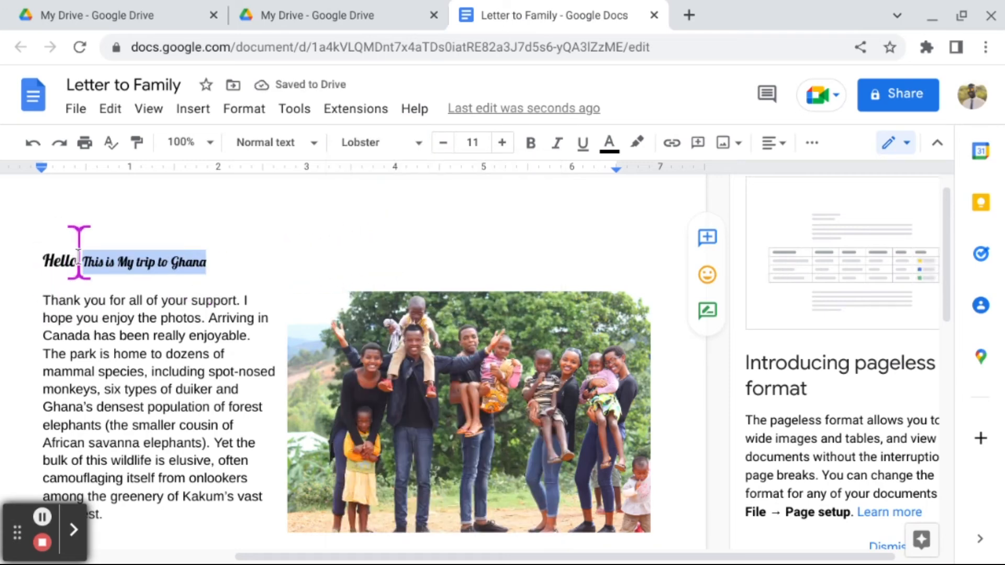
{"action": "left_click", "coordinate": [217, 264]}
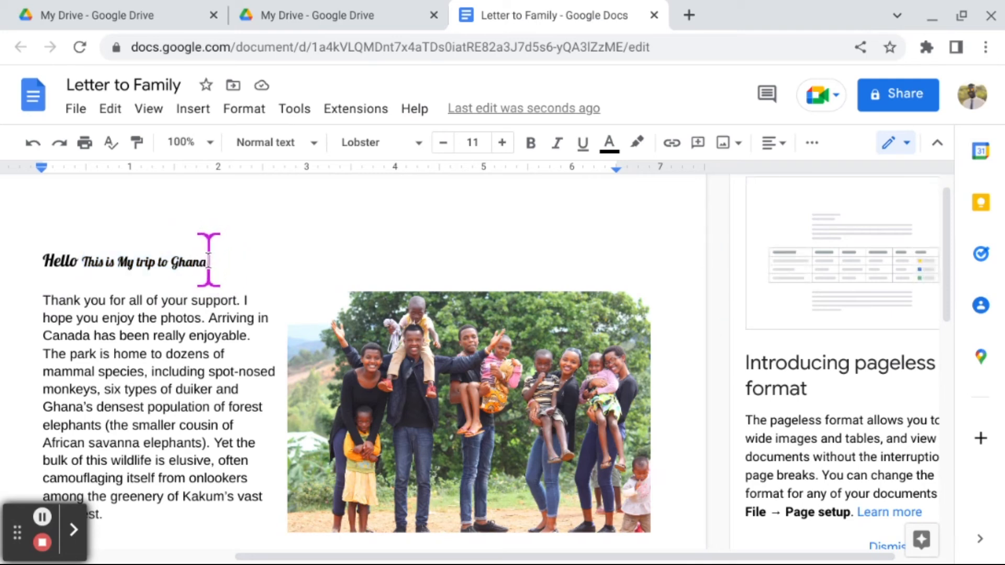
Step: Set the whole line "Hello This is My trip to Ghana" to font size 18
{"action": "left_click", "coordinate": [209, 260]}
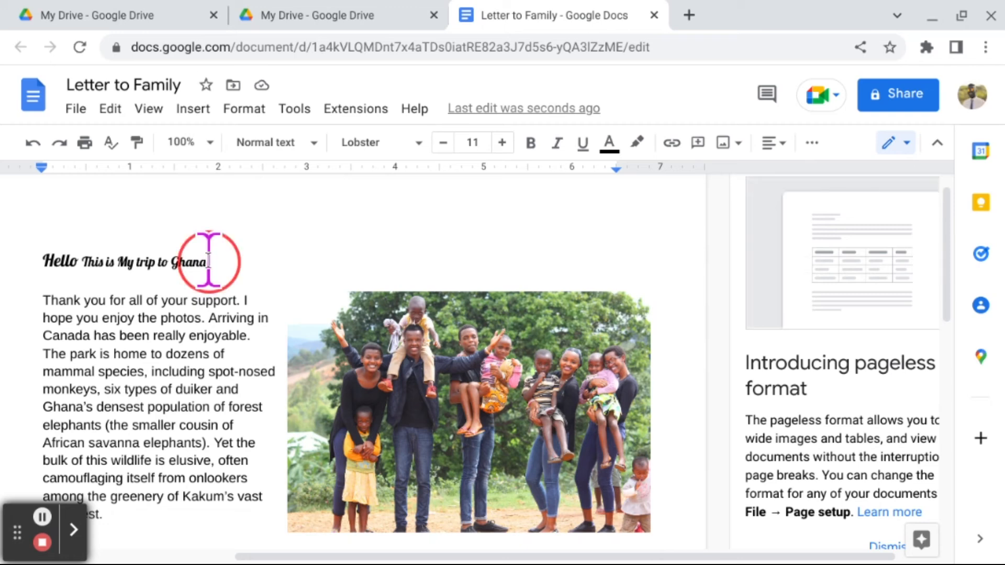
{"action": "left_click_drag", "start_coordinate": [209, 260], "coordinate": [42, 264]}
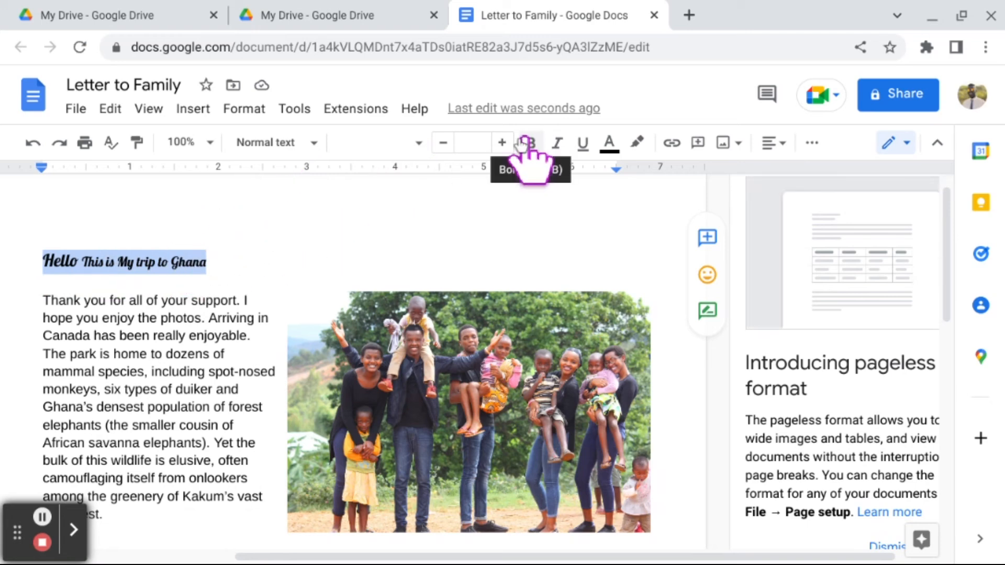
{"action": "left_click", "coordinate": [504, 143]}
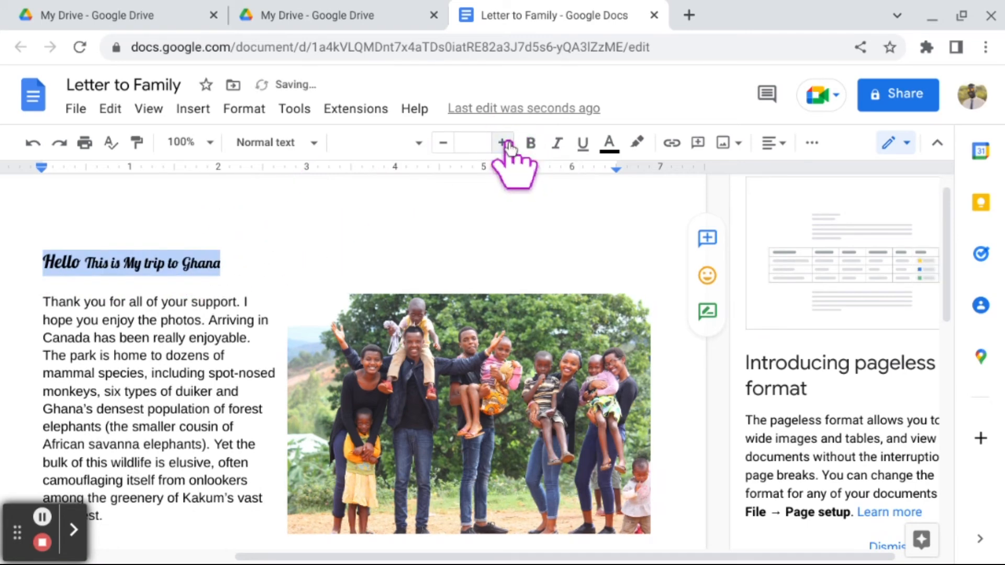
{"action": "left_click", "coordinate": [464, 142]}
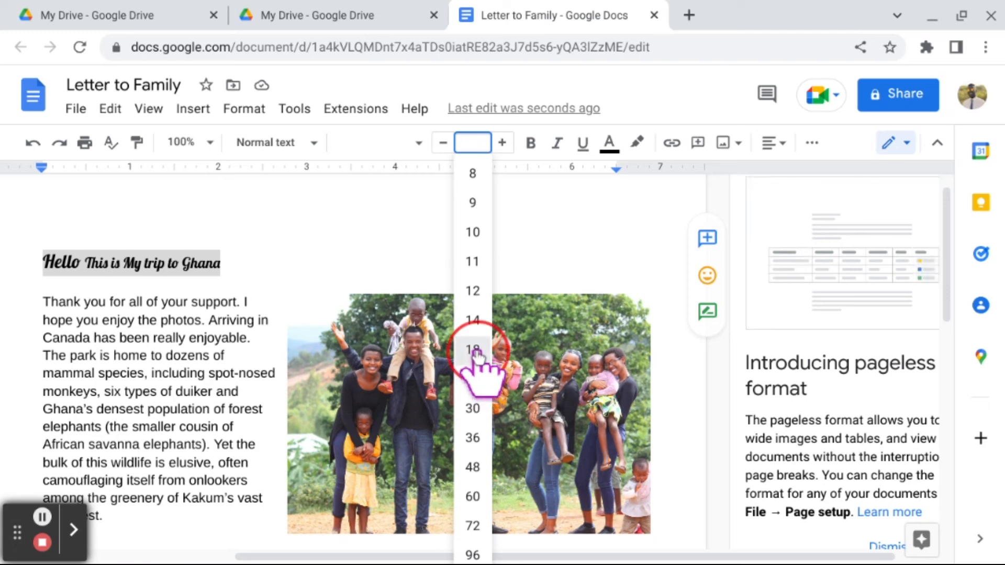
{"action": "left_click", "coordinate": [476, 350]}
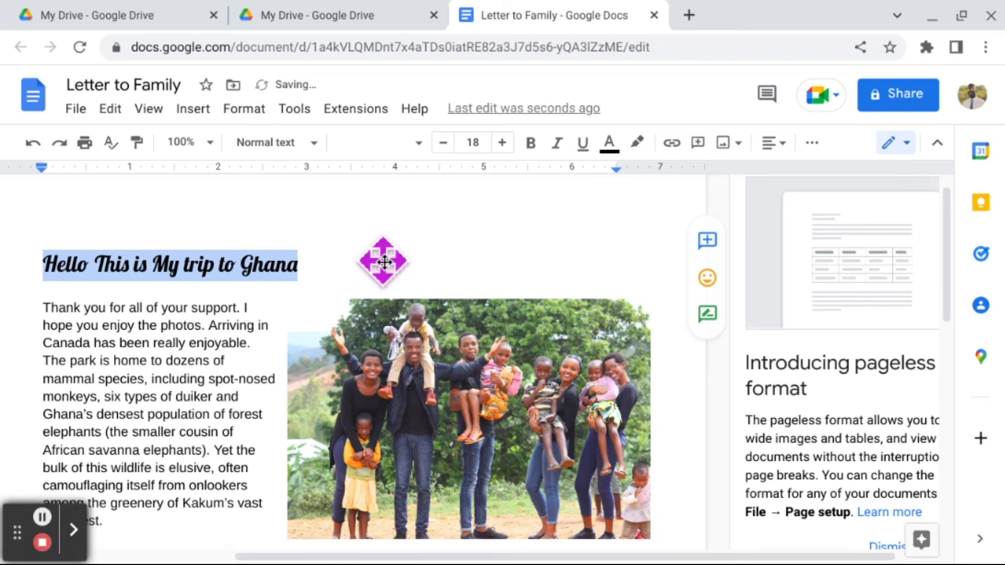
{"action": "left_click", "coordinate": [341, 272]}
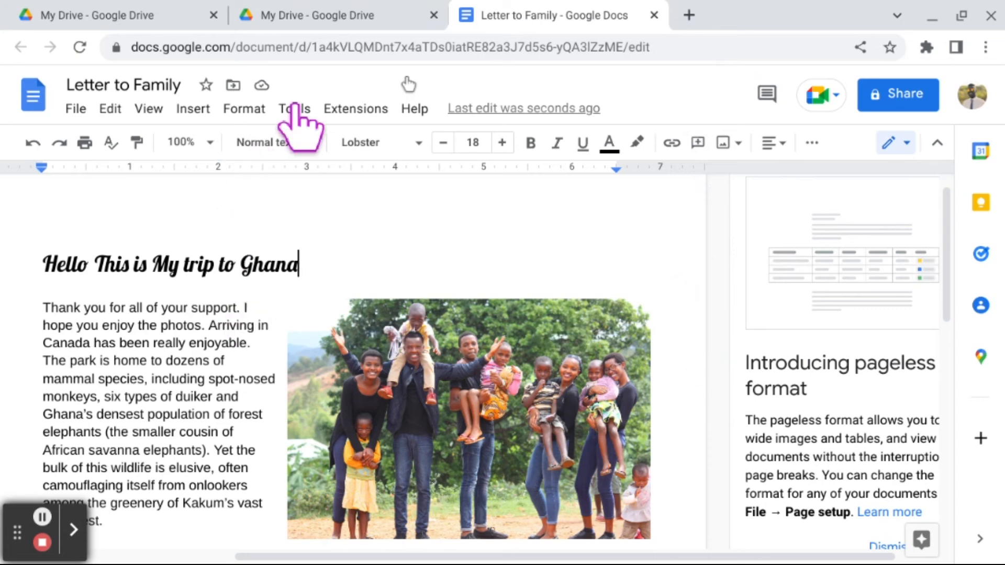
Step: Search Google for "travel blog ghana" in a new browser tab
{"action": "left_click", "coordinate": [690, 16]}
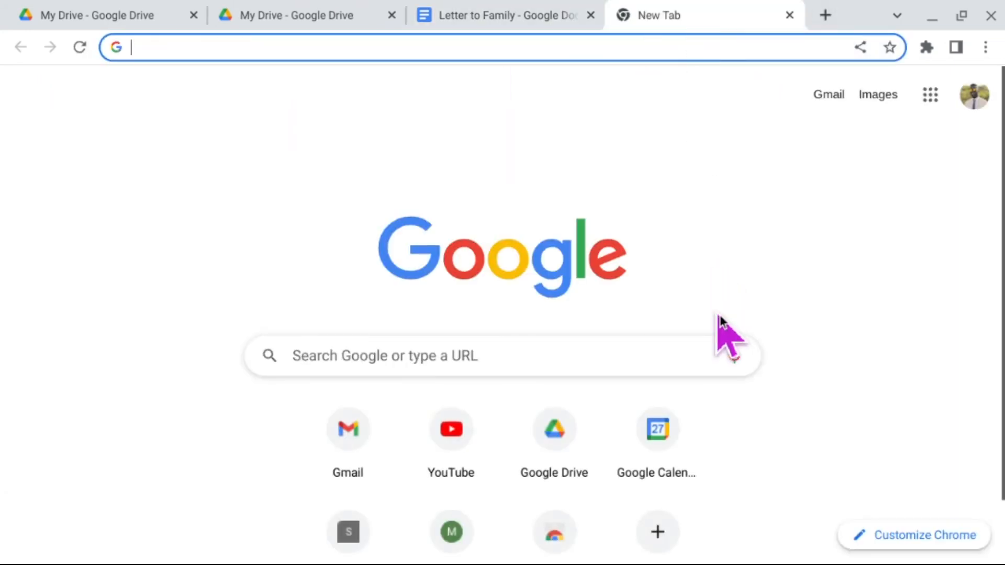
{"action": "left_click", "coordinate": [564, 363]}
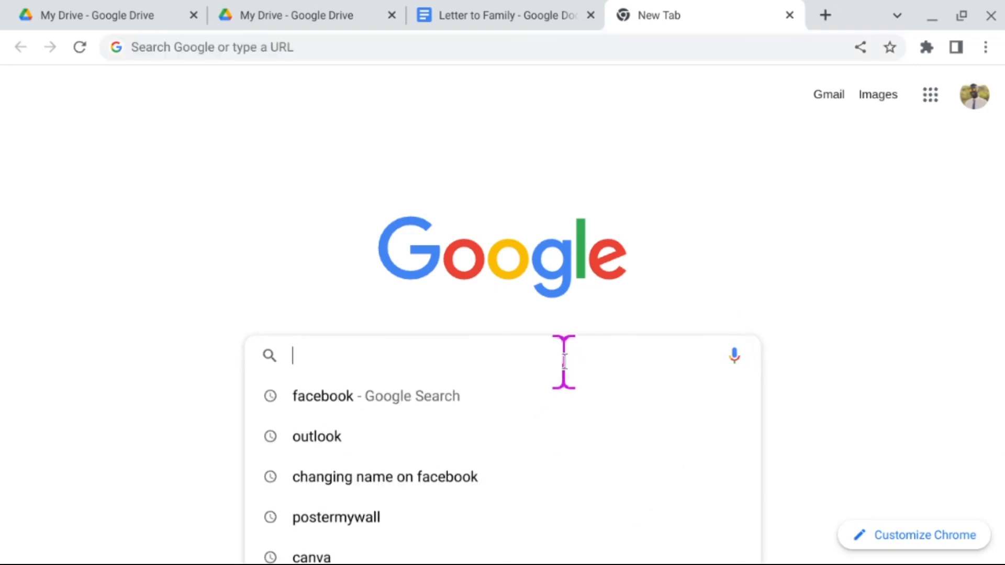
{"action": "type", "text": "travel "}
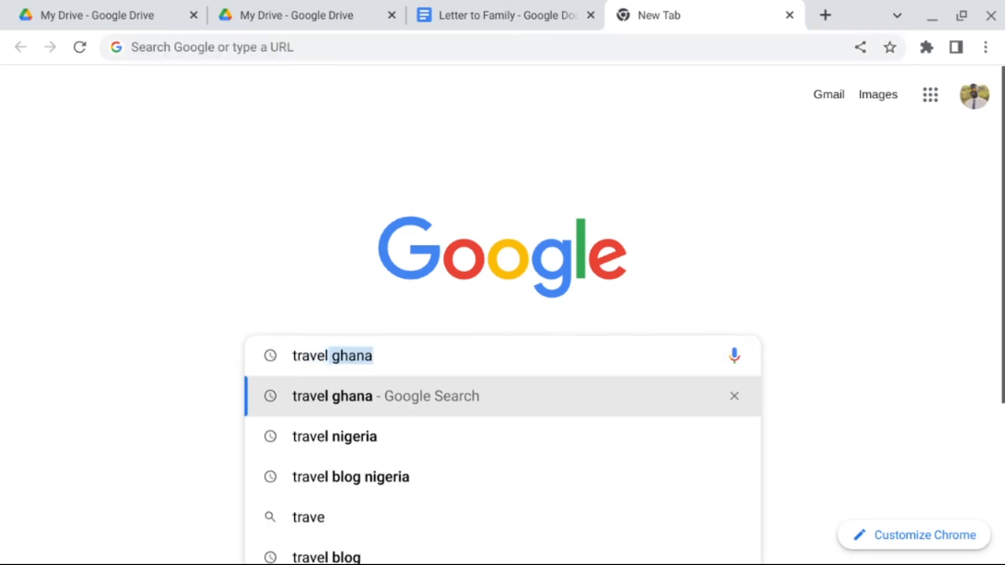
{"action": "type", "text": "blog"}
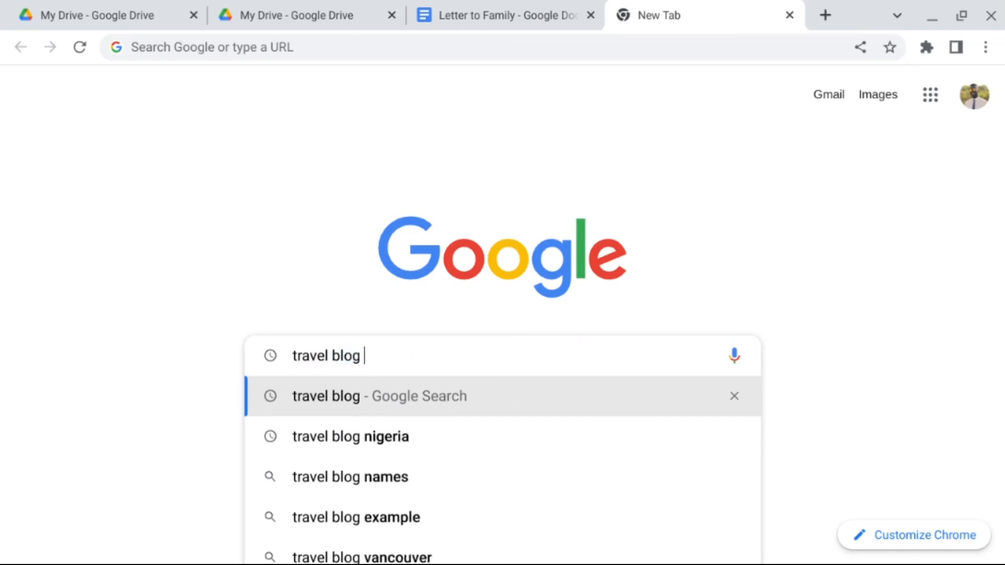
{"action": "type", "text": " ni"}
{"action": "key", "text": "BackSpace"}
{"action": "key", "text": "BackSpace"}
{"action": "key", "text": "BackSpace"}
{"action": "type", "text": "ghana"}
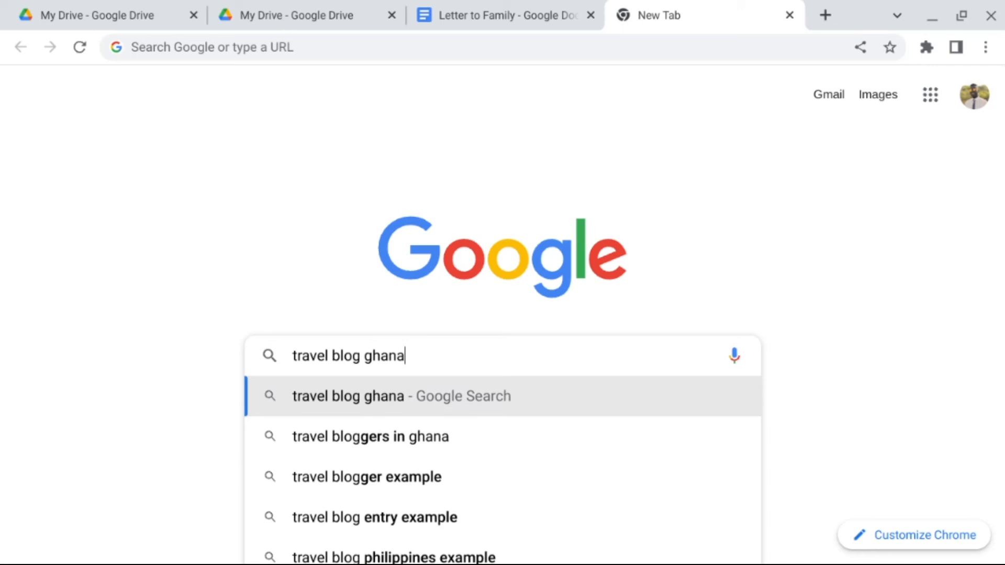
{"action": "key", "text": "Return"}
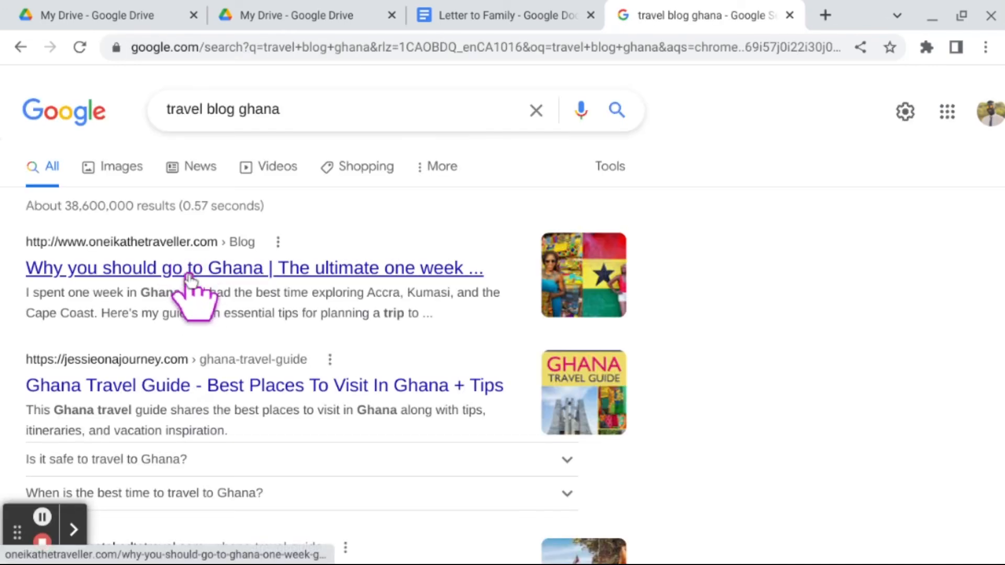
Step: Open the "Why you should go to Ghana" search result and copy the three introductory paragraphs below its photo
{"action": "left_click", "coordinate": [208, 269]}
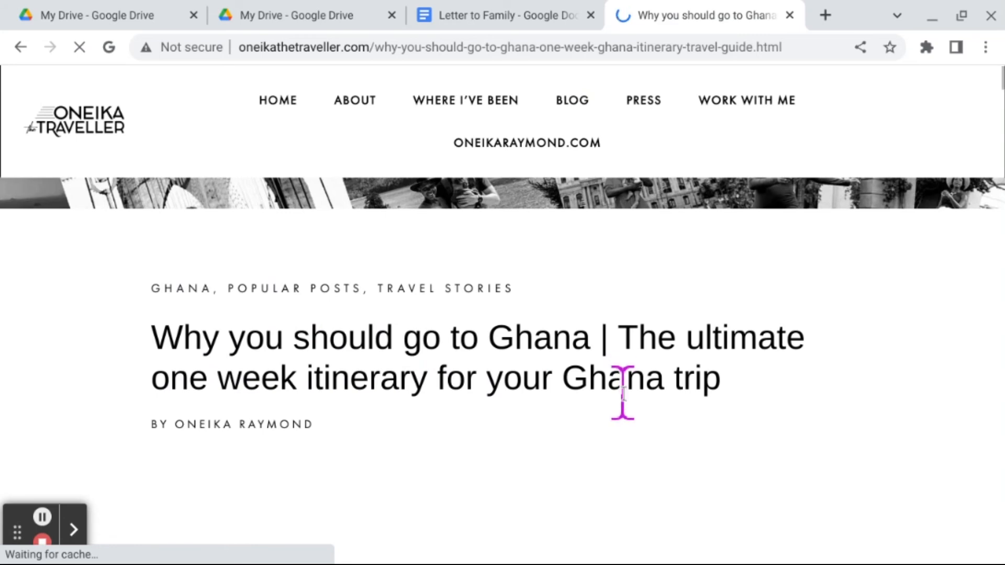
{"action": "scroll", "coordinate": [623, 391], "scroll_direction": "down", "scroll_amount": 1}
{"action": "scroll", "coordinate": [624, 395], "scroll_direction": "down", "scroll_amount": 4}
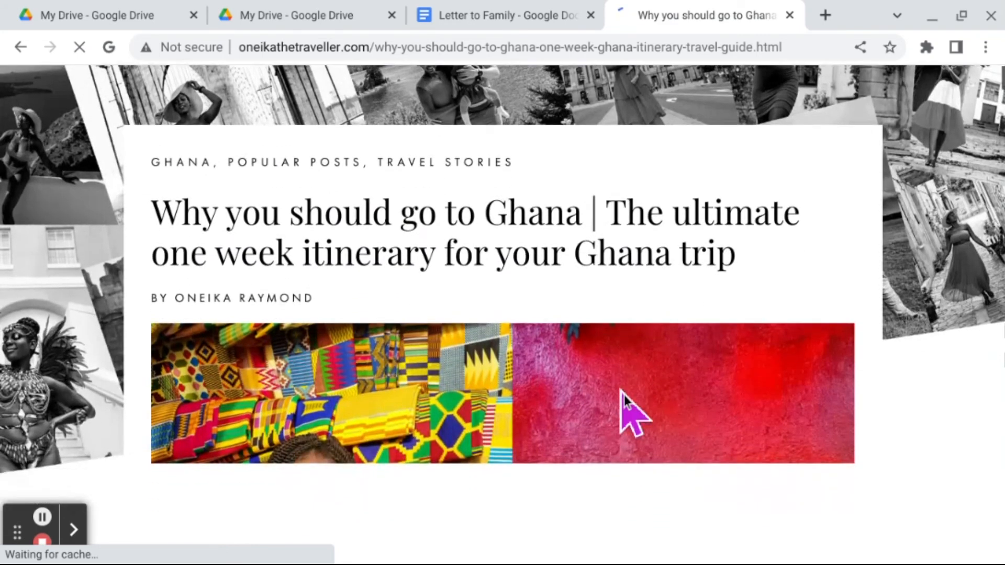
{"action": "scroll", "coordinate": [624, 395], "scroll_direction": "down", "scroll_amount": 3}
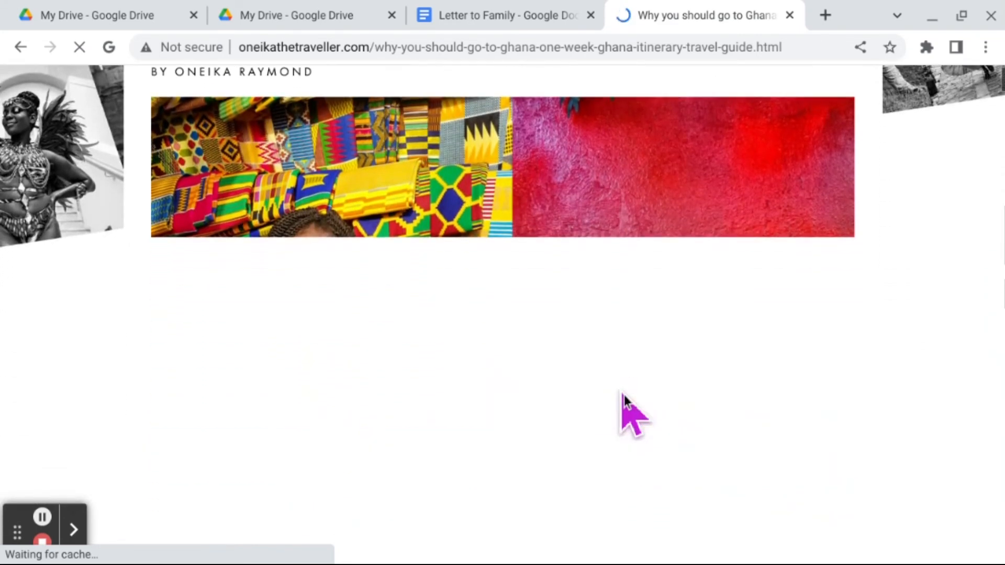
{"action": "scroll", "coordinate": [624, 395], "scroll_direction": "down", "scroll_amount": 6}
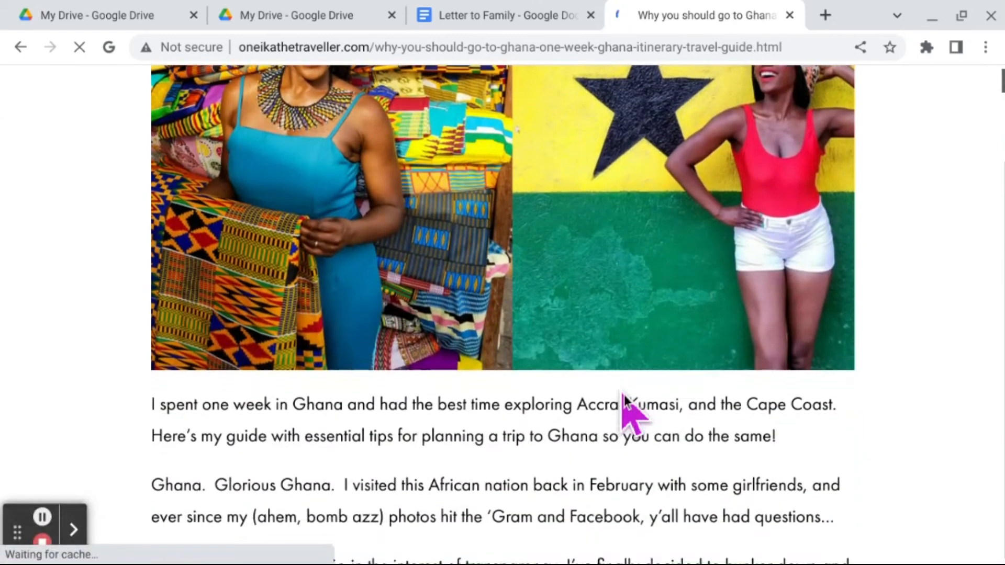
{"action": "scroll", "coordinate": [624, 395], "scroll_direction": "down", "scroll_amount": 2}
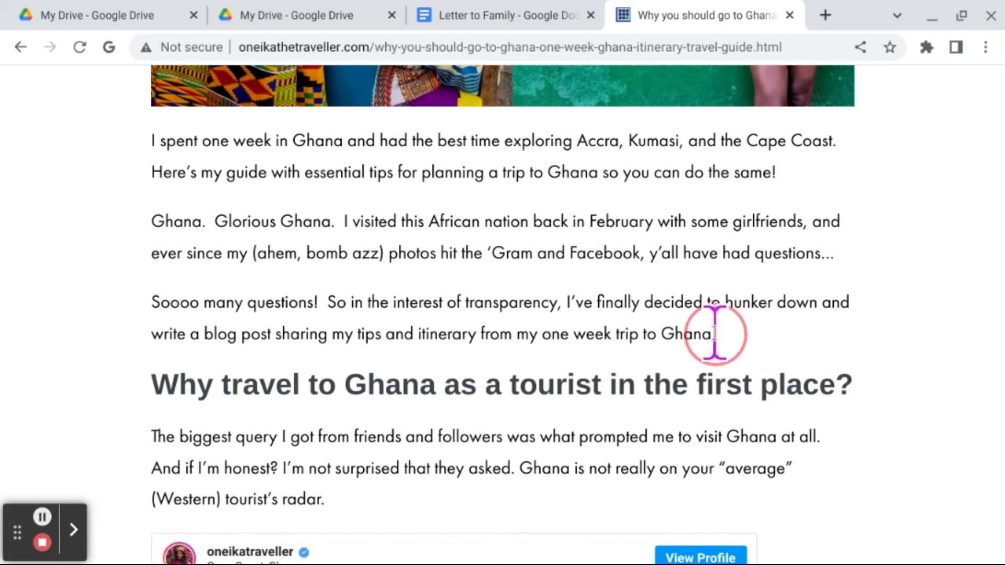
{"action": "left_click_drag", "start_coordinate": [715, 334], "coordinate": [148, 148]}
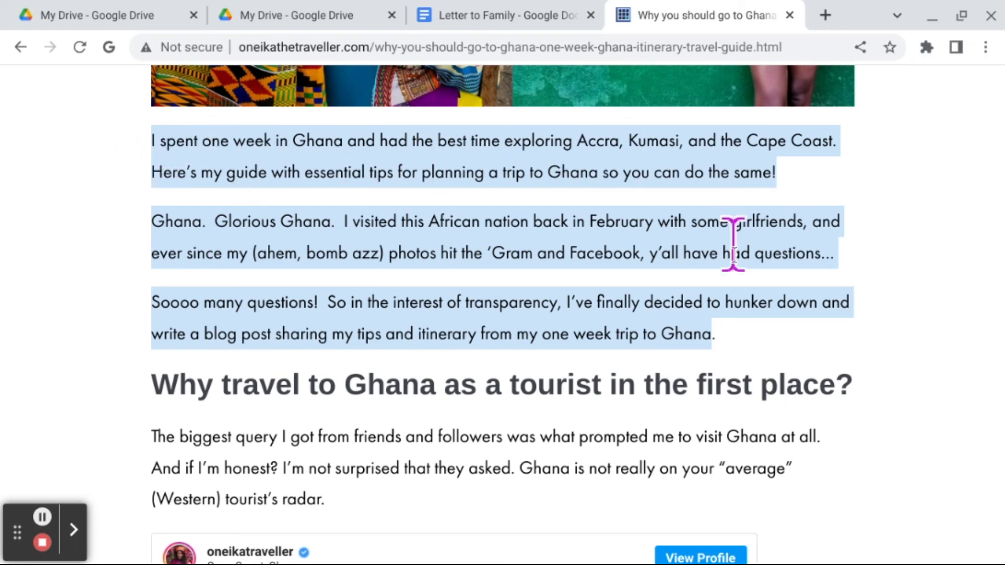
{"action": "right_click", "coordinate": [384, 164]}
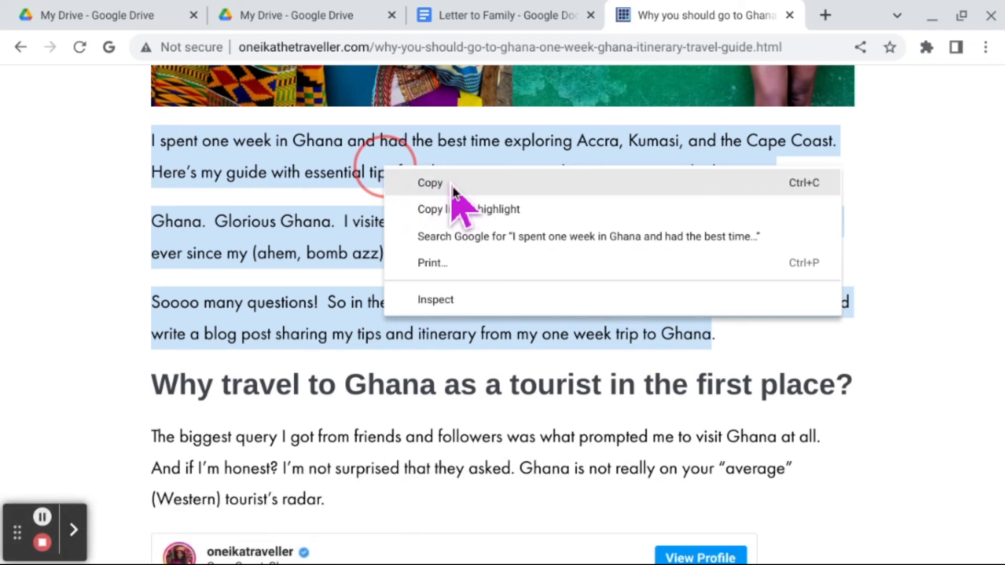
{"action": "left_click", "coordinate": [428, 189]}
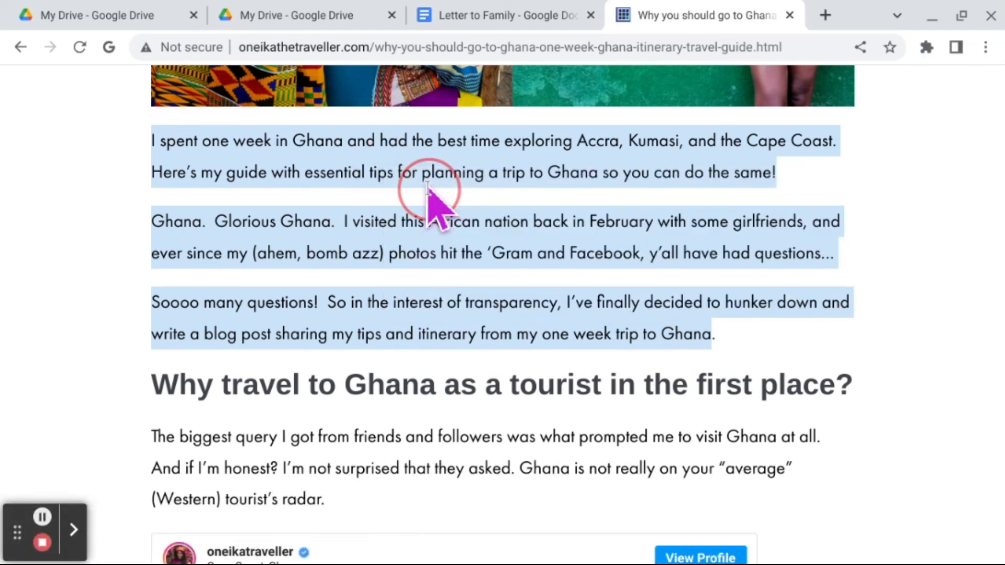
Step: Return to the Letter to Family document and paste the copied paragraphs five lines below the end of its text
{"action": "left_click", "coordinate": [497, 19]}
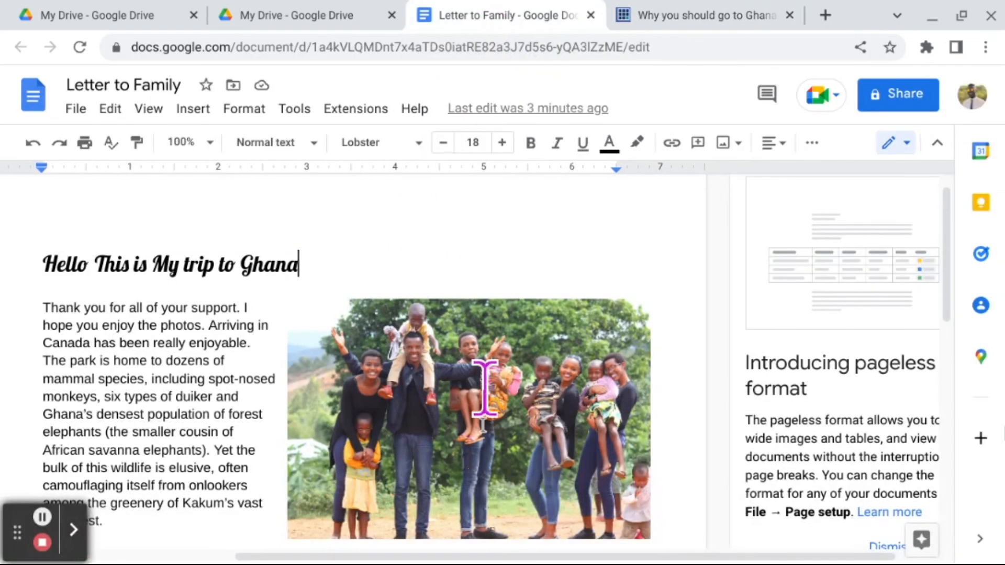
{"action": "scroll", "coordinate": [461, 461], "scroll_direction": "down", "scroll_amount": 10}
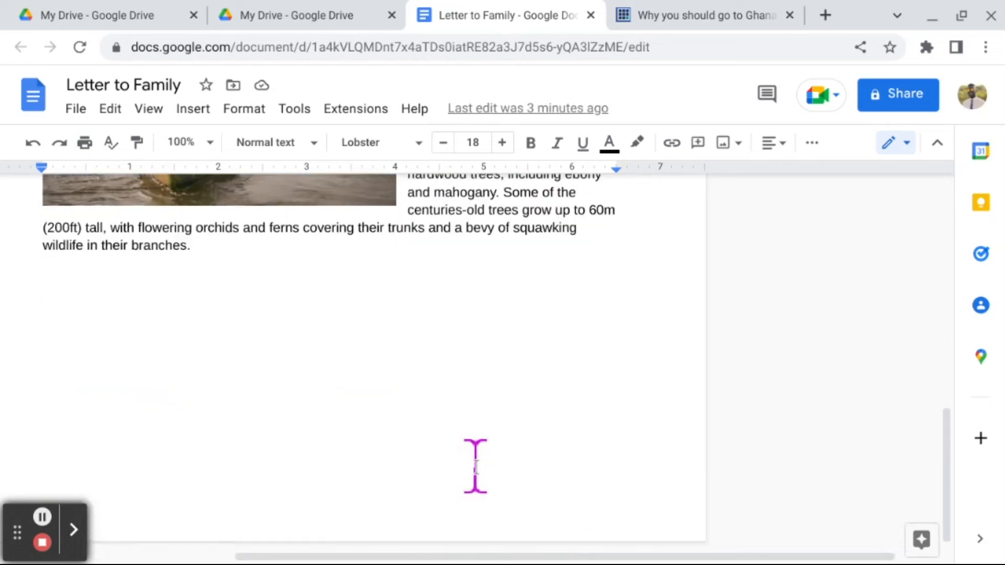
{"action": "left_click", "coordinate": [223, 253]}
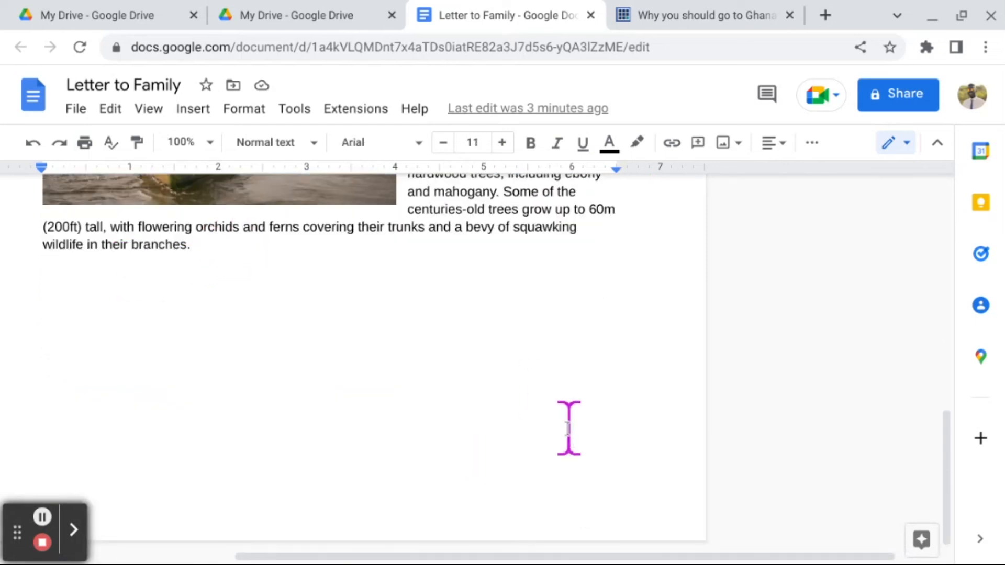
{"action": "key", "text": "Return"}
{"action": "key", "text": "Return"}
{"action": "key", "text": "Return"}
{"action": "key", "text": "Return"}
{"action": "key", "text": "Return"}
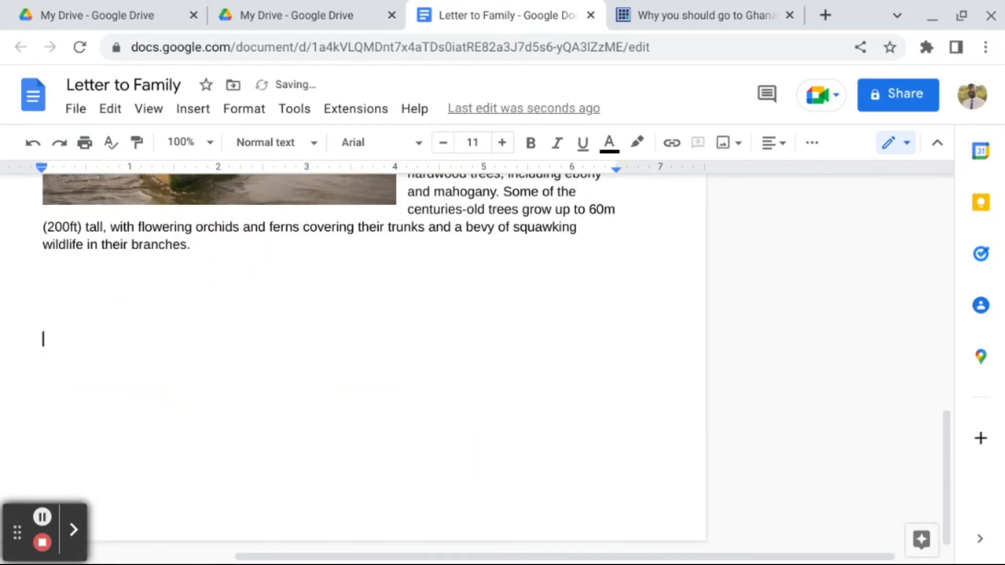
{"action": "right_click", "coordinate": [48, 341]}
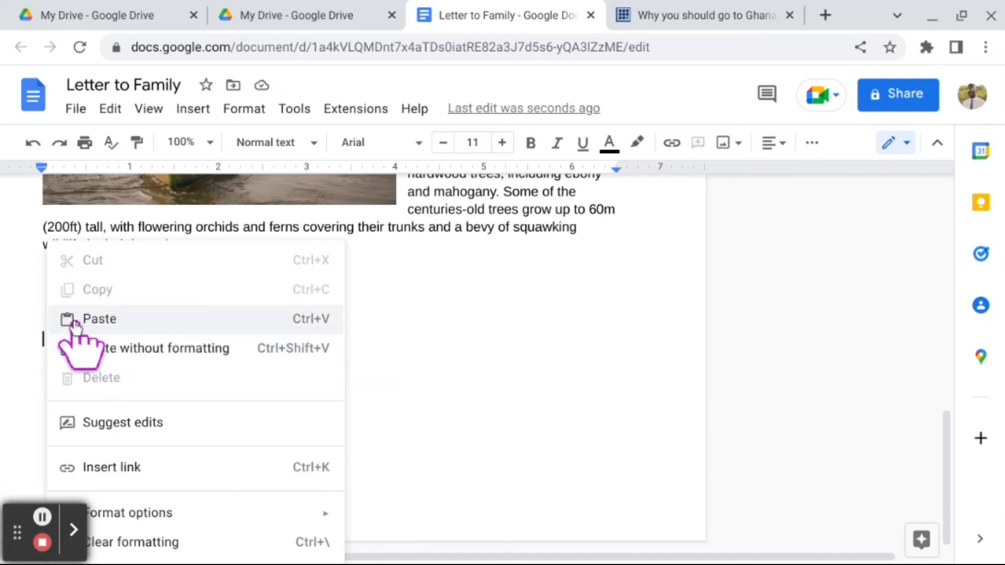
{"action": "left_click", "coordinate": [104, 322]}
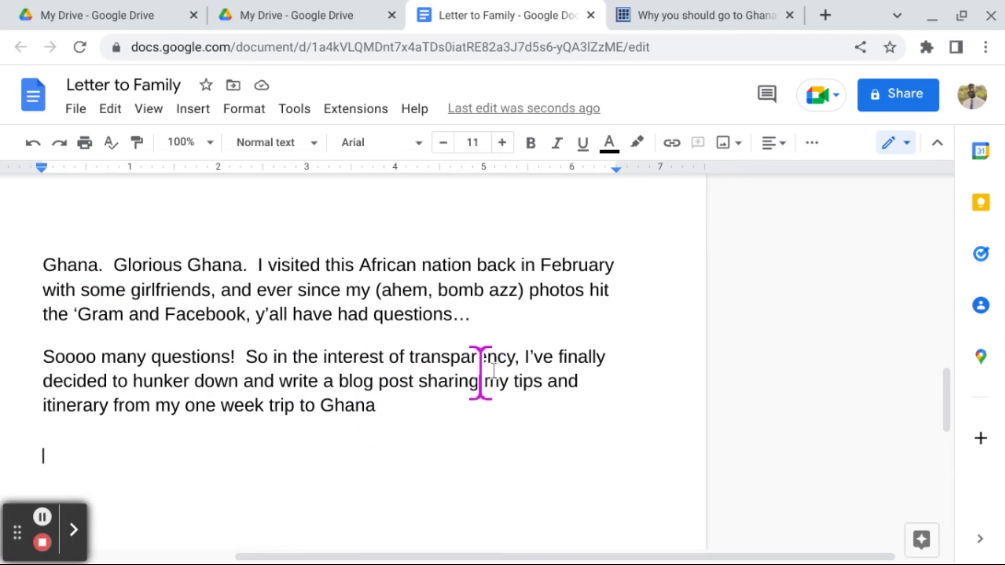
Step: Set the three pasted Ghana paragraphs to font size 11 and check them against the rest of the letter
{"action": "scroll", "coordinate": [449, 355], "scroll_direction": "up", "scroll_amount": 3}
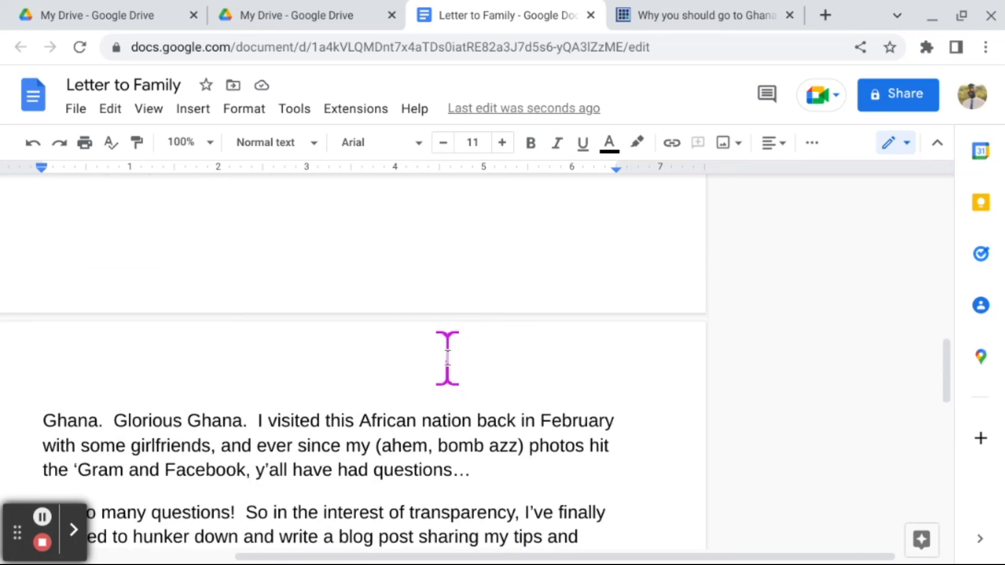
{"action": "scroll", "coordinate": [448, 358], "scroll_direction": "down", "scroll_amount": 2}
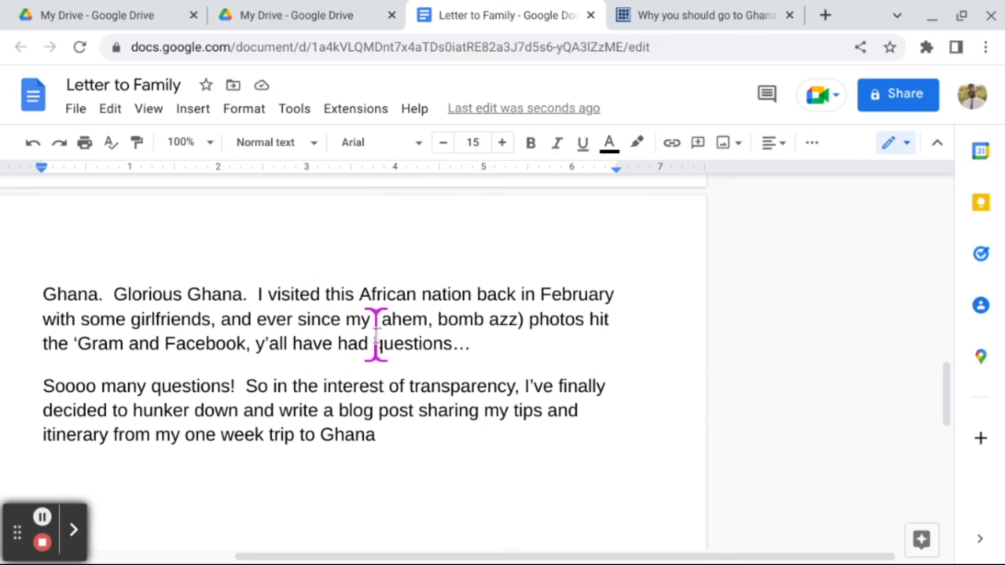
{"action": "scroll", "coordinate": [377, 335], "scroll_direction": "up", "scroll_amount": 4}
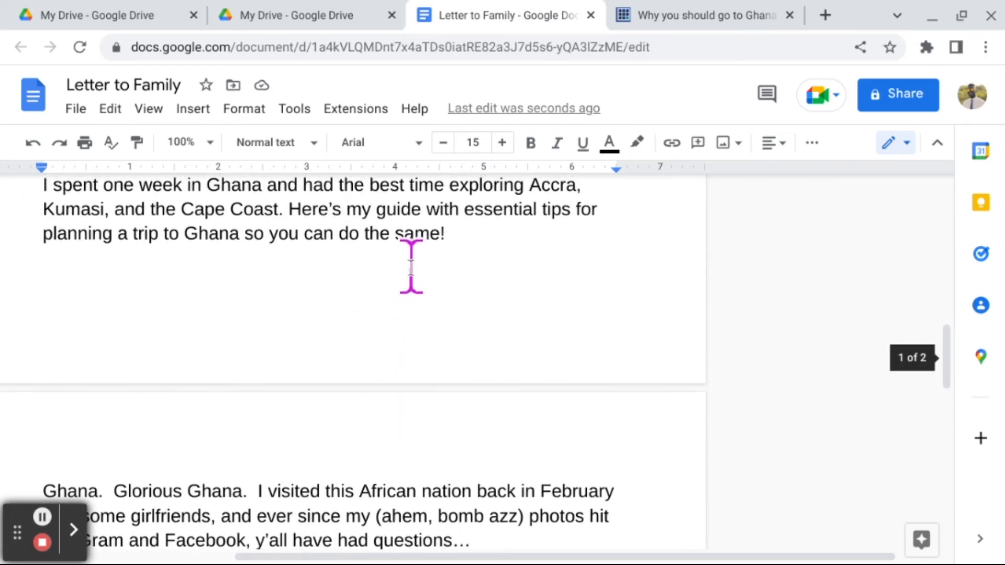
{"action": "scroll", "coordinate": [412, 267], "scroll_direction": "up", "scroll_amount": 4}
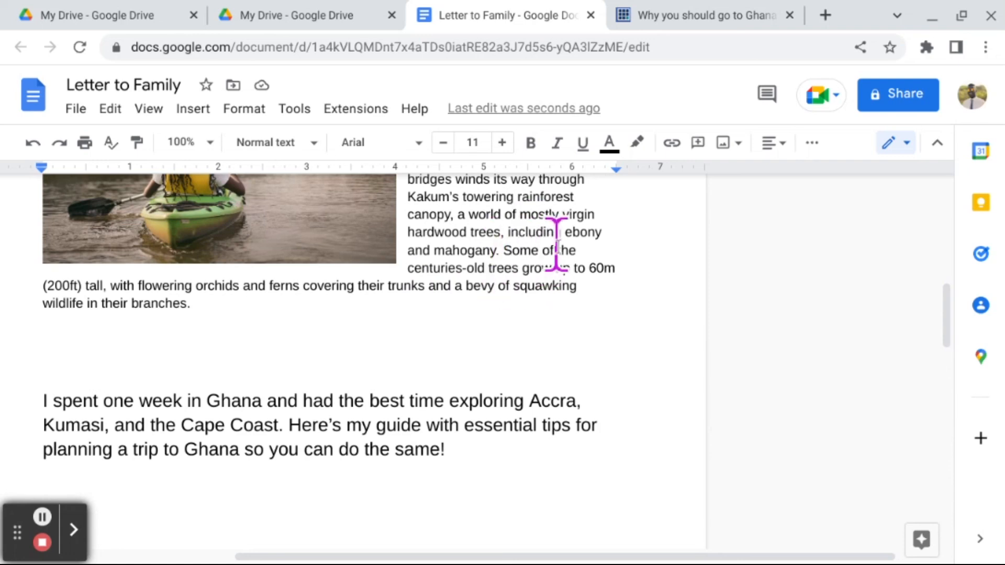
{"action": "left_click", "coordinate": [529, 250]}
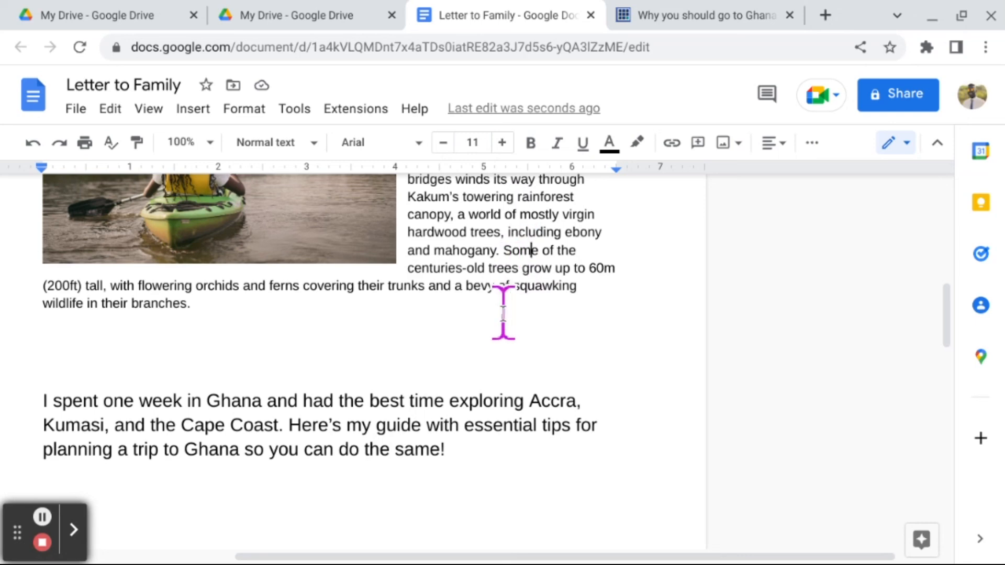
{"action": "scroll", "coordinate": [503, 314], "scroll_direction": "down", "scroll_amount": 3}
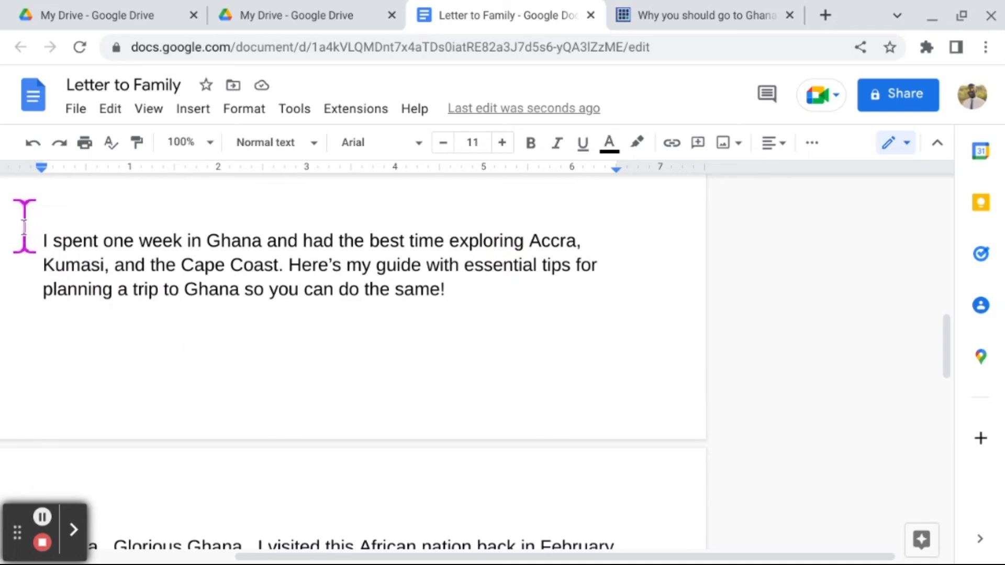
{"action": "left_click_drag", "start_coordinate": [44, 242], "coordinate": [604, 398]}
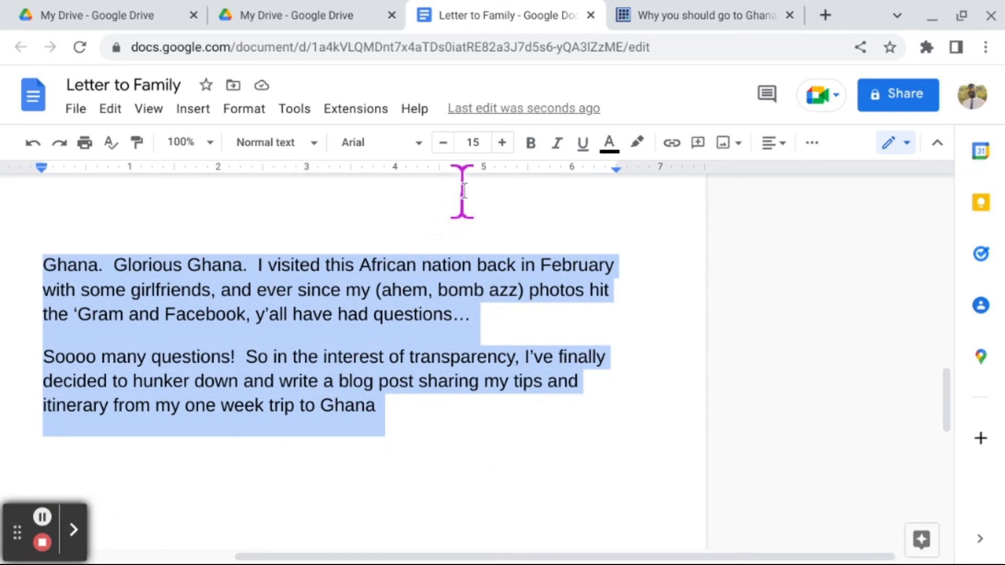
{"action": "left_click", "coordinate": [473, 142]}
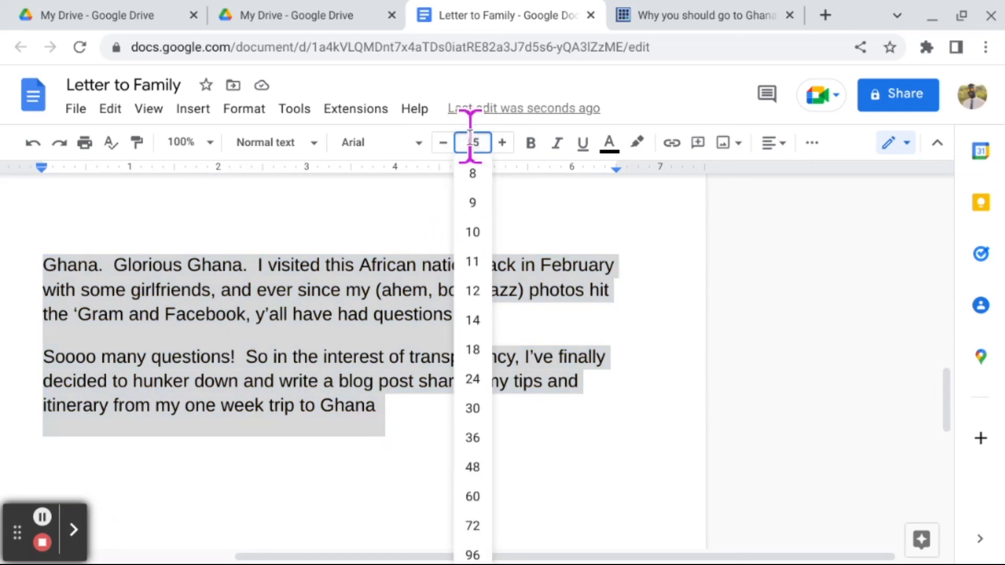
{"action": "left_click", "coordinate": [473, 261]}
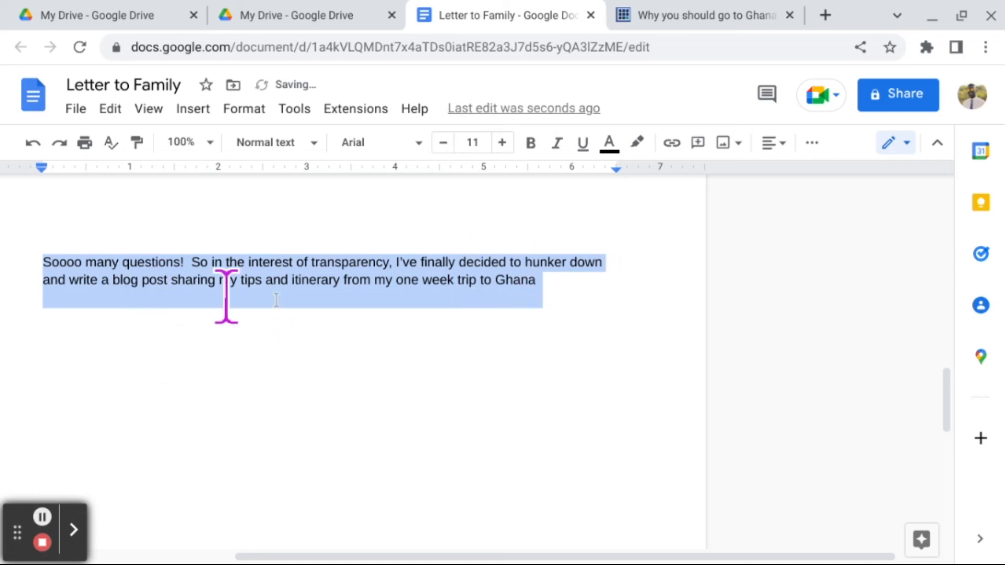
{"action": "scroll", "coordinate": [440, 332], "scroll_direction": "up", "scroll_amount": 2}
{"action": "scroll", "coordinate": [443, 343], "scroll_direction": "up", "scroll_amount": 4}
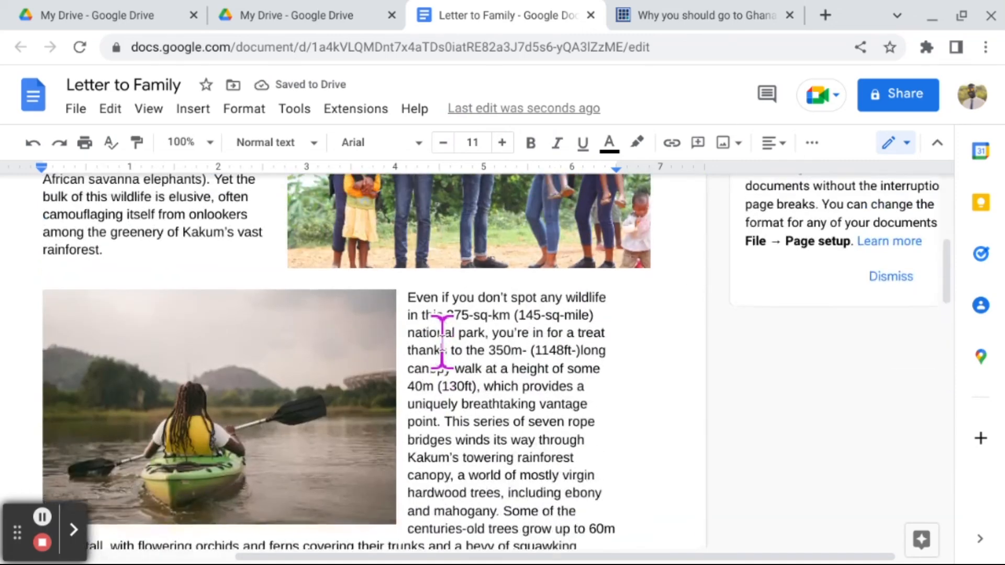
{"action": "scroll", "coordinate": [442, 343], "scroll_direction": "down", "scroll_amount": 5}
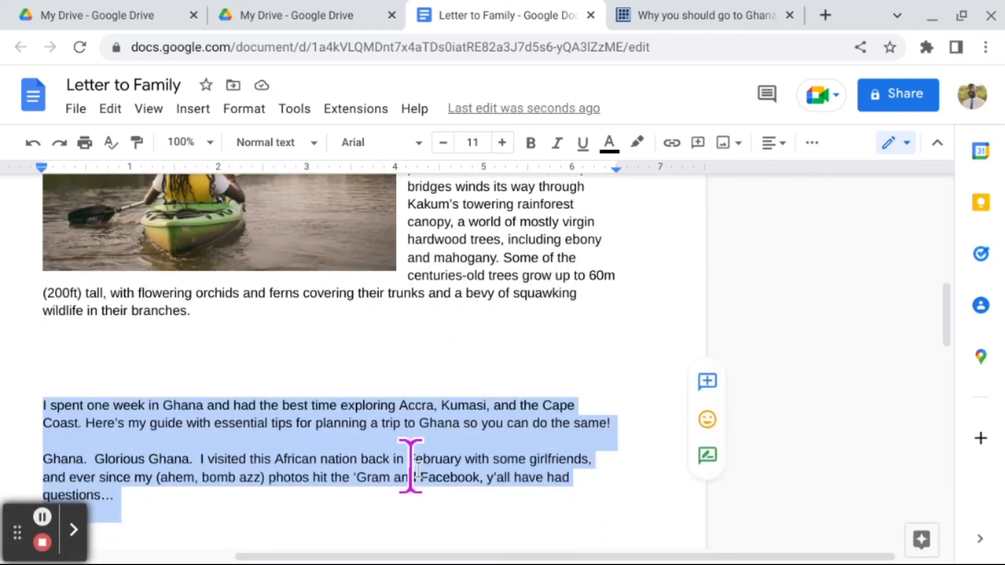
{"action": "scroll", "coordinate": [433, 471], "scroll_direction": "down", "scroll_amount": 2}
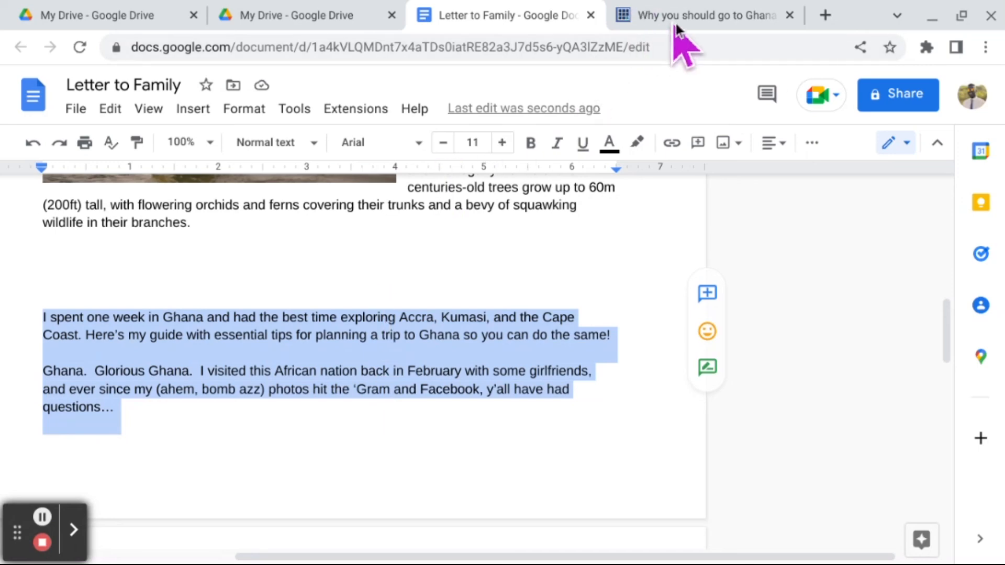
Step: Switch back to the Ghana travel blog page and copy its three introductory paragraphs again, including the final full stop
{"action": "left_click", "coordinate": [720, 24]}
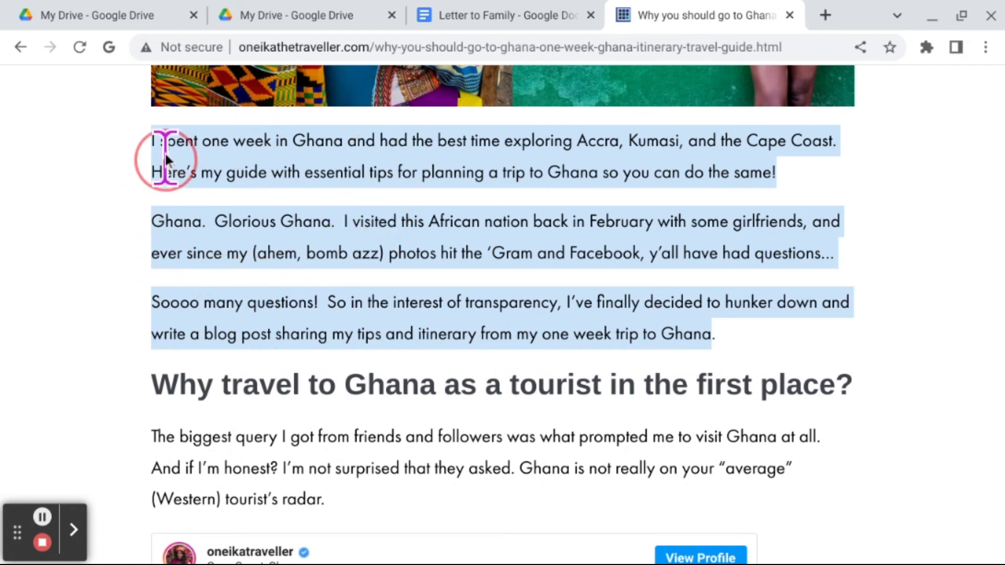
{"action": "left_click", "coordinate": [178, 237]}
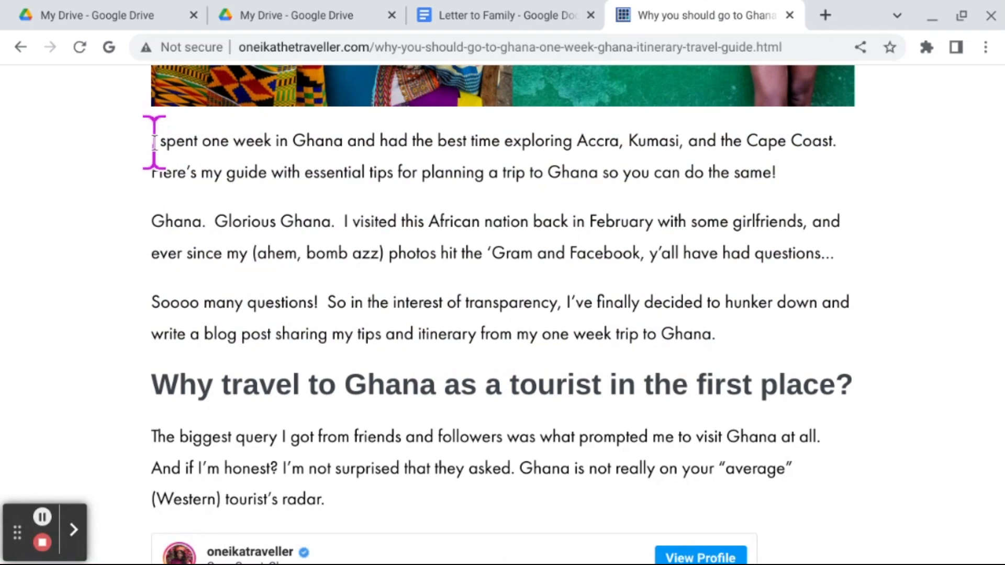
{"action": "left_click_drag", "start_coordinate": [153, 141], "coordinate": [730, 338]}
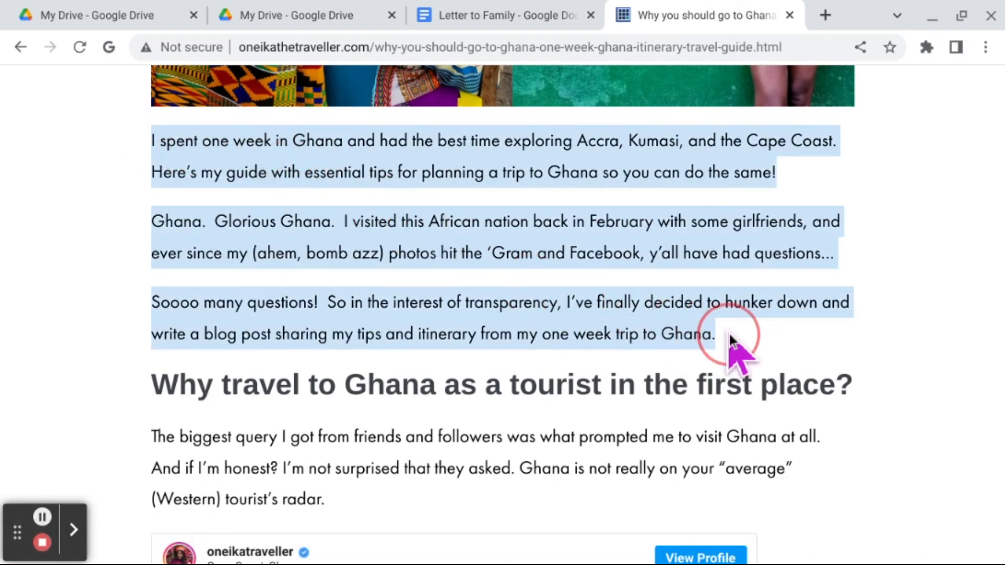
{"action": "right_click", "coordinate": [633, 238]}
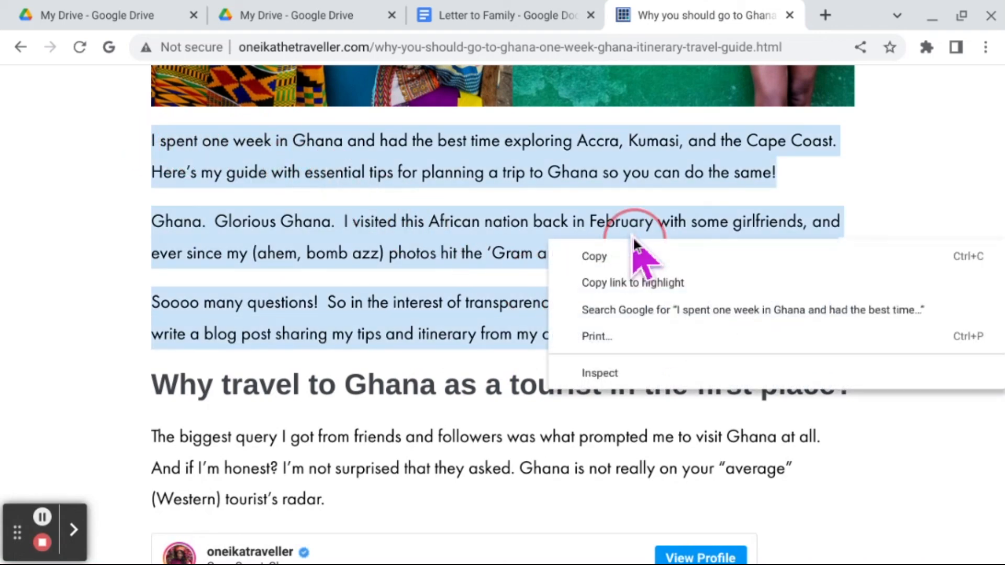
{"action": "left_click", "coordinate": [610, 257]}
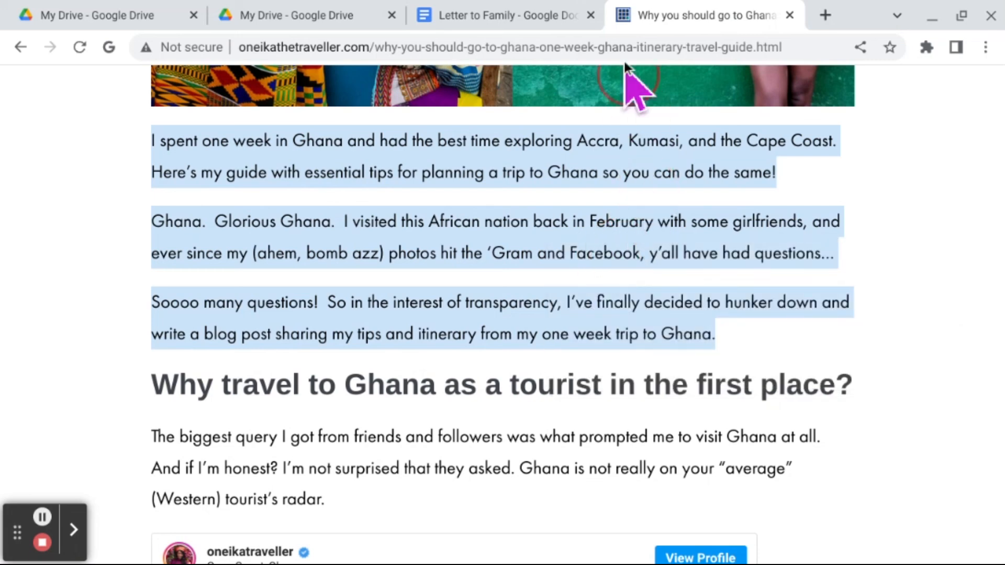
Step: Return to the Letter to Family document and paste the copied paragraphs a few lines below the first pasted copy on page 2
{"action": "left_click", "coordinate": [540, 27]}
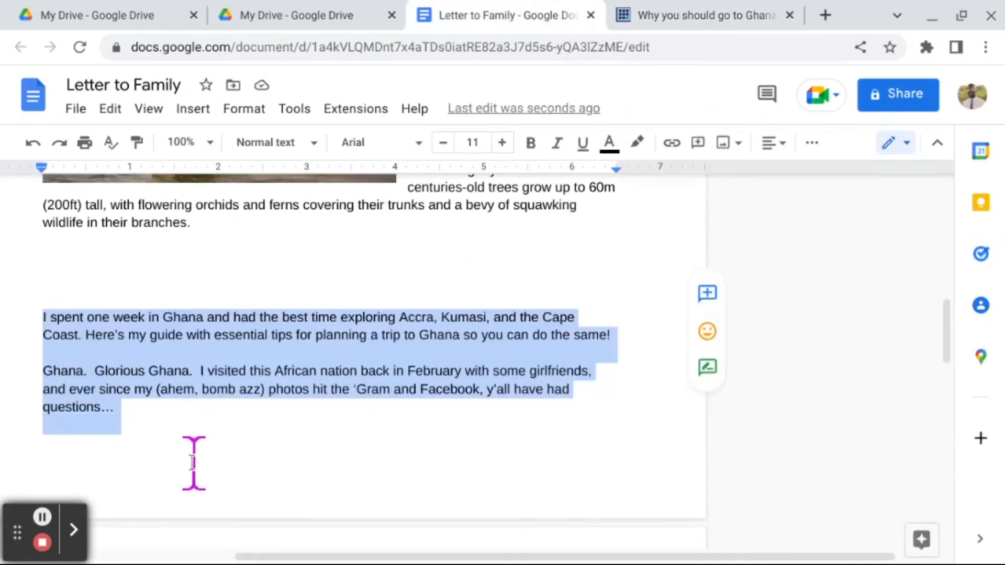
{"action": "scroll", "coordinate": [191, 460], "scroll_direction": "down", "scroll_amount": 2}
{"action": "scroll", "coordinate": [157, 403], "scroll_direction": "down", "scroll_amount": 1}
{"action": "scroll", "coordinate": [100, 335], "scroll_direction": "down", "scroll_amount": 5}
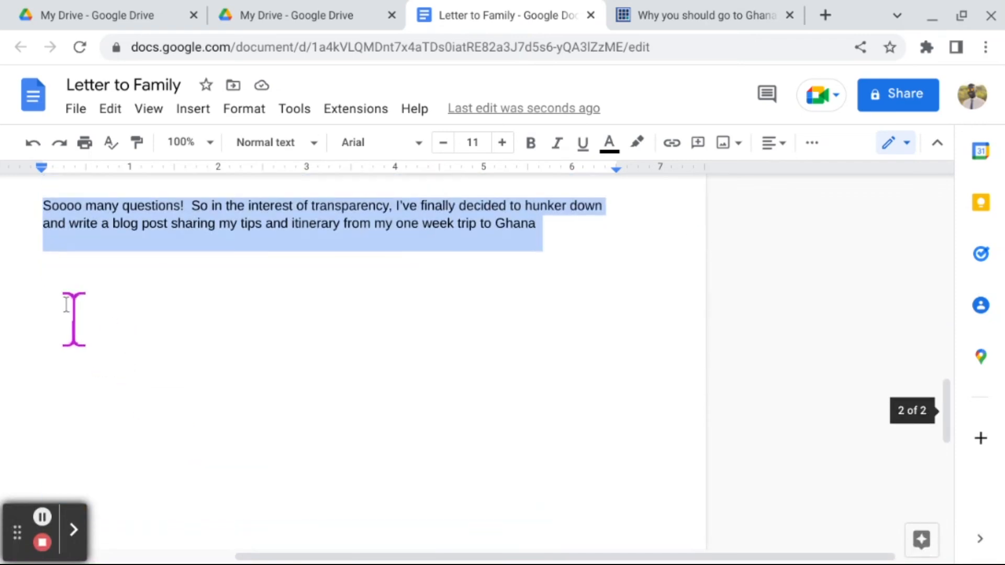
{"action": "left_click", "coordinate": [58, 293]}
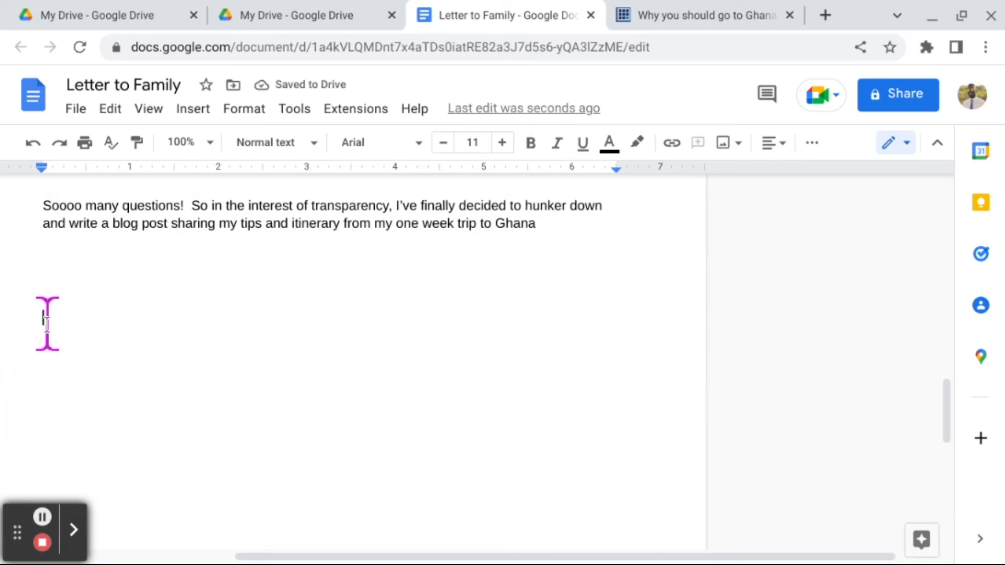
{"action": "right_click", "coordinate": [44, 329]}
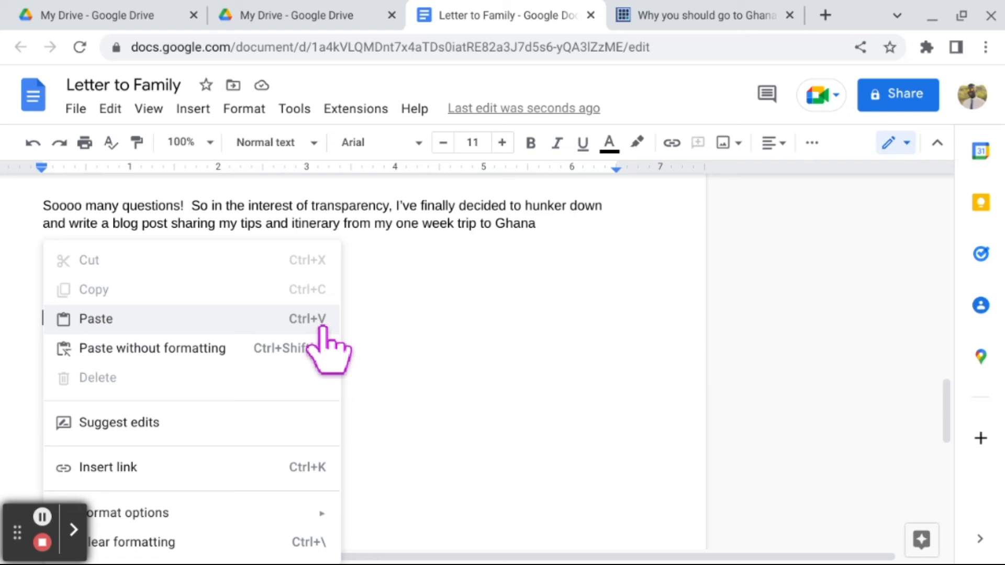
{"action": "left_click", "coordinate": [93, 323]}
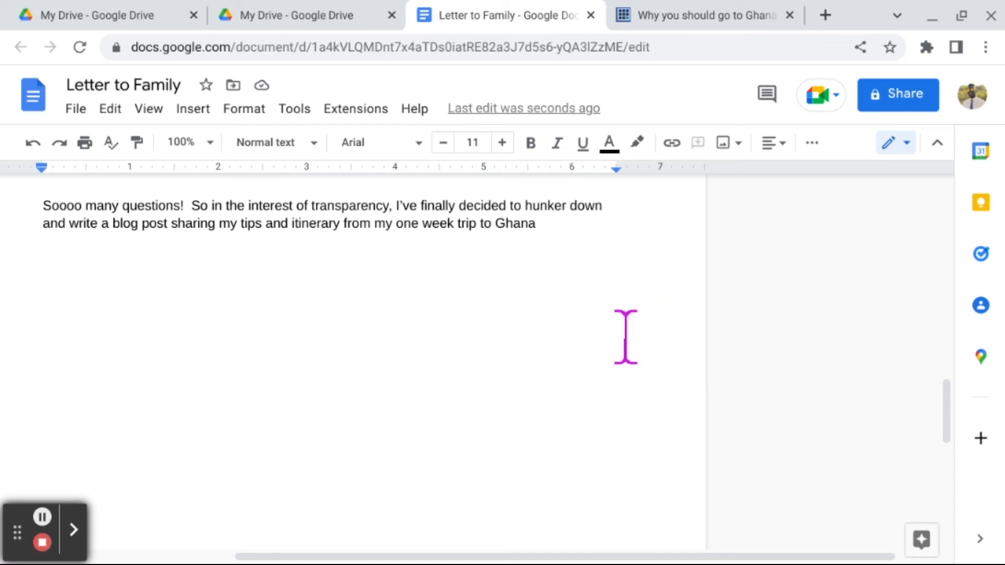
{"action": "key", "text": "ctrl+v"}
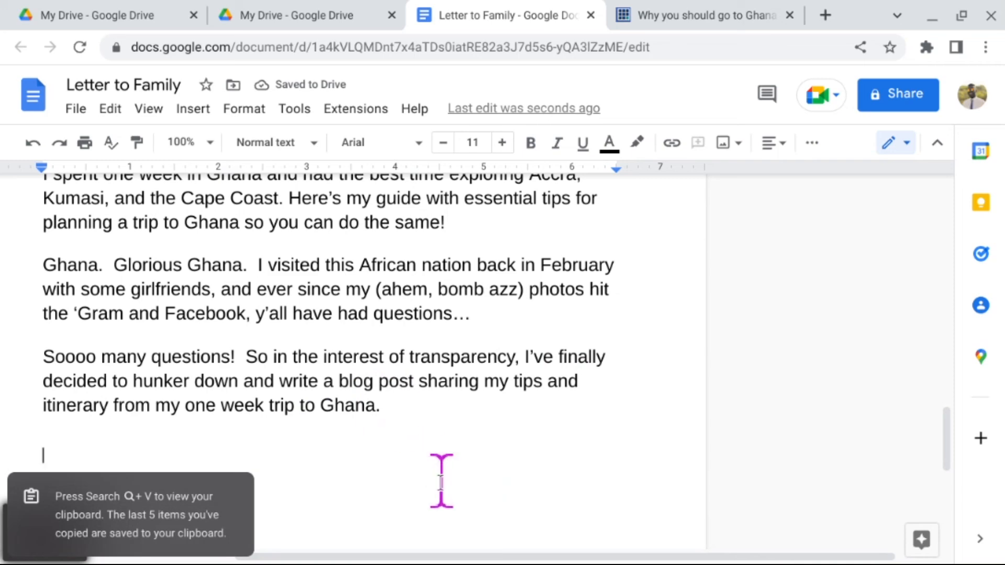
Step: Set the second pasted copy of the three Ghana paragraphs to font size 11 and compare it with the first copy
{"action": "scroll", "coordinate": [438, 484], "scroll_direction": "up", "scroll_amount": 1}
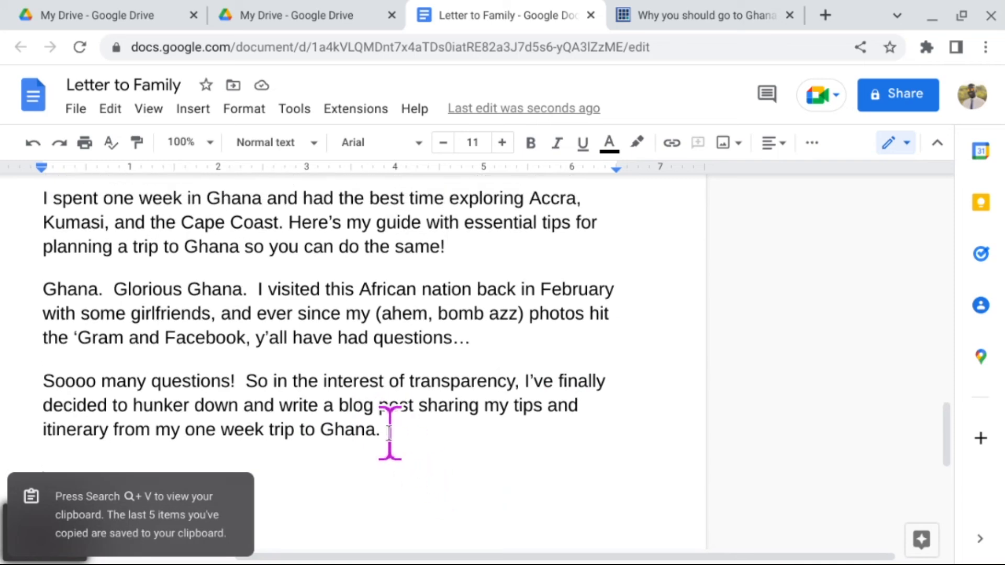
{"action": "left_click_drag", "start_coordinate": [384, 430], "coordinate": [42, 199]}
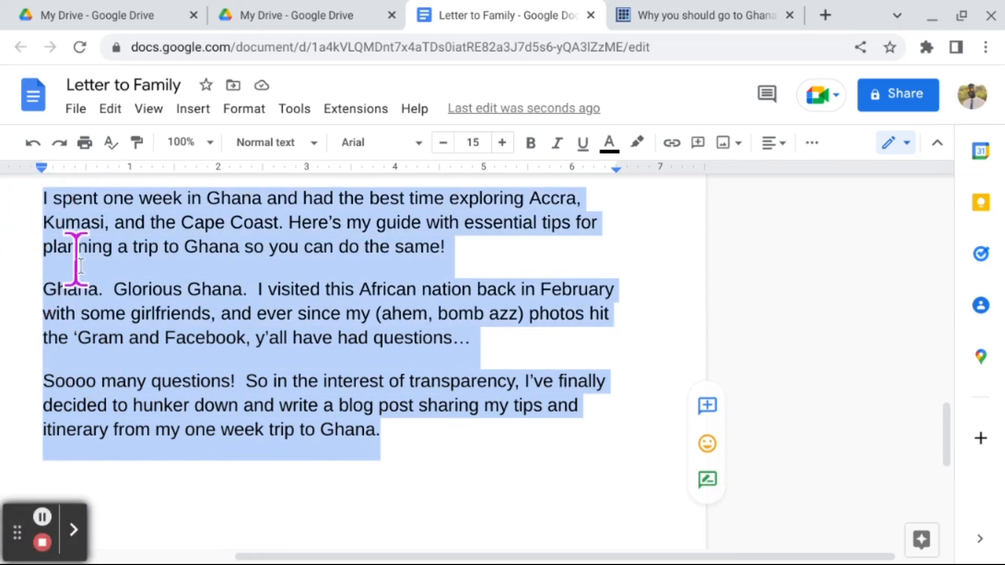
{"action": "left_click", "coordinate": [475, 143]}
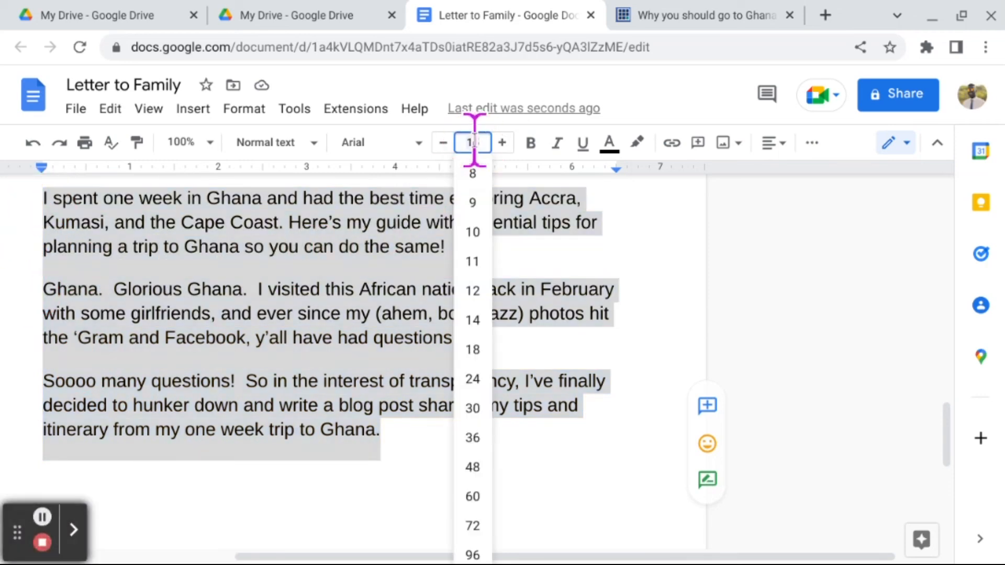
{"action": "left_click", "coordinate": [474, 260]}
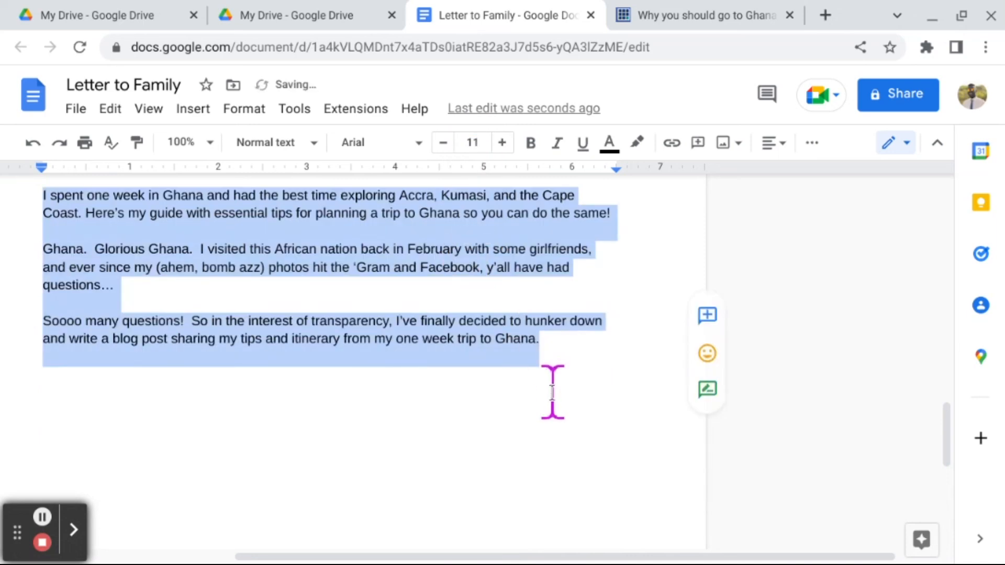
{"action": "scroll", "coordinate": [552, 392], "scroll_direction": "up", "scroll_amount": 4}
{"action": "scroll", "coordinate": [552, 391], "scroll_direction": "up", "scroll_amount": 5}
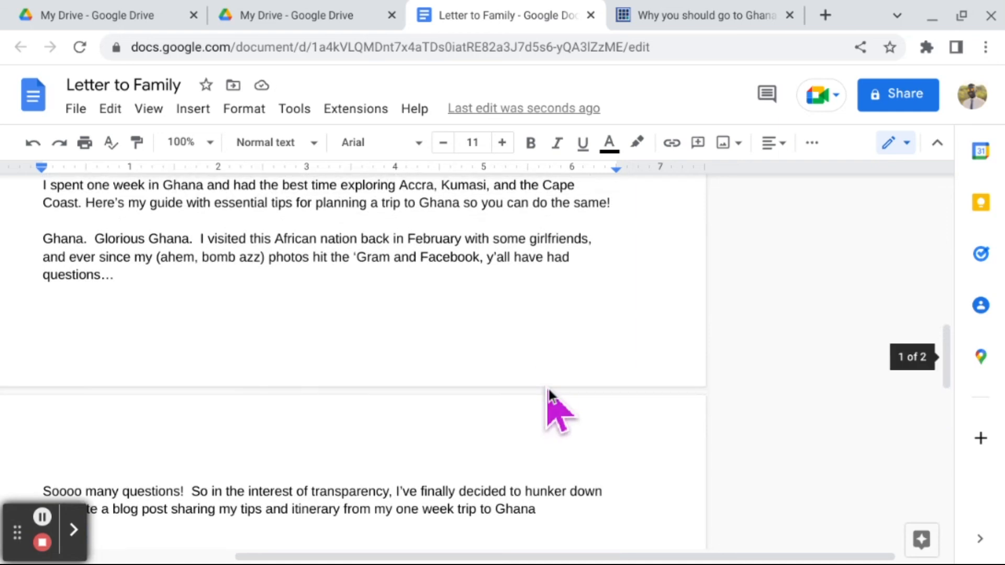